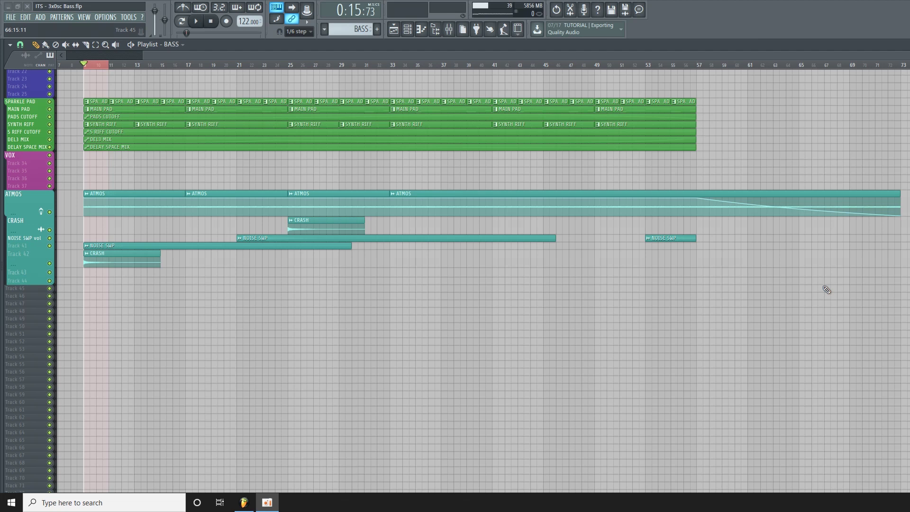
Open the 3x Osc bass instrument from the channel rack and show its oscillator settings
{"action": "scroll", "coordinate": [481, 290], "scroll_direction": "up", "scroll_amount": 1}
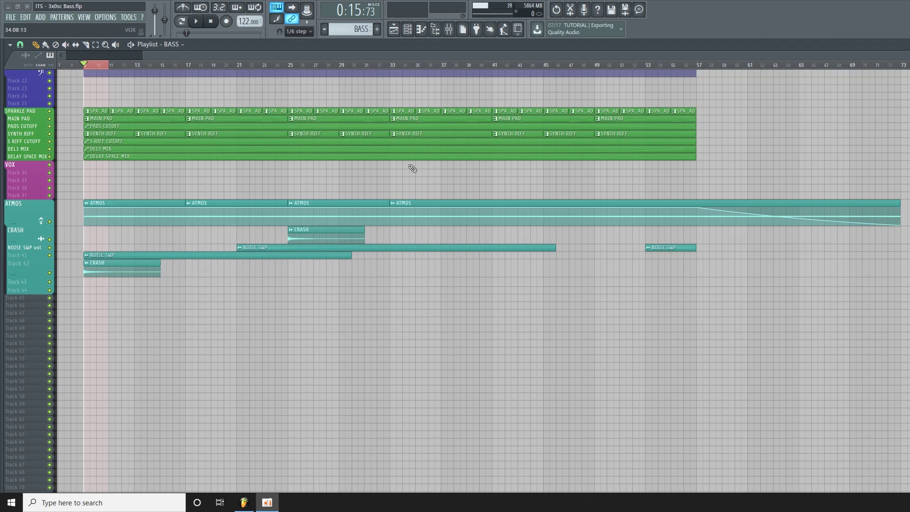
{"action": "left_click", "coordinate": [406, 31]}
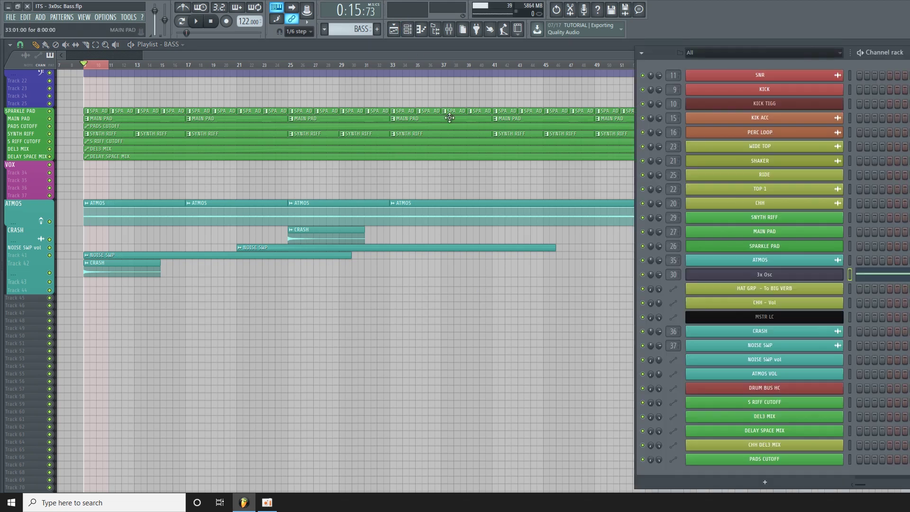
{"action": "left_click", "coordinate": [810, 277]}
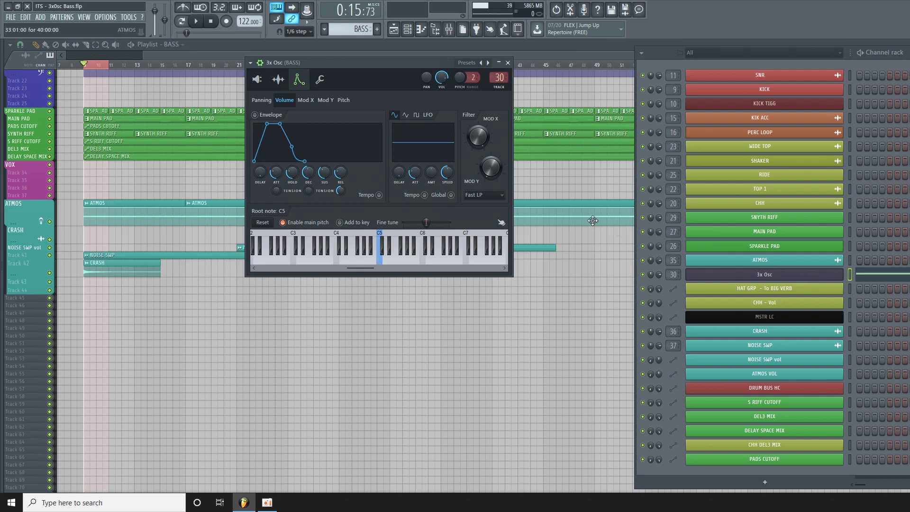
{"action": "left_click", "coordinate": [263, 83]}
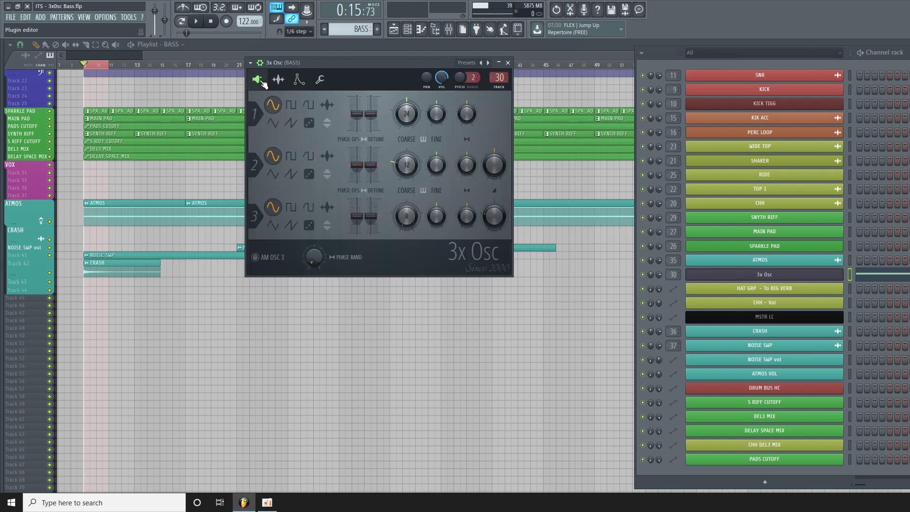
Open the 3x Osc channel's notes in the piano roll and play the bass pattern to hear the current sound
{"action": "right_click", "coordinate": [814, 278]}
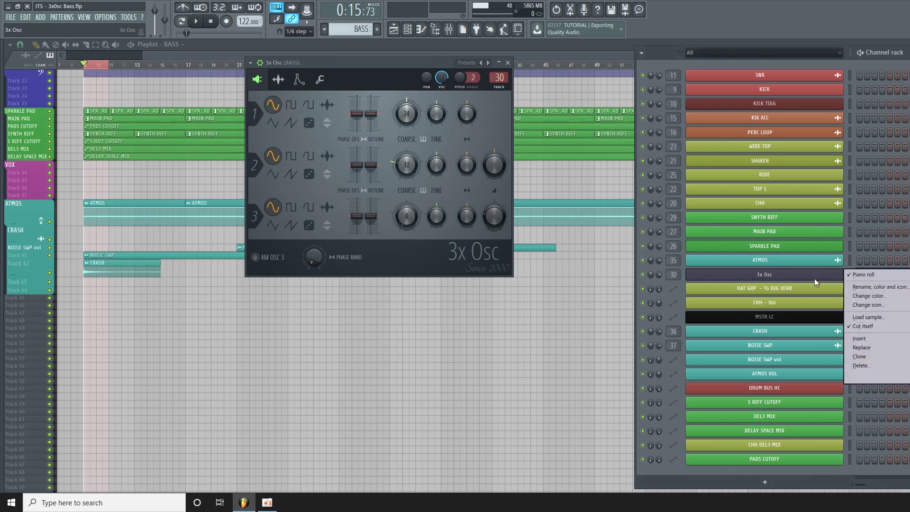
{"action": "left_click", "coordinate": [865, 274]}
{"action": "right_click", "coordinate": [812, 278]}
{"action": "left_click", "coordinate": [868, 273]}
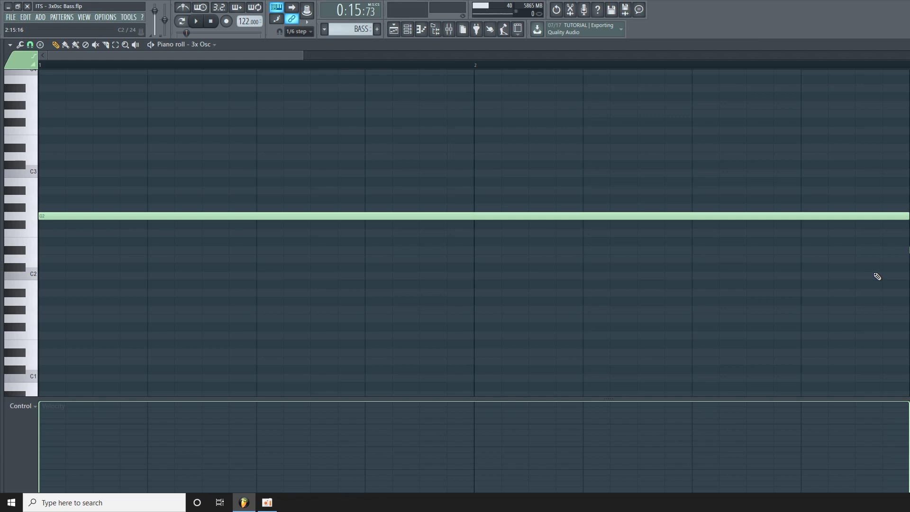
{"action": "left_click", "coordinate": [199, 24]}
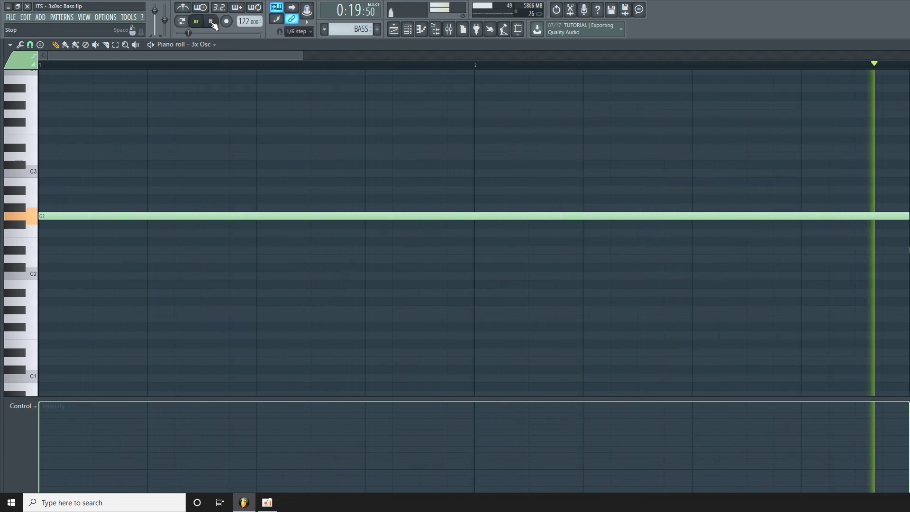
{"action": "left_click", "coordinate": [211, 22]}
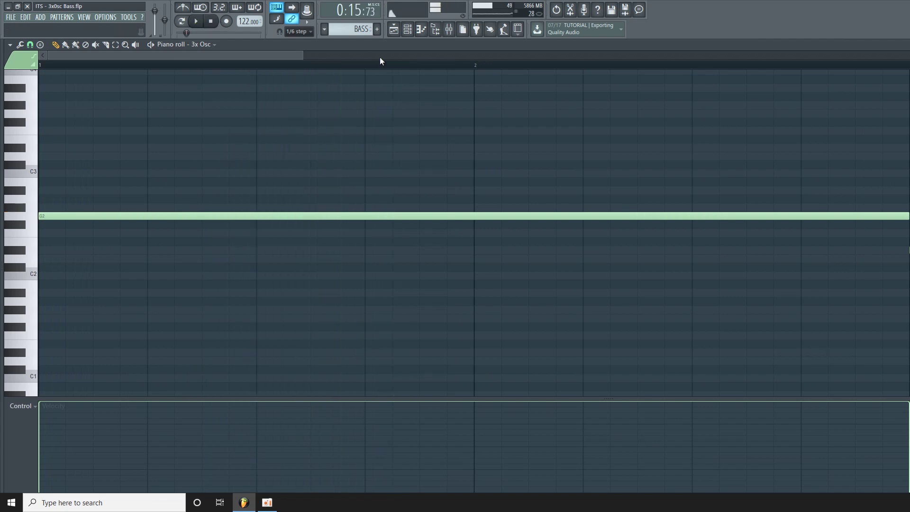
Set oscillator 1's coarse pitch to 12 in the 3x Osc, turn oscillator 2's mix level down, and audition the bass
{"action": "left_click", "coordinate": [407, 29]}
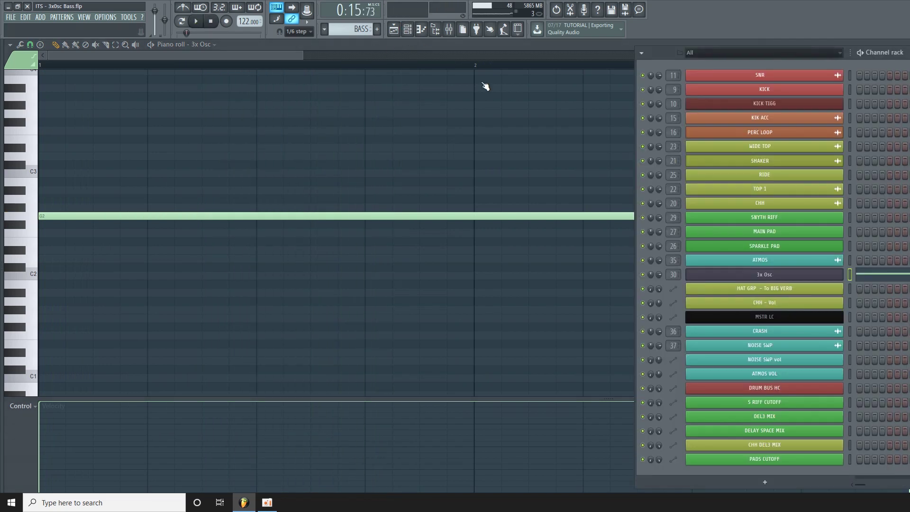
{"action": "left_click", "coordinate": [797, 280]}
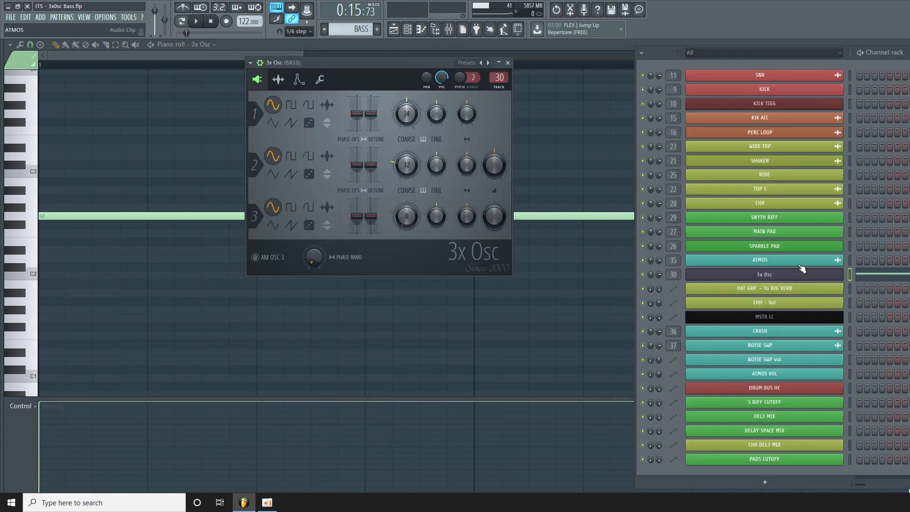
{"action": "left_click_drag", "start_coordinate": [388, 77], "coordinate": [395, 76]}
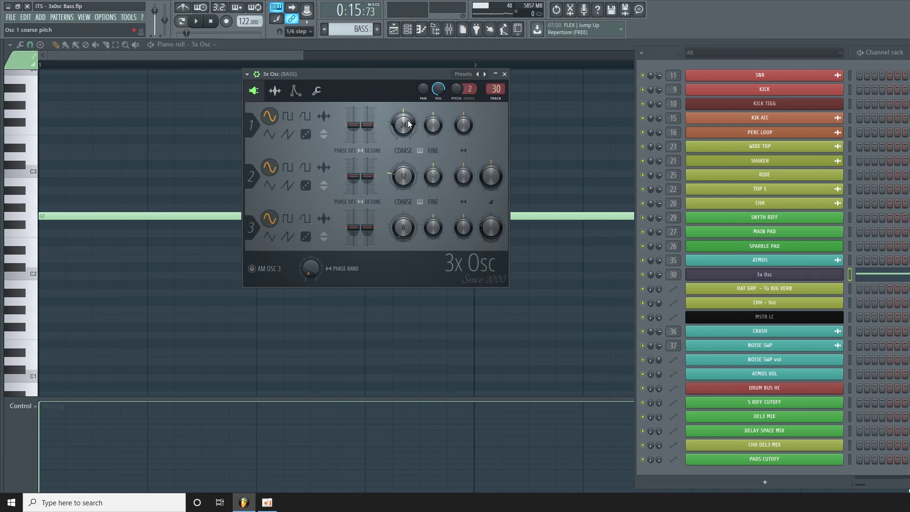
{"action": "scroll", "coordinate": [402, 124], "scroll_direction": "down", "scroll_amount": 1}
{"action": "left_click_drag", "start_coordinate": [490, 177], "coordinate": [491, 225]}
{"action": "key", "text": "space"}
{"action": "key", "text": "space"}
Change oscillator 1's shape to a saw wave and audition the bass
{"action": "left_click", "coordinate": [288, 135]}
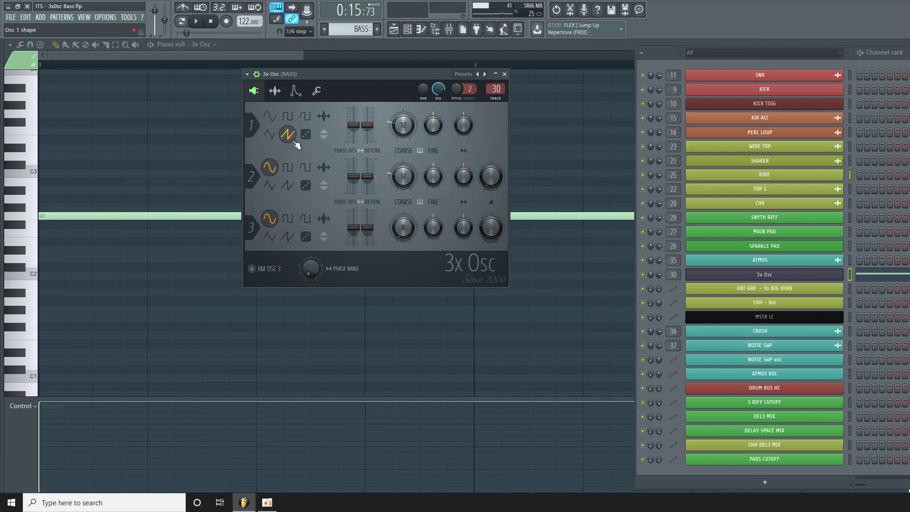
{"action": "key", "text": "space"}
{"action": "key", "text": "space"}
Set the 3x Osc filter type to LPx2 and audition the bass with the oscillator settings shown again
{"action": "left_click", "coordinate": [295, 91]}
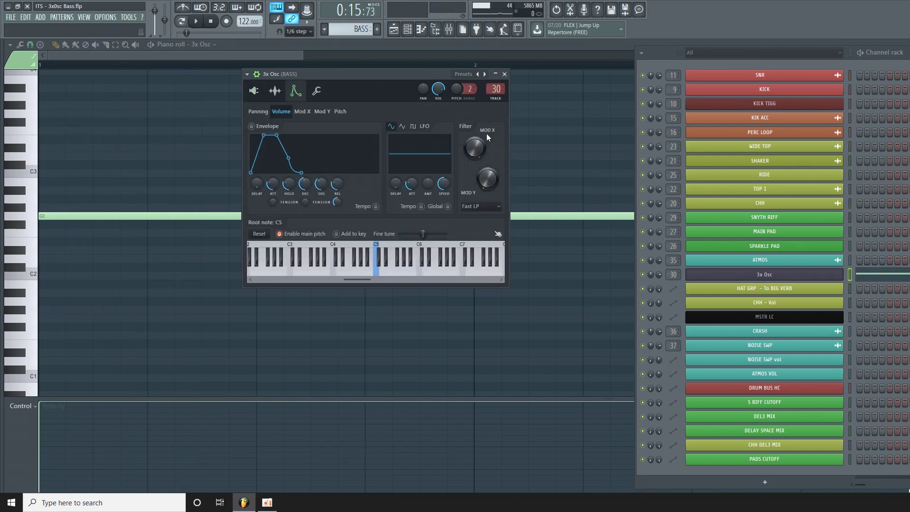
{"action": "left_click", "coordinate": [497, 207]}
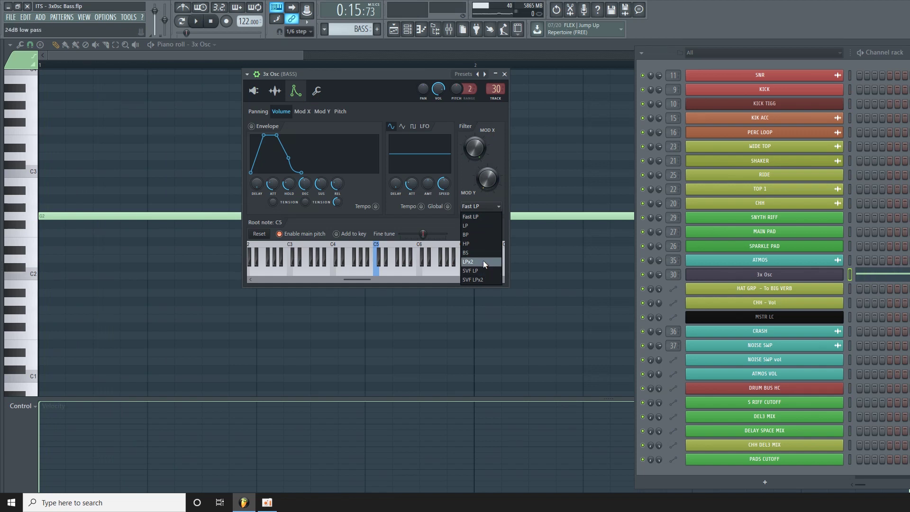
{"action": "left_click", "coordinate": [482, 260]}
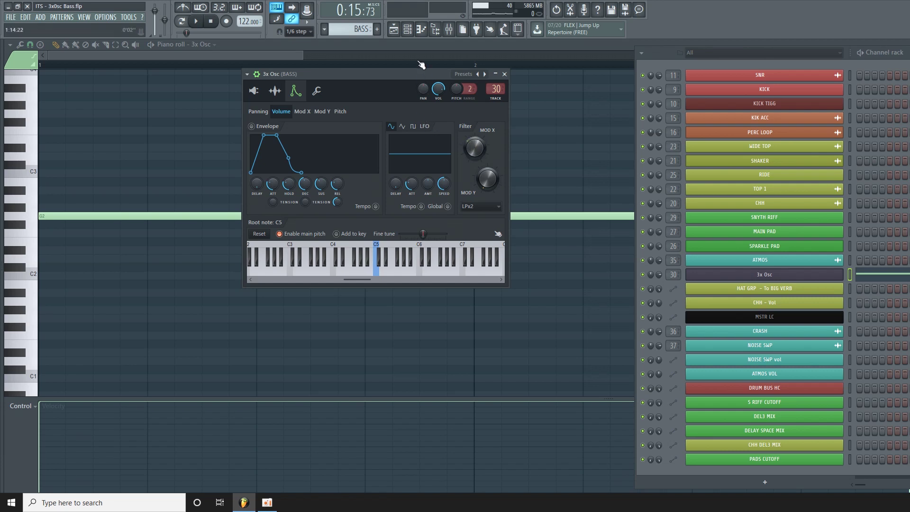
{"action": "left_click", "coordinate": [254, 91]}
{"action": "key", "text": "space"}
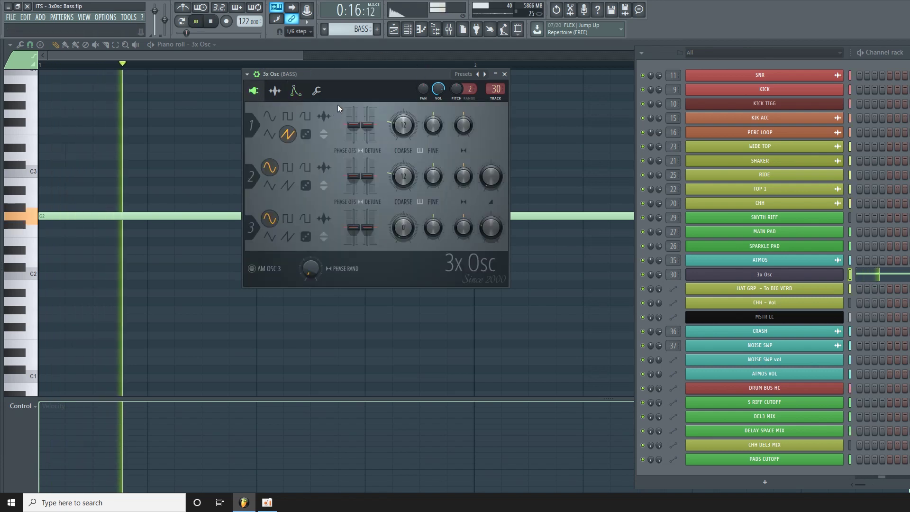
{"action": "key", "text": "space"}
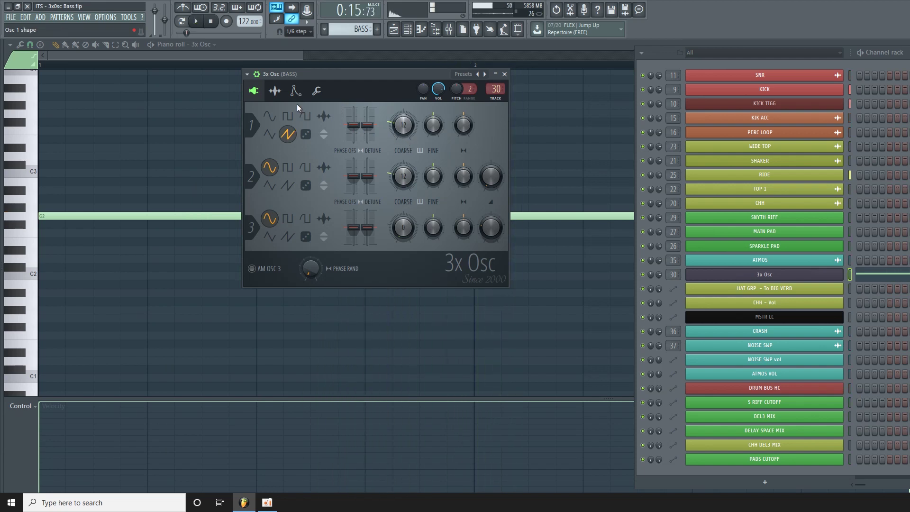
{"action": "left_click", "coordinate": [295, 90]}
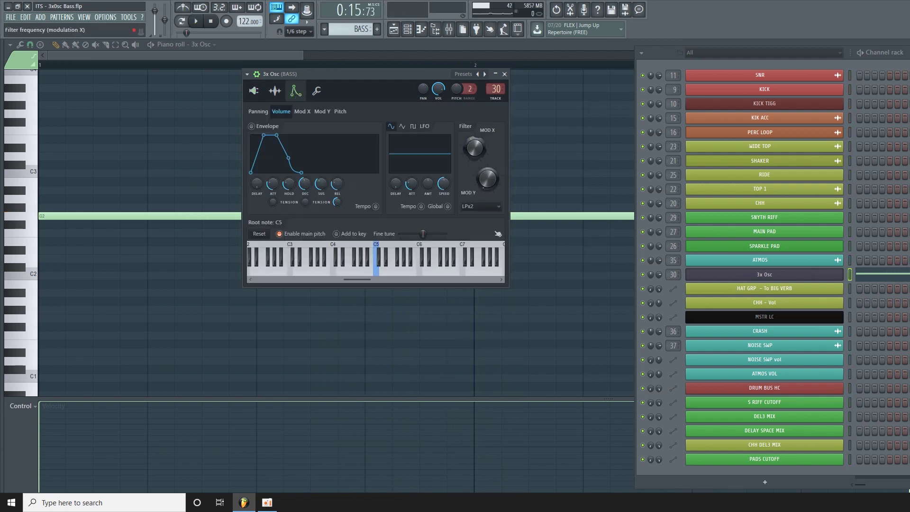
{"action": "left_click", "coordinate": [269, 55]}
{"action": "key", "text": "space"}
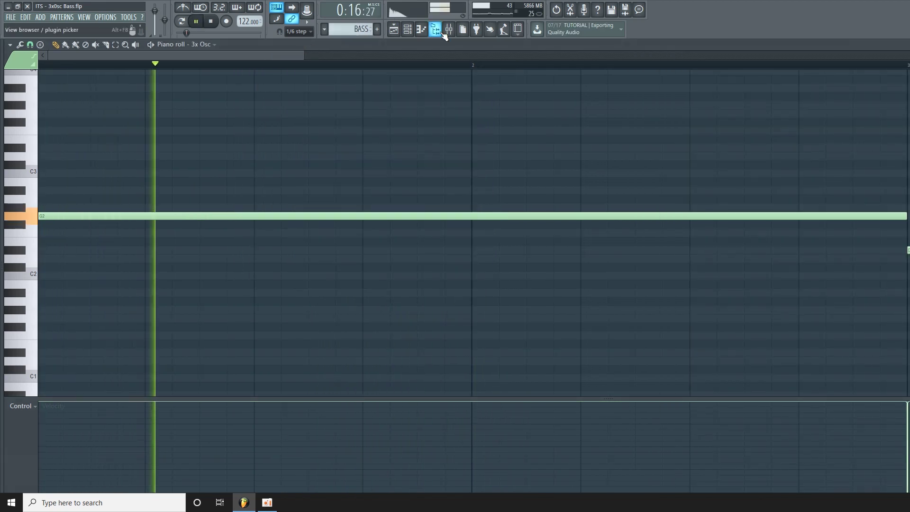
{"action": "key", "text": "space"}
Reopen the channel rack and the 3x Osc, arrange the two windows side by side, and show the oscillator settings
{"action": "left_click", "coordinate": [421, 30]}
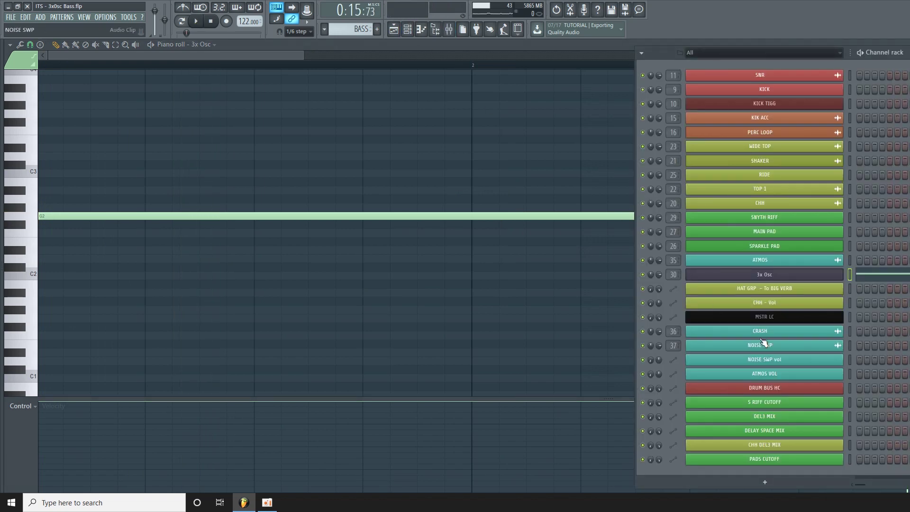
{"action": "left_click", "coordinate": [788, 274]}
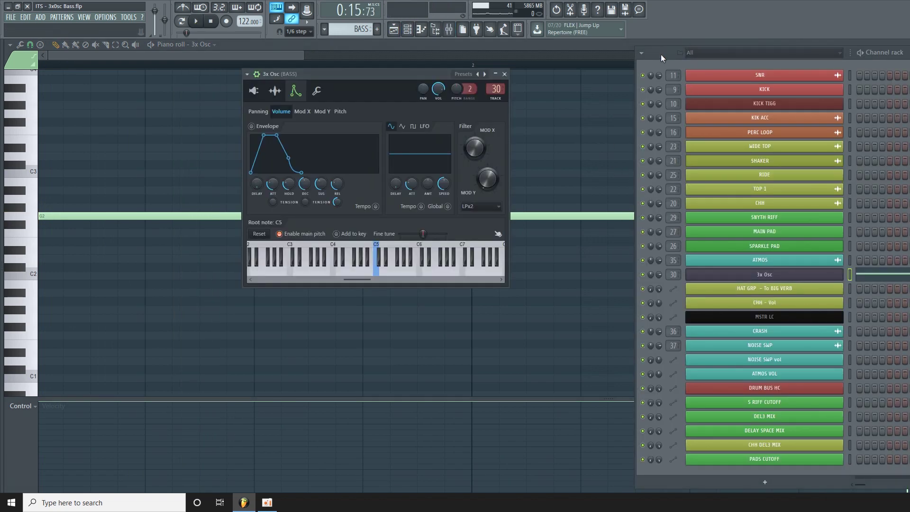
{"action": "left_click_drag", "start_coordinate": [661, 54], "coordinate": [579, 53]}
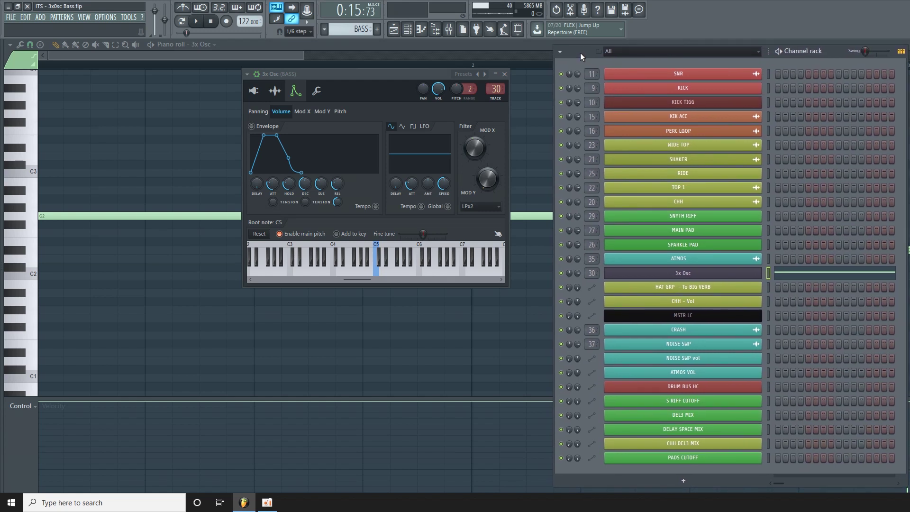
{"action": "left_click", "coordinate": [253, 90]}
{"action": "left_click_drag", "start_coordinate": [375, 74], "coordinate": [359, 97]}
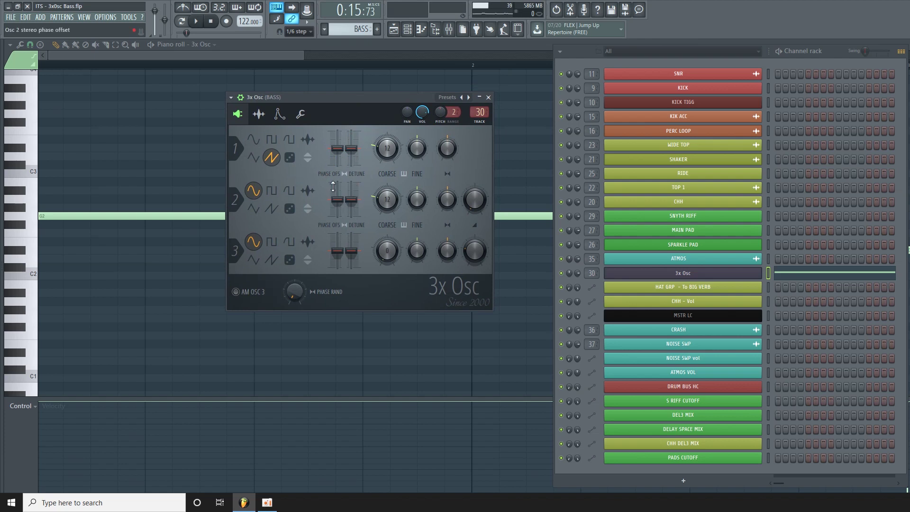
Change oscillator 2's shape to a saw wave, raise its mix level, and audition the bass
{"action": "left_click", "coordinate": [272, 210]}
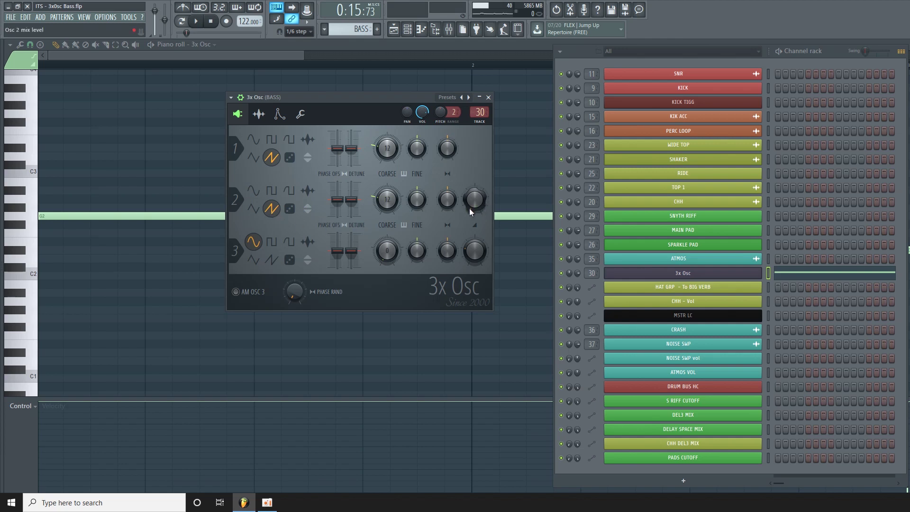
{"action": "left_click_drag", "start_coordinate": [478, 205], "coordinate": [477, 201]}
{"action": "key", "text": "space"}
{"action": "key", "text": "space"}
Detune oscillator 1 slightly upward and oscillator 2 to -13 cents in stereo, checking the sound during playback
{"action": "left_click_drag", "start_coordinate": [354, 155], "coordinate": [355, 153]}
{"action": "key", "text": "space"}
{"action": "left_click_drag", "start_coordinate": [351, 199], "coordinate": [351, 200]}
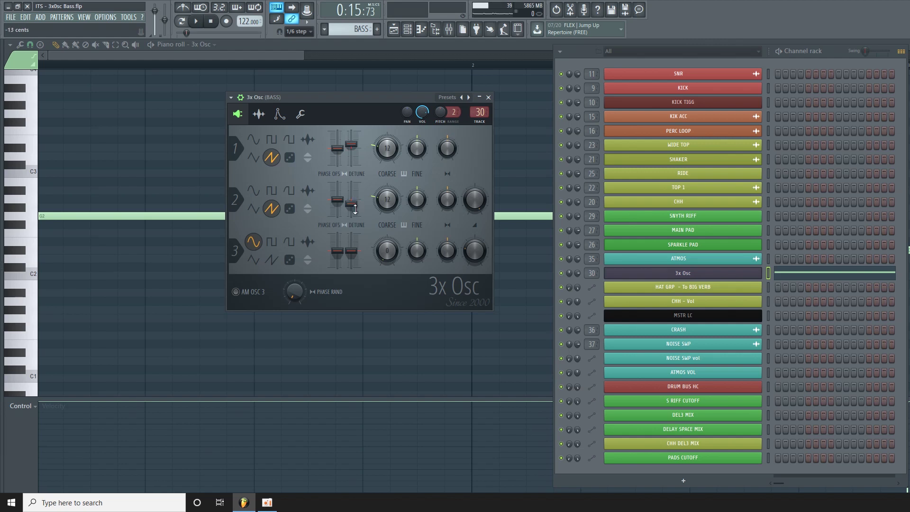
{"action": "key", "text": "space"}
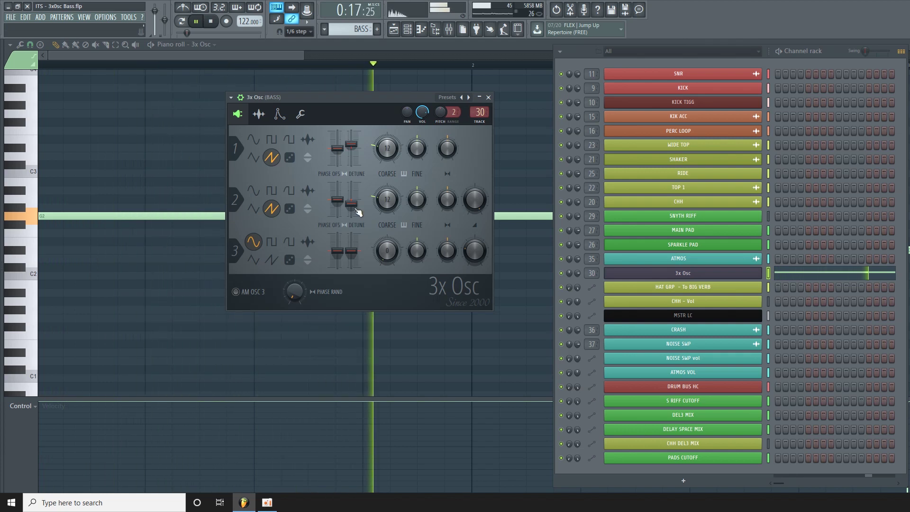
{"action": "left_click_drag", "start_coordinate": [358, 211], "coordinate": [351, 203]}
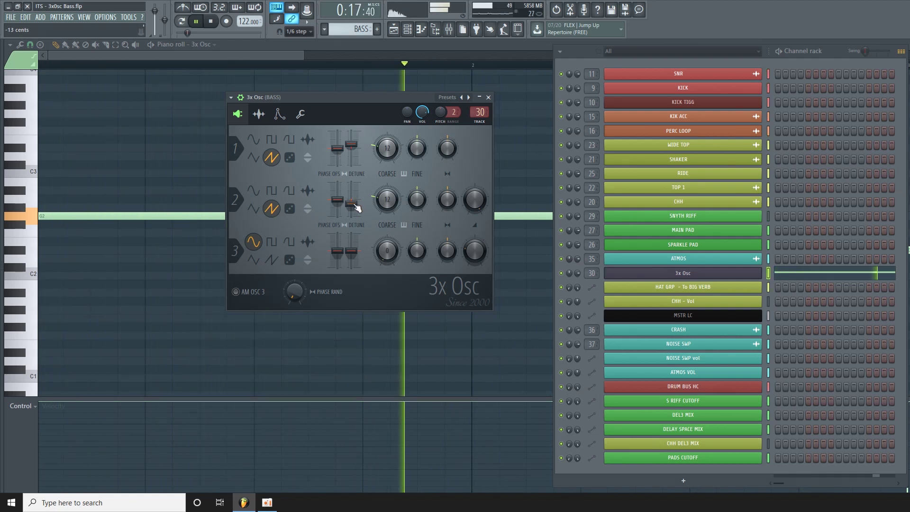
{"action": "key", "text": "space"}
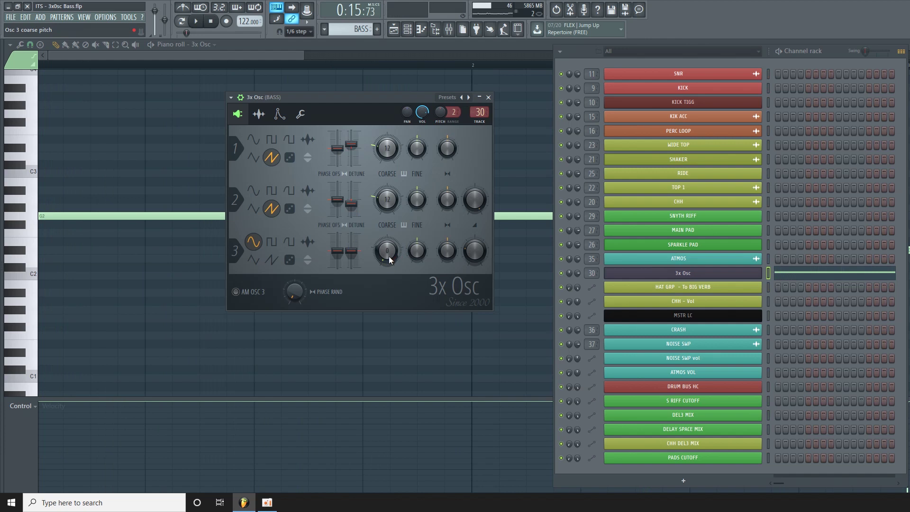
Set oscillator 3's coarse pitch to 24 and adjust its mix level at a low setting during playback
{"action": "left_click_drag", "start_coordinate": [389, 259], "coordinate": [389, 293]}
{"action": "left_click_drag", "start_coordinate": [476, 255], "coordinate": [476, 284]}
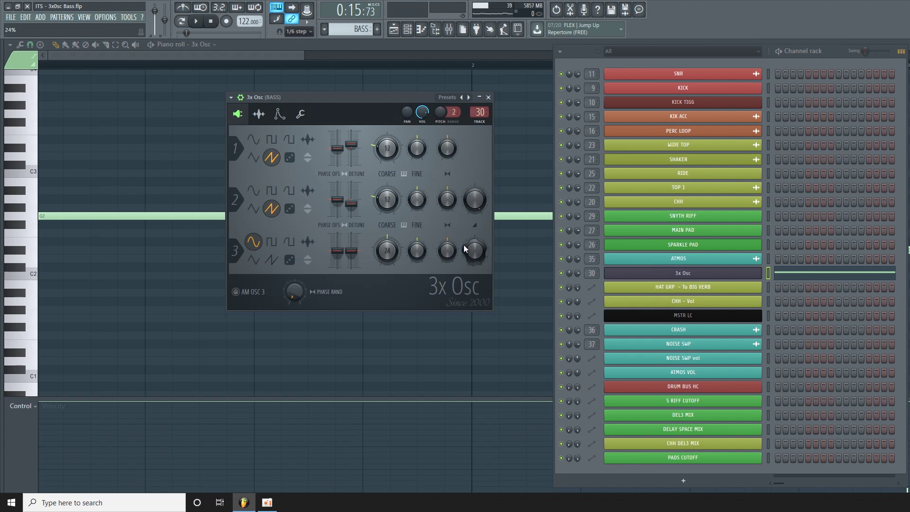
{"action": "key", "text": "space"}
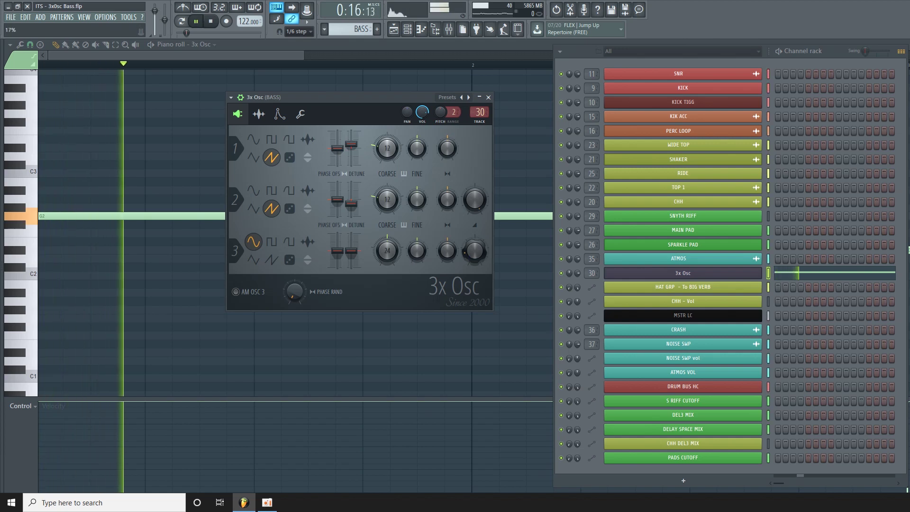
{"action": "left_click_drag", "start_coordinate": [474, 251], "coordinate": [474, 254]}
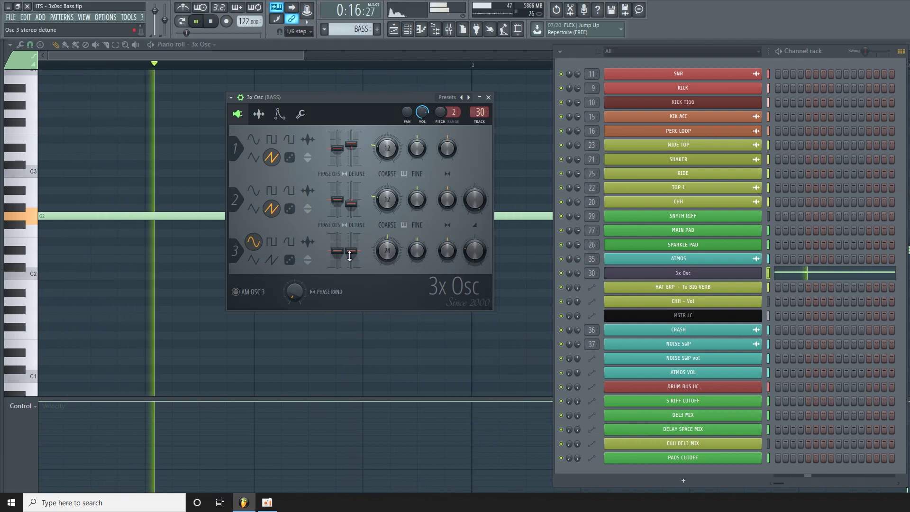
Raise oscillator 3's stereo detune slightly, check the filter settings, and bring oscillator 3's mix level down to 0%
{"action": "left_click_drag", "start_coordinate": [351, 251], "coordinate": [351, 248]}
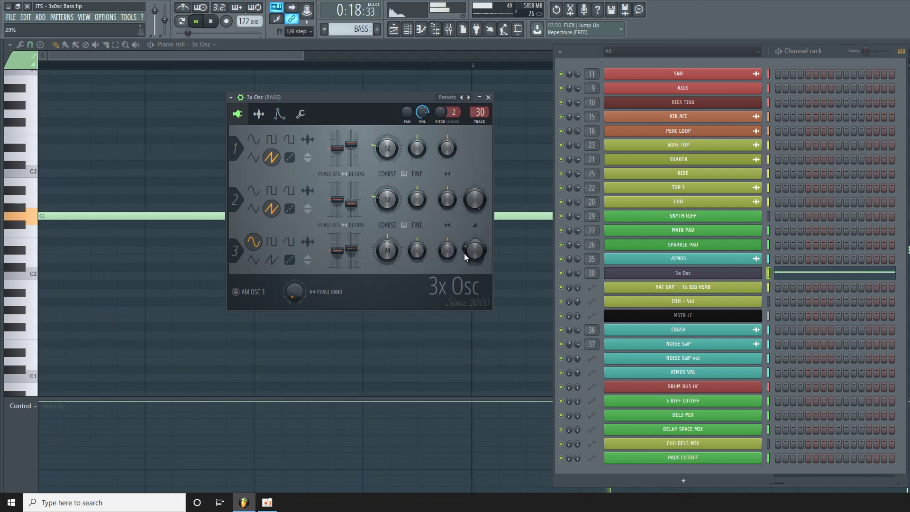
{"action": "left_click", "coordinate": [273, 115]}
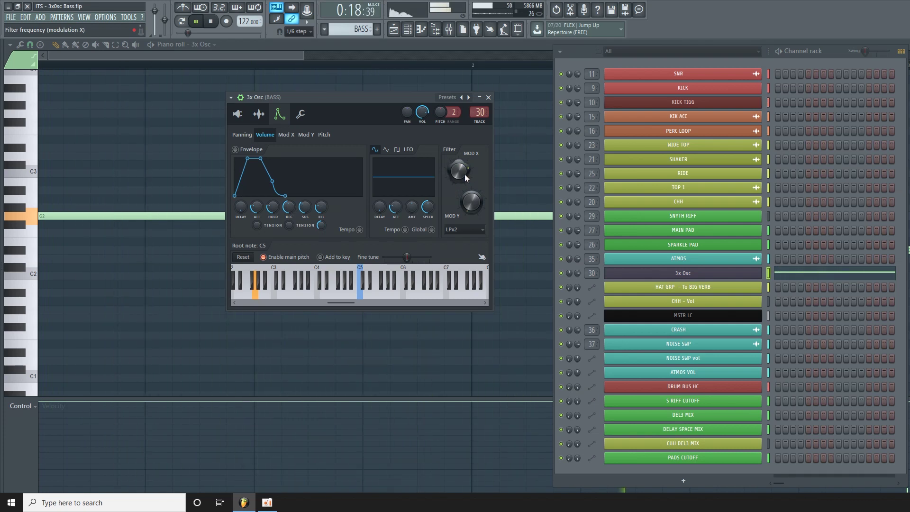
{"action": "left_click", "coordinate": [238, 113]}
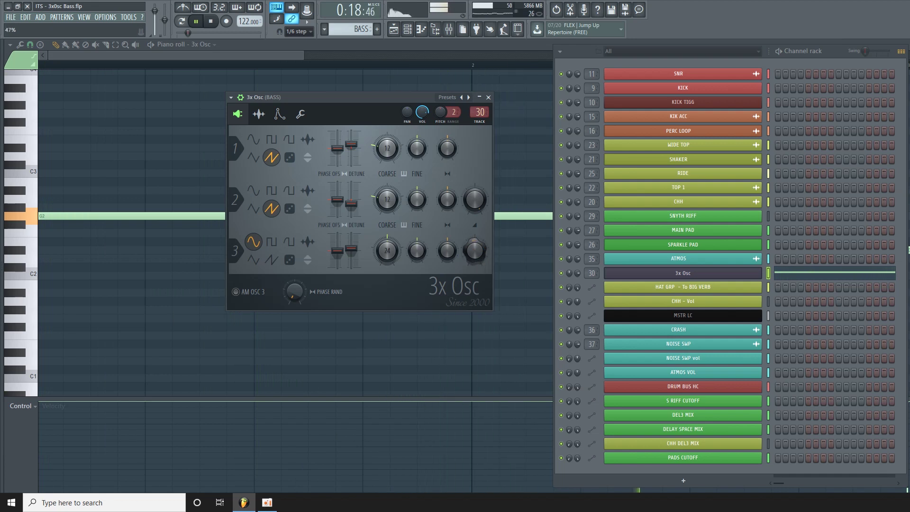
{"action": "left_click_drag", "start_coordinate": [475, 251], "coordinate": [475, 267]}
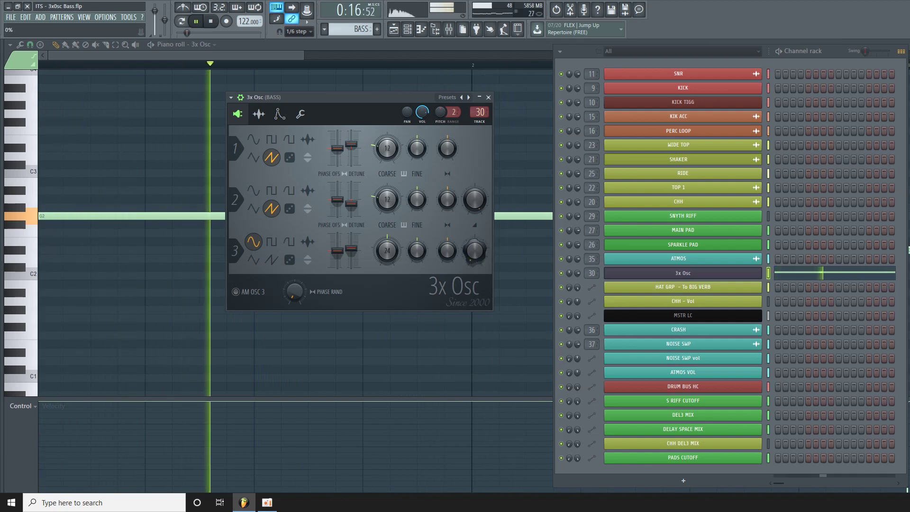
Raise oscillator 3's mix level to 35% and fine-tune the stereo detune, setting oscillator 1 to +9 cents
{"action": "left_click_drag", "start_coordinate": [474, 267], "coordinate": [474, 261]}
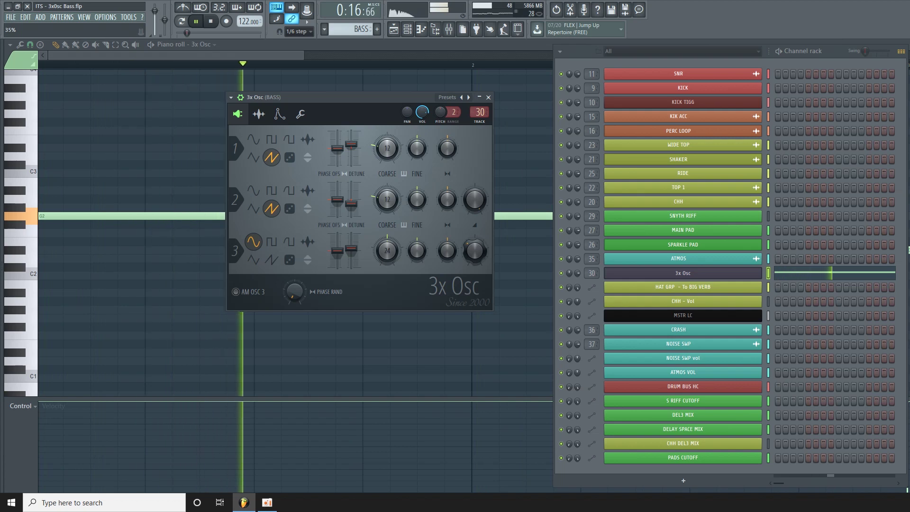
{"action": "mouse_move", "coordinate": [351, 248]}
{"action": "left_mouse_down"}
{"action": "mouse_move", "coordinate": [351, 234]}
{"action": "mouse_move", "coordinate": [351, 261]}
{"action": "mouse_move", "coordinate": [351, 249]}
{"action": "left_mouse_up"}
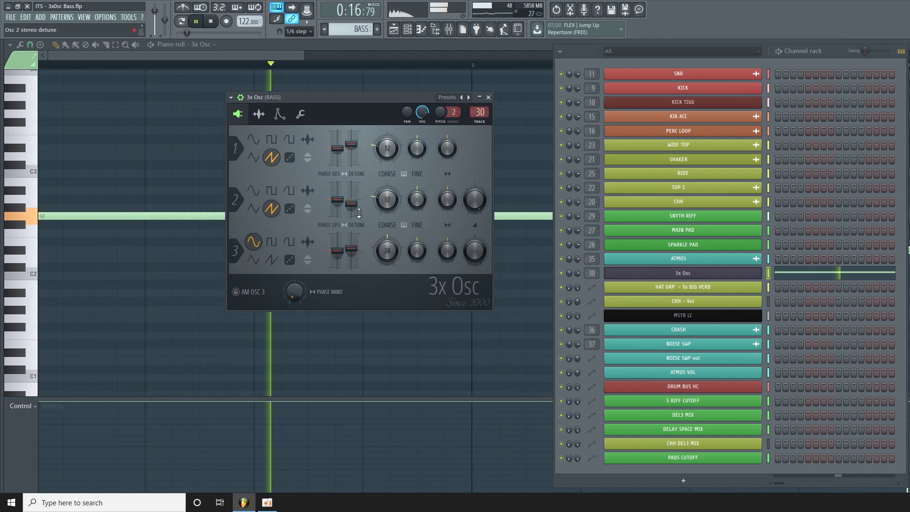
{"action": "mouse_move", "coordinate": [349, 139]}
{"action": "left_mouse_down"}
{"action": "mouse_move", "coordinate": [348, 132]}
{"action": "mouse_move", "coordinate": [351, 156]}
{"action": "mouse_move", "coordinate": [351, 145]}
{"action": "left_mouse_up"}
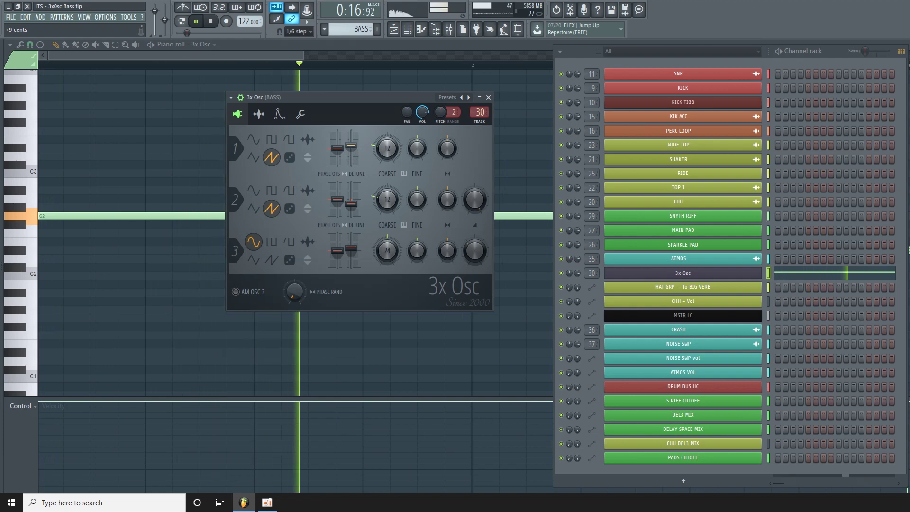
{"action": "key", "text": "space"}
Change oscillator 3's shape to a saw wave and readjust oscillator 1's stereo detune during playback
{"action": "left_click", "coordinate": [270, 260]}
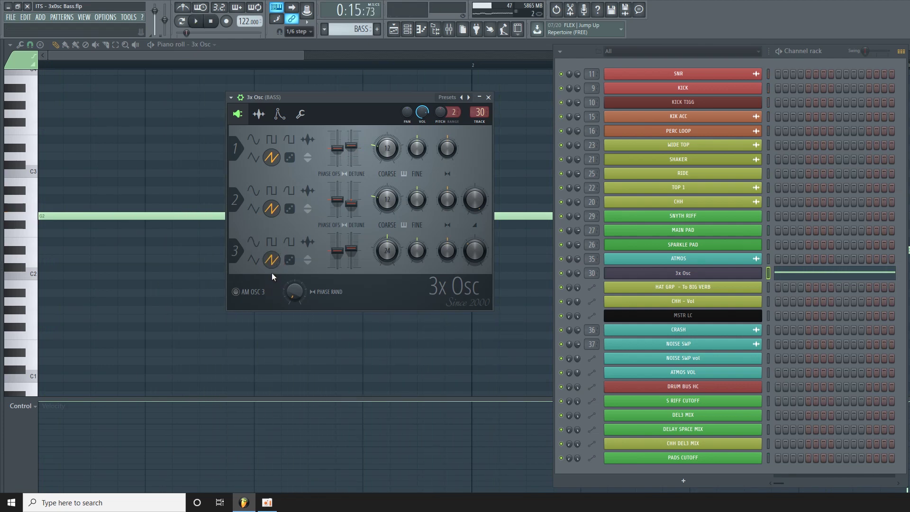
{"action": "left_click_drag", "start_coordinate": [351, 146], "coordinate": [351, 145]}
{"action": "key", "text": "space"}
{"action": "left_click_drag", "start_coordinate": [351, 144], "coordinate": [351, 144]}
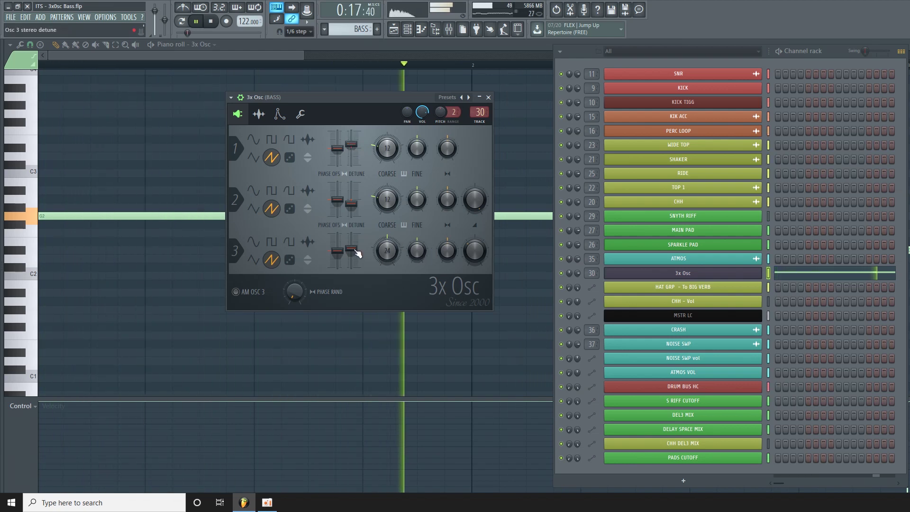
Fine-tune oscillator 3's stereo detune and adjust its mix level to around 40% during playback
{"action": "mouse_move", "coordinate": [357, 255]}
{"action": "left_mouse_down"}
{"action": "mouse_move", "coordinate": [356, 243]}
{"action": "mouse_move", "coordinate": [351, 249]}
{"action": "left_mouse_up"}
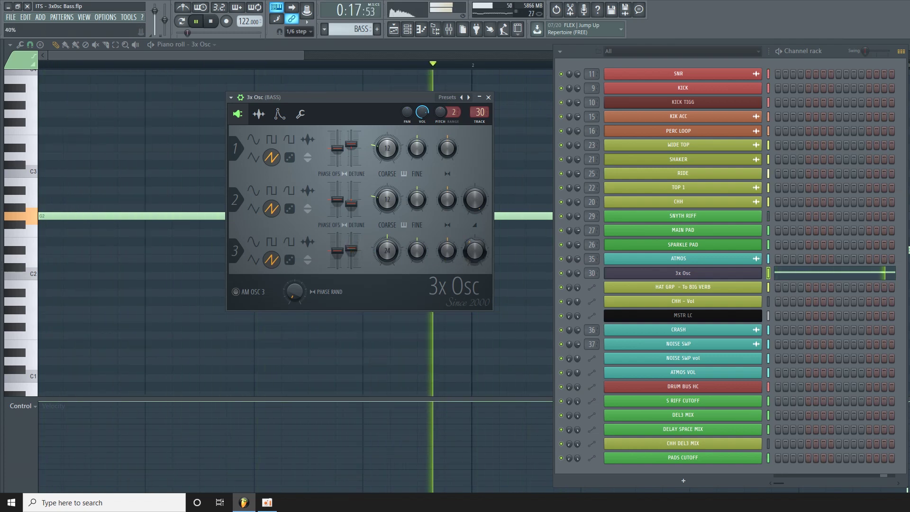
{"action": "left_click_drag", "start_coordinate": [474, 250], "coordinate": [475, 252]}
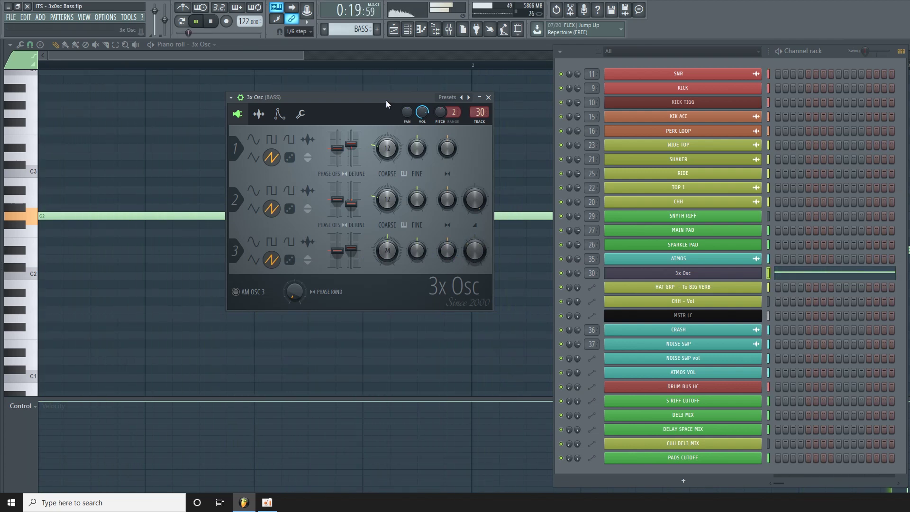
{"action": "key", "text": "space"}
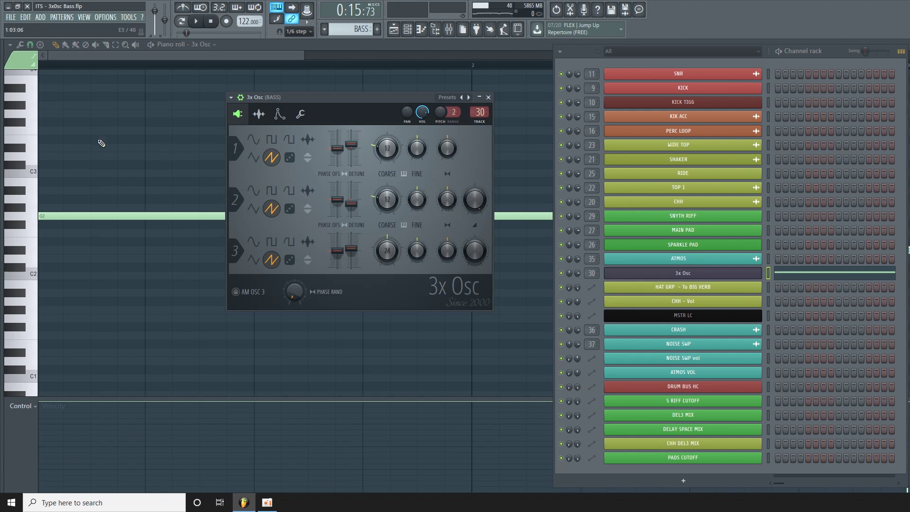
Shorten the volume envelope's attack time to 4%, copying the value to check it
{"action": "left_click", "coordinate": [280, 114]}
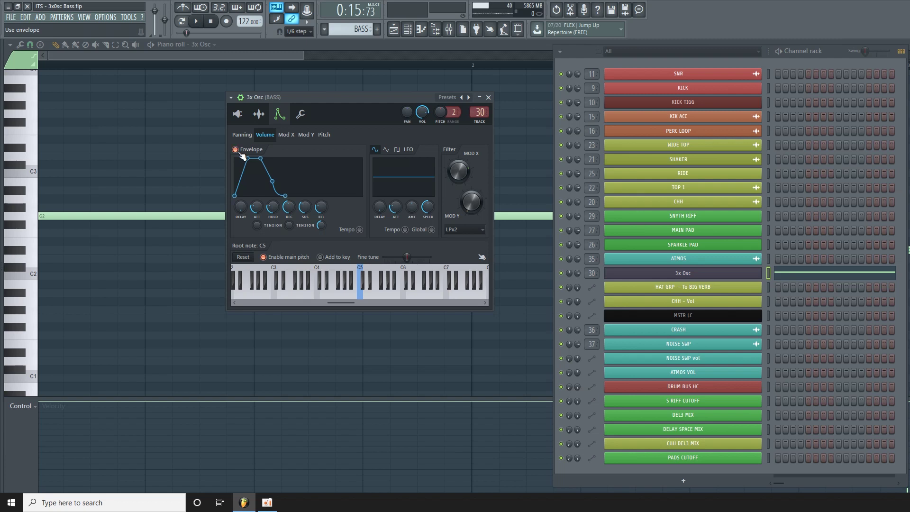
{"action": "left_click_drag", "start_coordinate": [248, 158], "coordinate": [238, 158]}
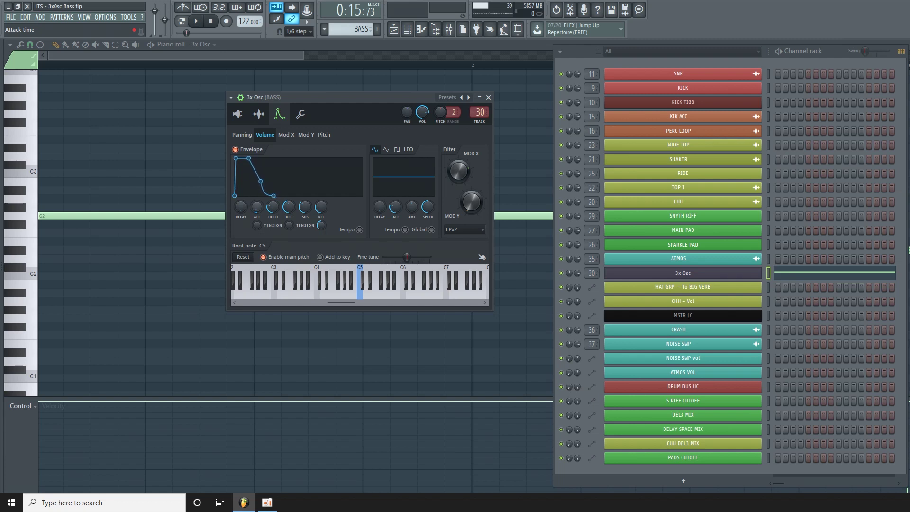
{"action": "right_click", "coordinate": [254, 209]}
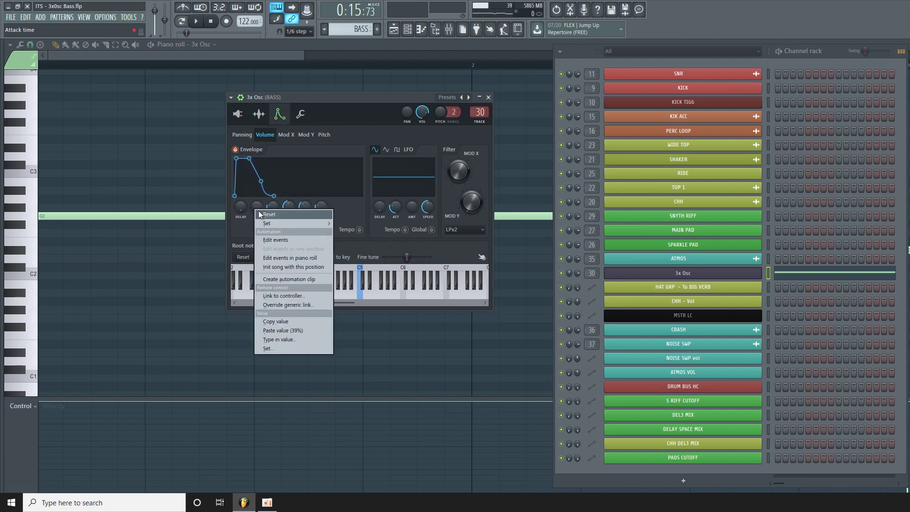
{"action": "left_click", "coordinate": [278, 322]}
{"action": "right_click", "coordinate": [257, 211]}
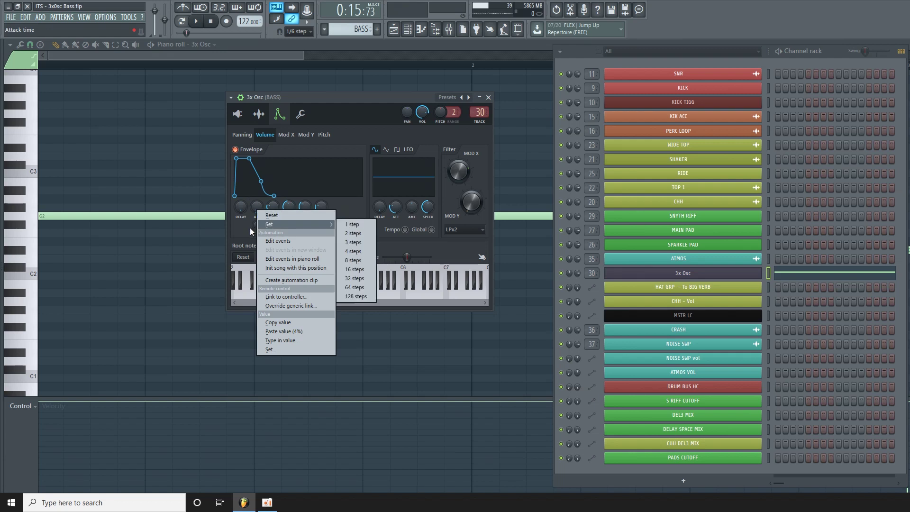
{"action": "left_click", "coordinate": [248, 227]}
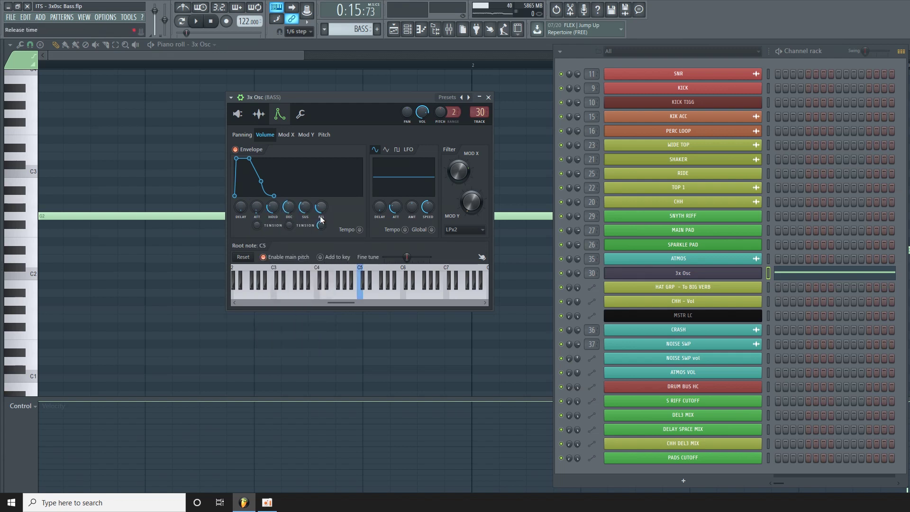
Raise the volume envelope's sustain level to maximum and audition the bass
{"action": "left_click_drag", "start_coordinate": [305, 214], "coordinate": [305, 177]}
{"action": "key", "text": "space"}
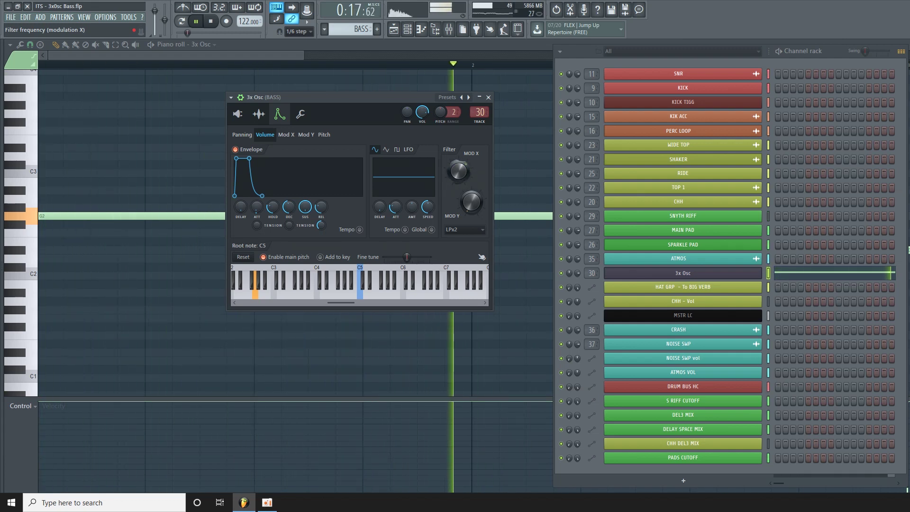
{"action": "key", "text": "space"}
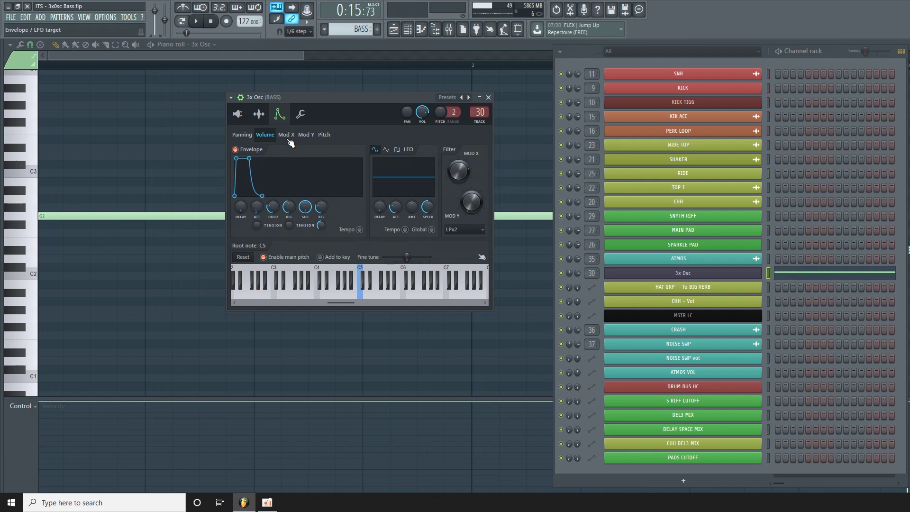
Raise the Mod X envelope's amount, fine-tune its attack time, and audition the filter movement
{"action": "left_click", "coordinate": [286, 135]}
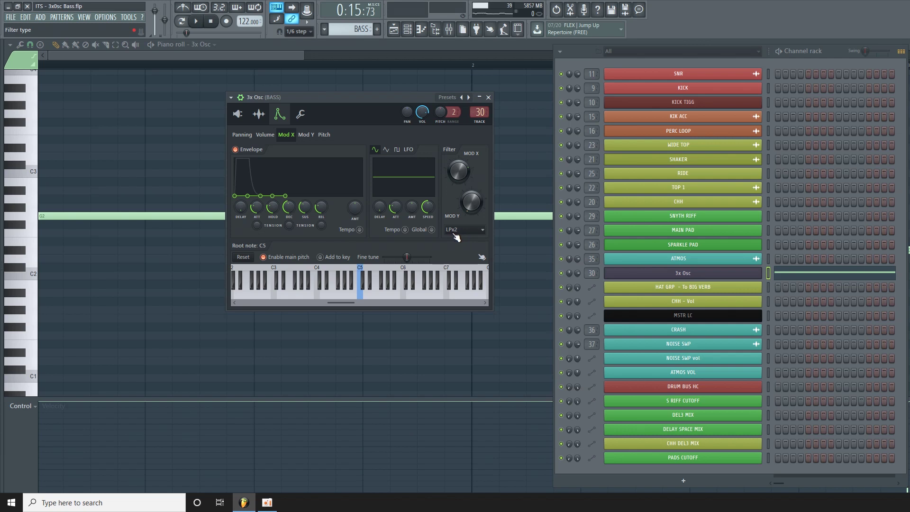
{"action": "left_click_drag", "start_coordinate": [259, 214], "coordinate": [259, 210]}
{"action": "left_click_drag", "start_coordinate": [355, 207], "coordinate": [355, 189]}
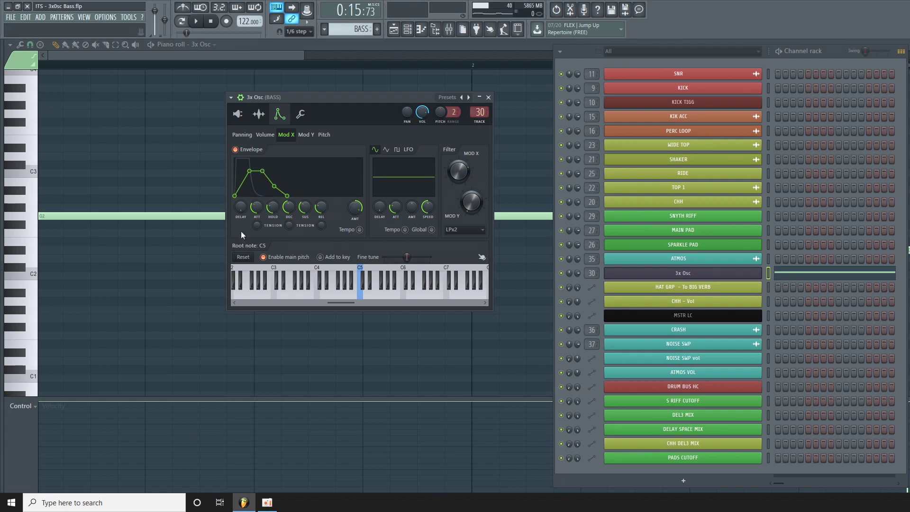
{"action": "left_click_drag", "start_coordinate": [255, 207], "coordinate": [256, 210]}
{"action": "key", "text": "space"}
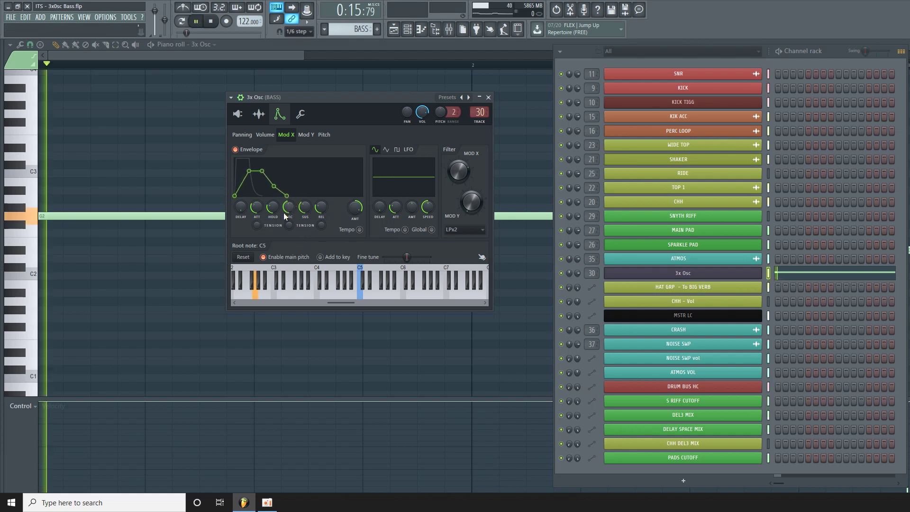
{"action": "key", "text": "space"}
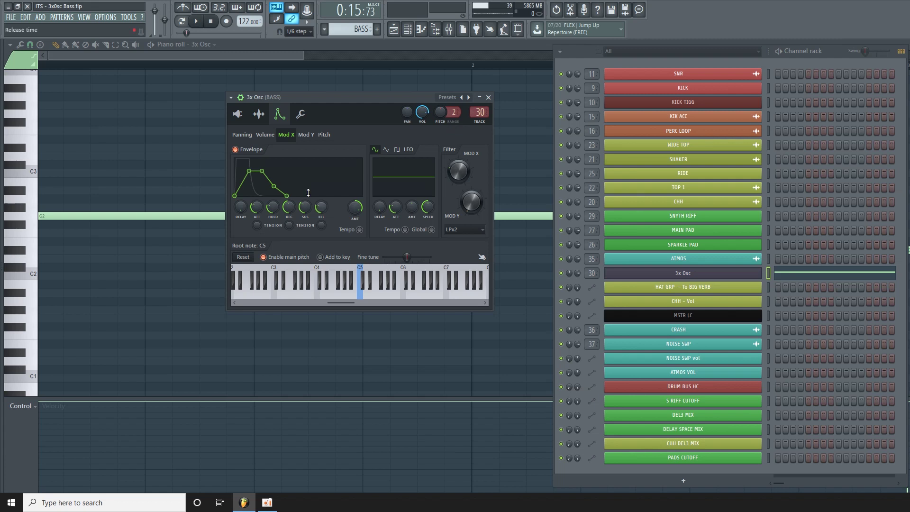
Lengthen the Mod X envelope's attack time to 44% during playback, copying the value to check it
{"action": "left_click_drag", "start_coordinate": [256, 207], "coordinate": [257, 207]}
{"action": "key", "text": "space"}
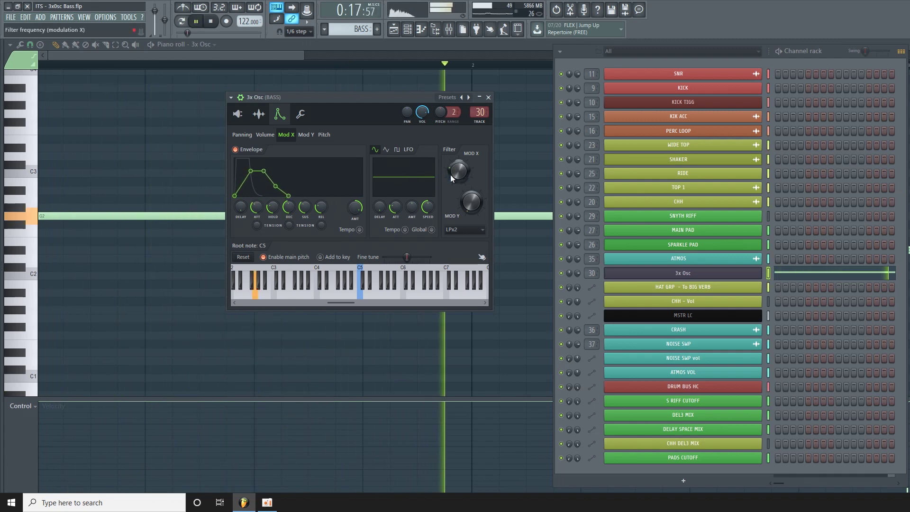
{"action": "right_click", "coordinate": [257, 208]}
{"action": "left_click", "coordinate": [289, 322]}
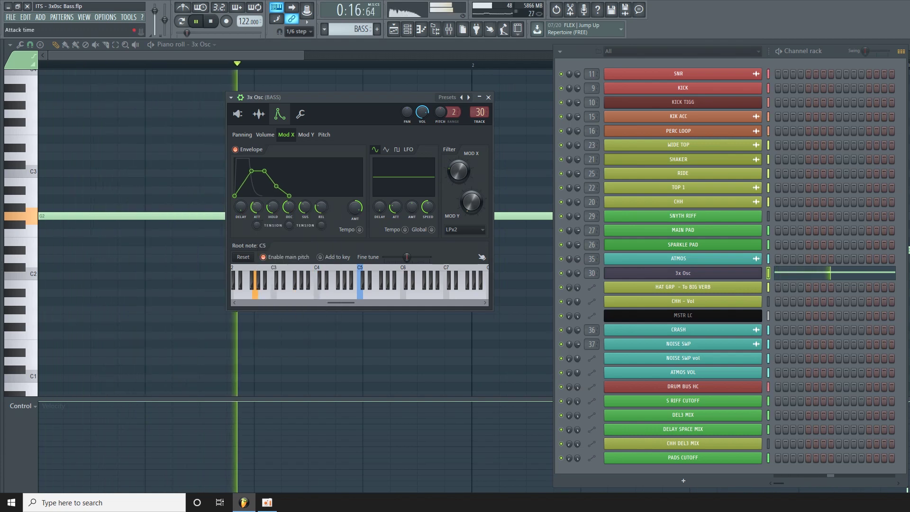
{"action": "right_click", "coordinate": [256, 212]}
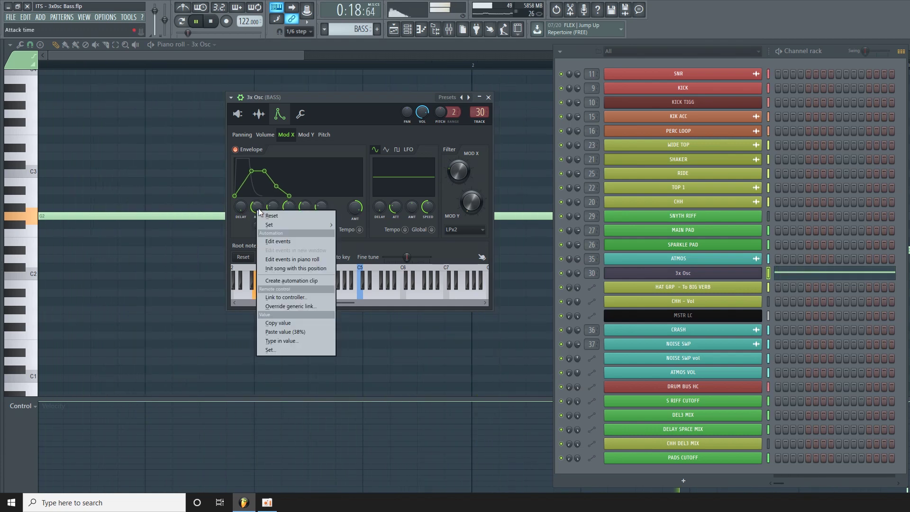
{"action": "left_click", "coordinate": [259, 210]}
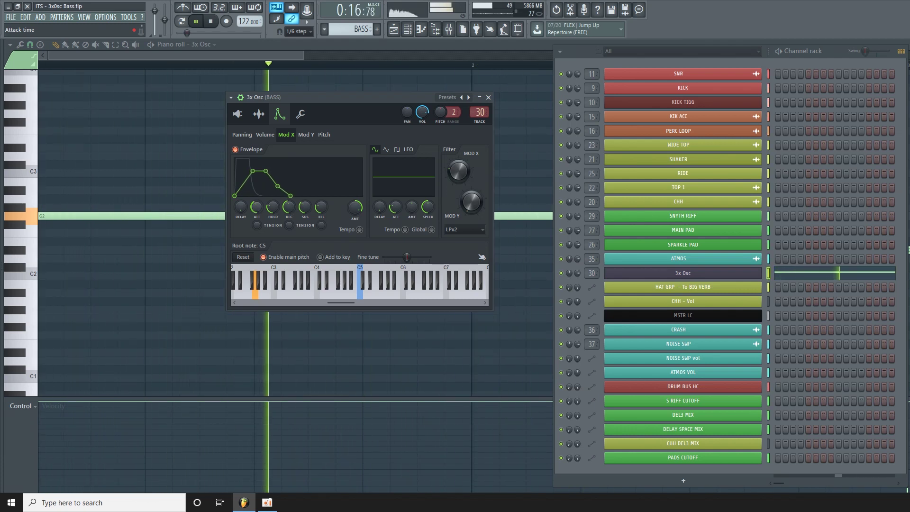
{"action": "right_click", "coordinate": [256, 206]}
{"action": "left_click", "coordinate": [292, 320]}
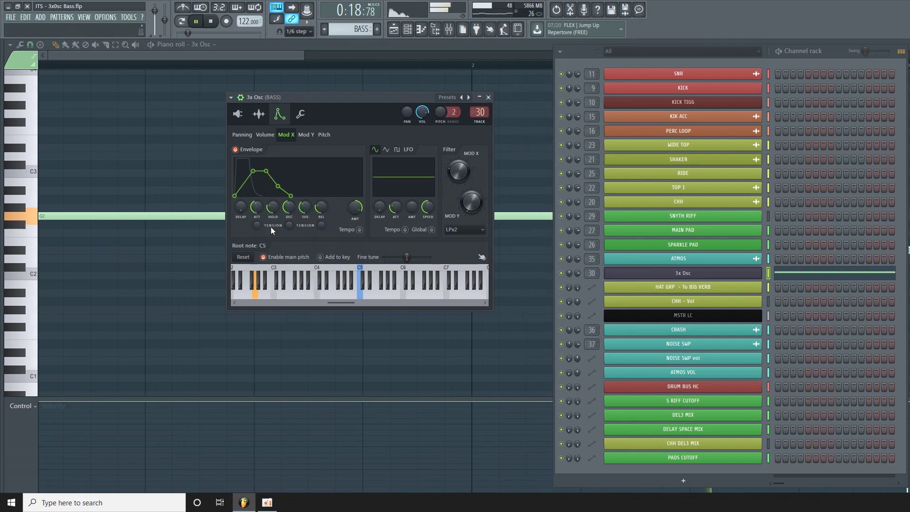
{"action": "right_click", "coordinate": [256, 206]}
{"action": "key", "text": "Escape"}
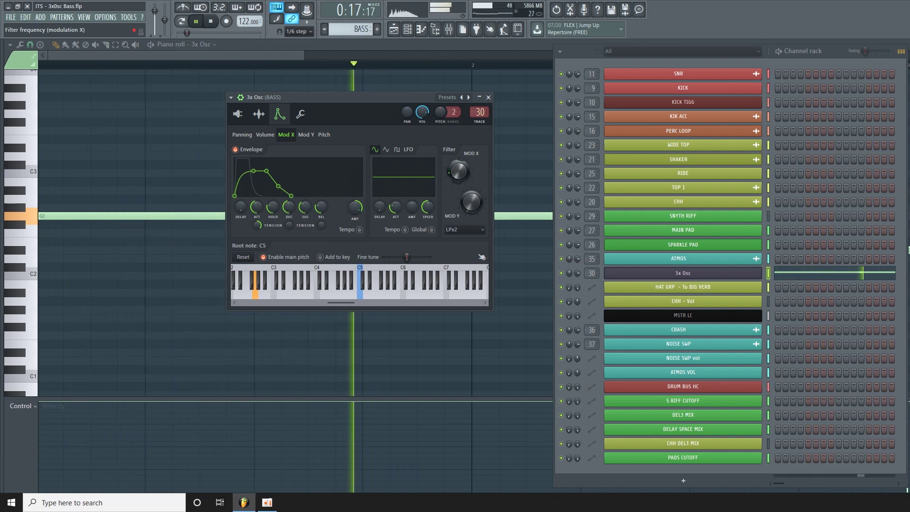
Set the Mod X envelope's attack tension to 88%, copying the value to check it, and stop playback
{"action": "right_click", "coordinate": [257, 226]}
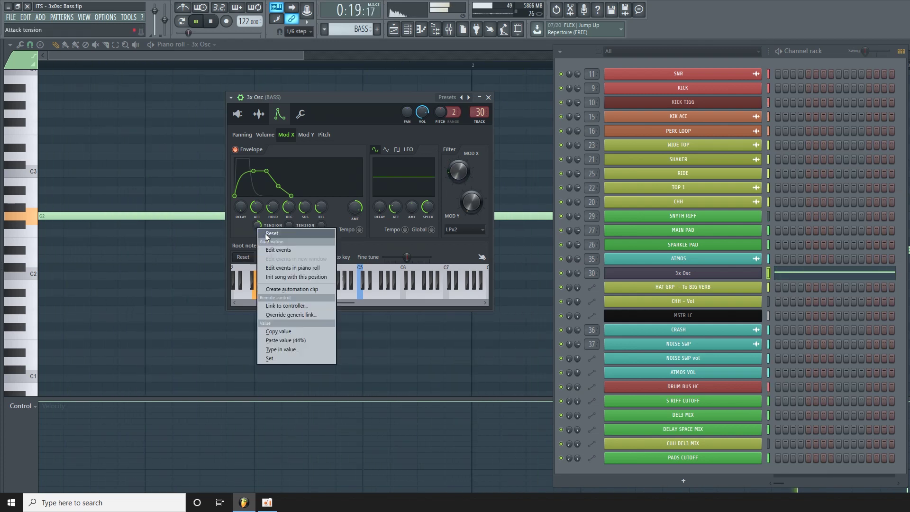
{"action": "left_click", "coordinate": [293, 328]}
{"action": "right_click", "coordinate": [257, 224]}
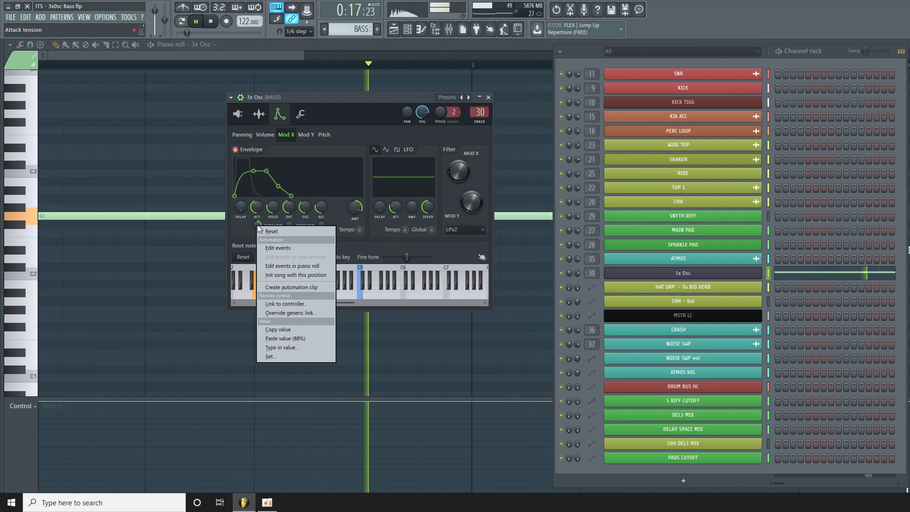
{"action": "left_click", "coordinate": [255, 227]}
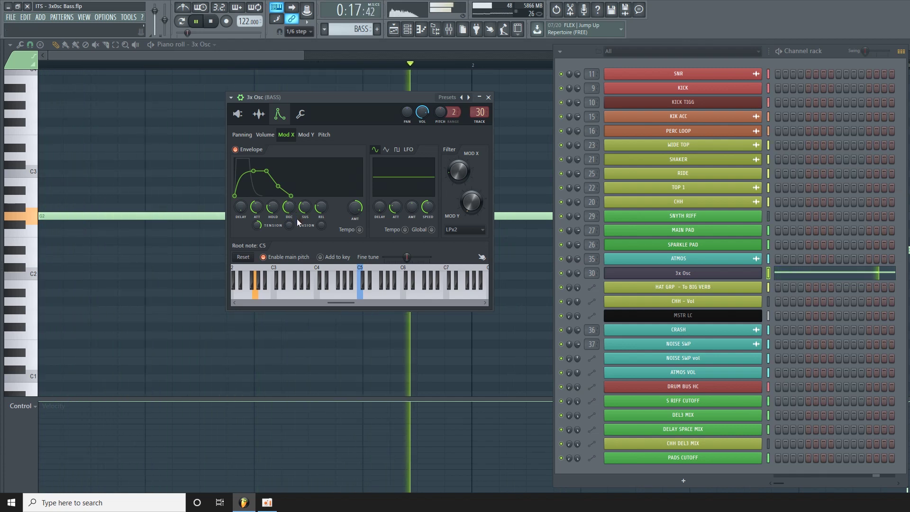
{"action": "key", "text": "space"}
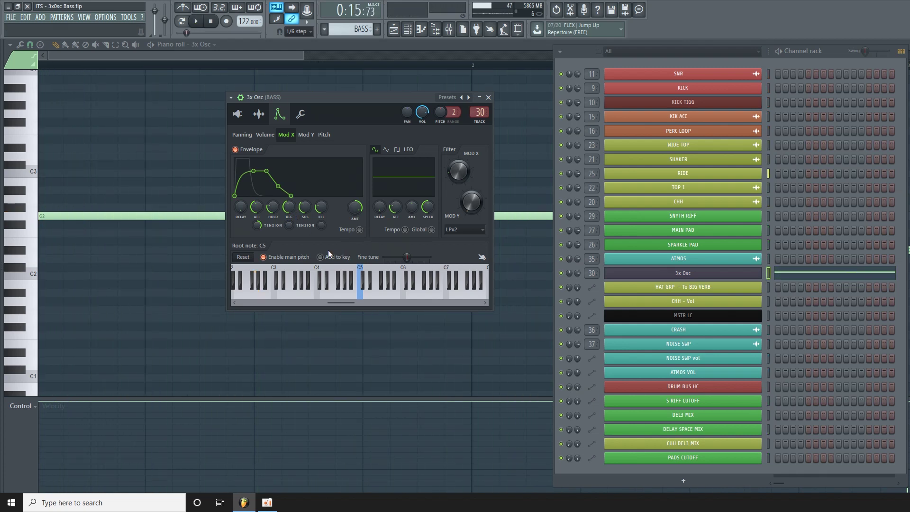
Sweep the Mod X envelope's sustain level up to maximum and back to a medium setting while auditioning the bass
{"action": "left_click_drag", "start_coordinate": [353, 100], "coordinate": [351, 96]}
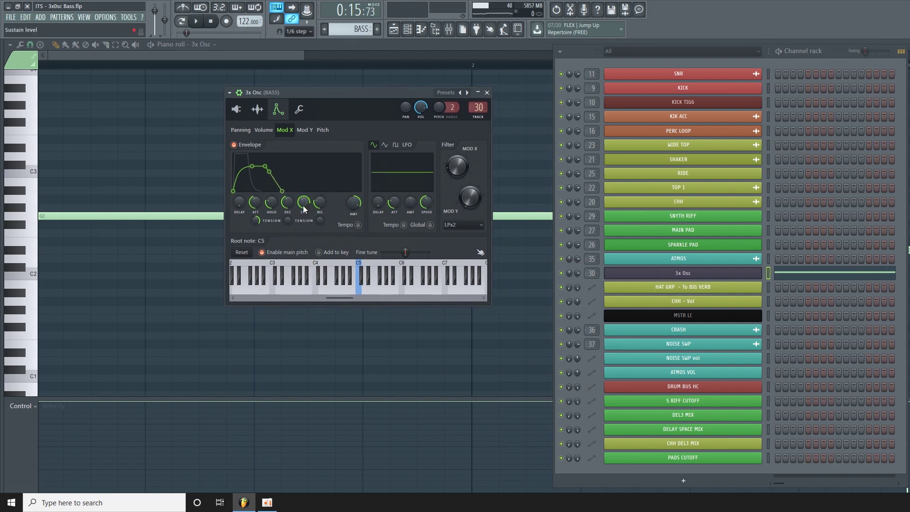
{"action": "key", "text": "space"}
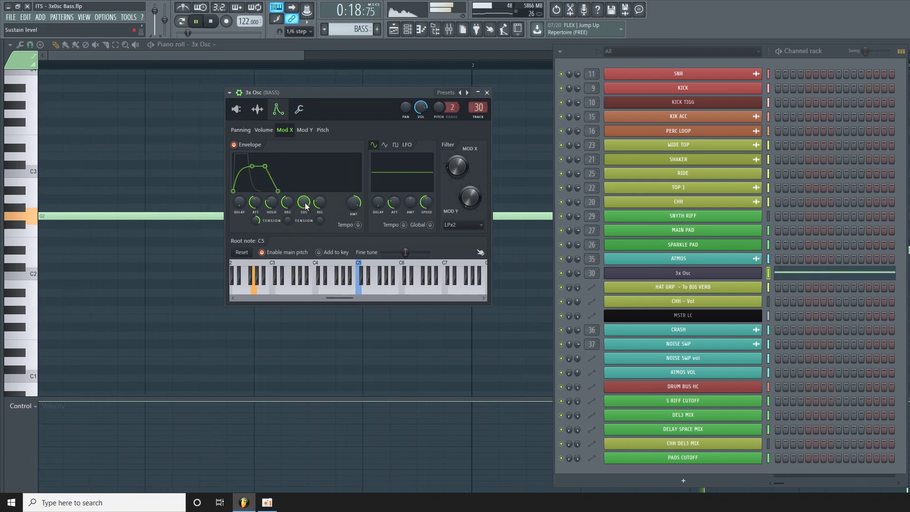
{"action": "left_click_drag", "start_coordinate": [303, 202], "coordinate": [303, 194]}
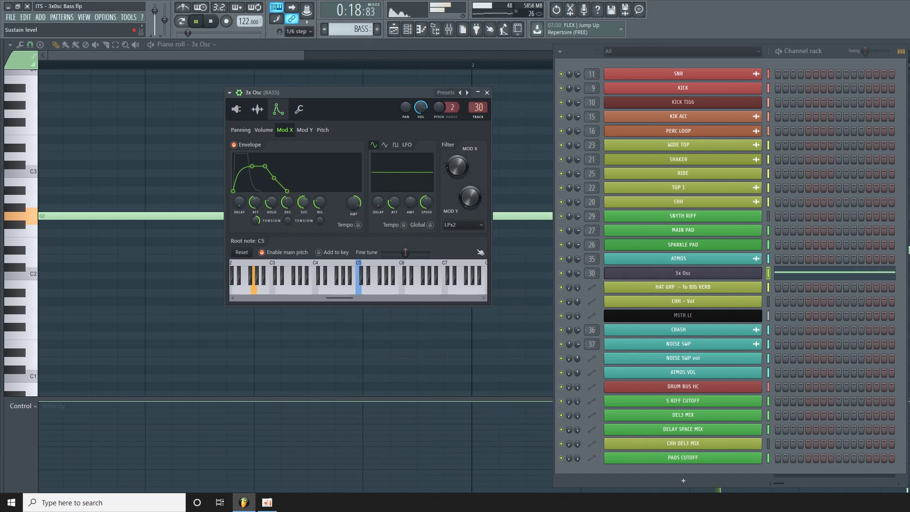
{"action": "left_click_drag", "start_coordinate": [304, 202], "coordinate": [303, 209]}
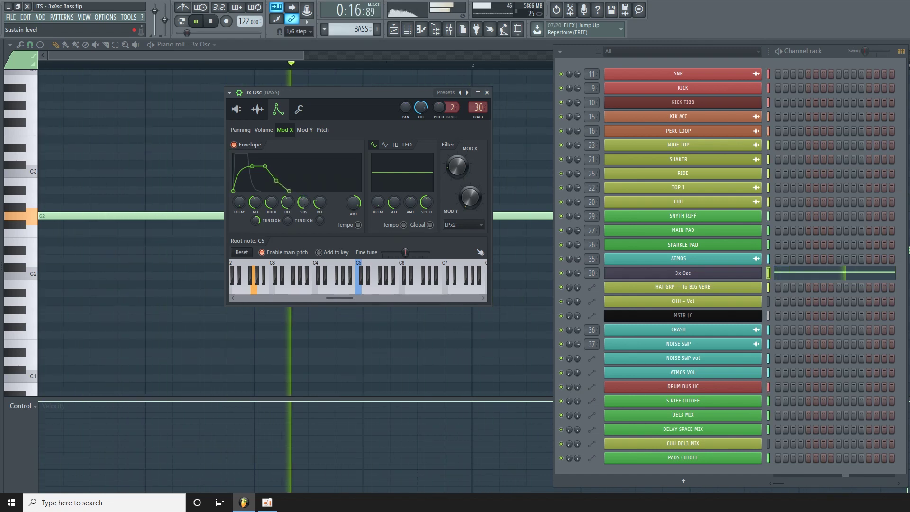
{"action": "key", "text": "space"}
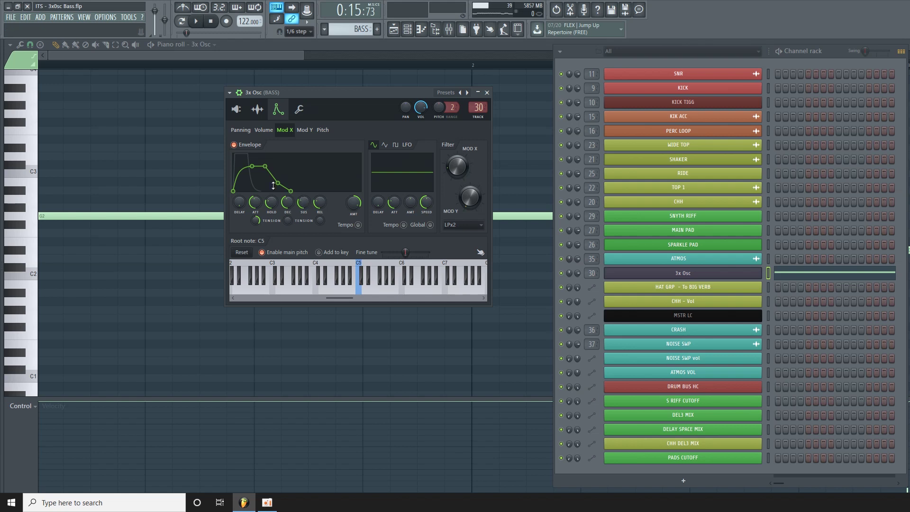
{"action": "key", "text": "space"}
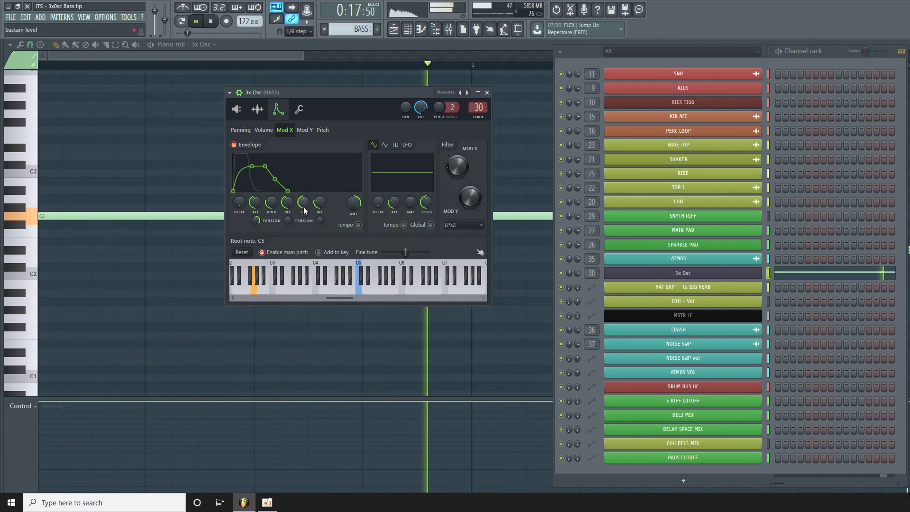
{"action": "left_click_drag", "start_coordinate": [303, 207], "coordinate": [303, 196]}
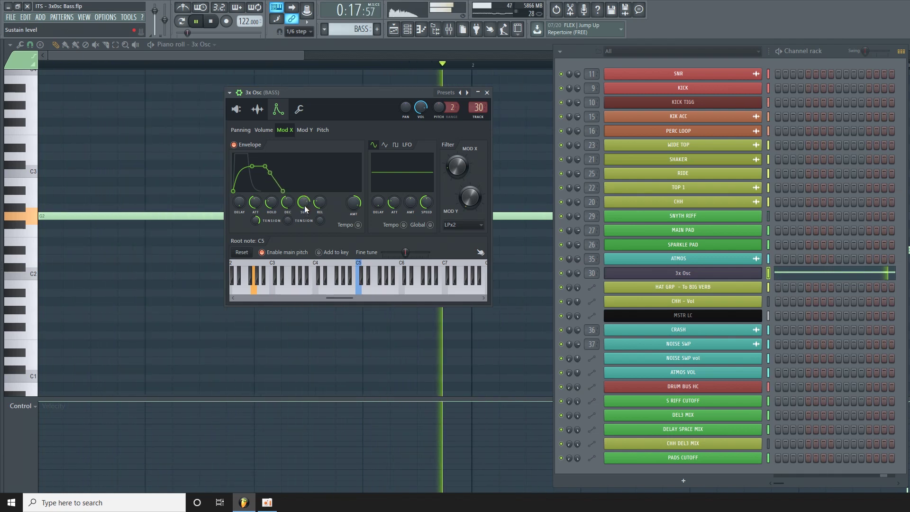
{"action": "left_click_drag", "start_coordinate": [304, 206], "coordinate": [303, 209]}
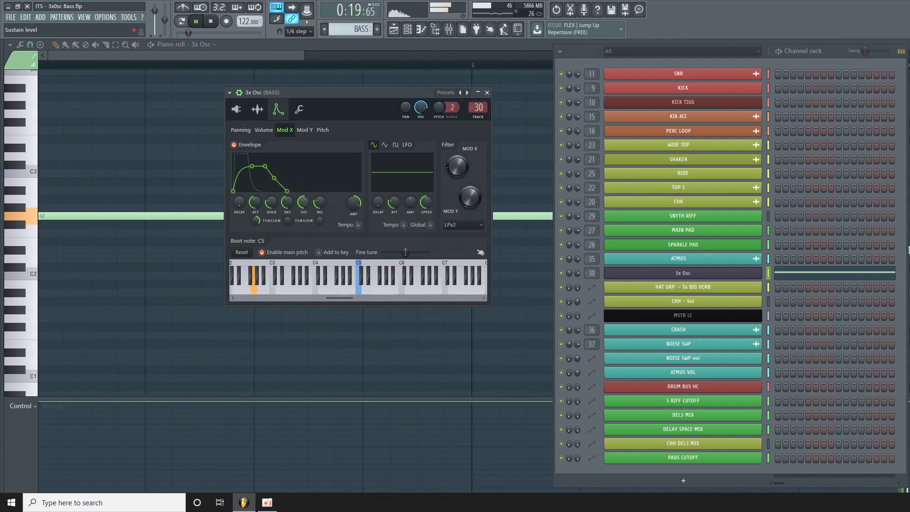
{"action": "left_click_drag", "start_coordinate": [304, 207], "coordinate": [303, 209]}
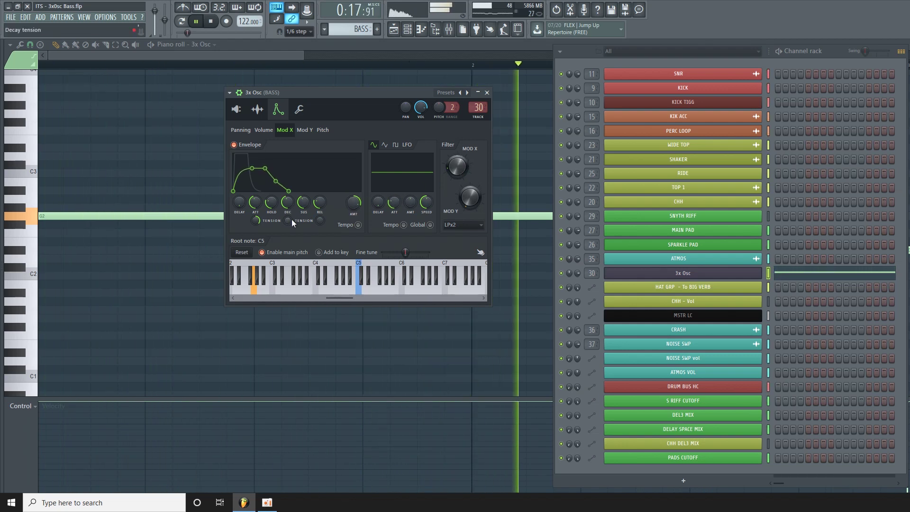
Lower the Mod X envelope's modulation amount slightly and audition the bass
{"action": "key", "text": "space"}
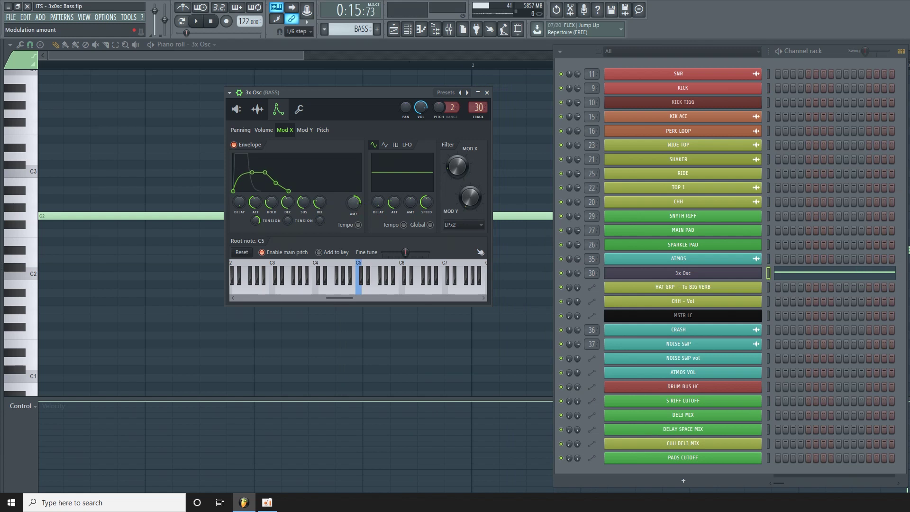
{"action": "key", "text": "space"}
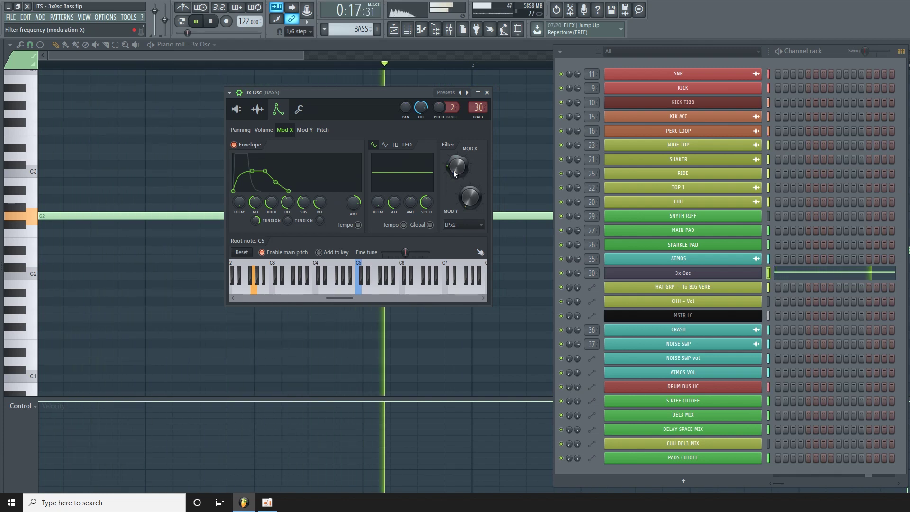
{"action": "key", "text": "space"}
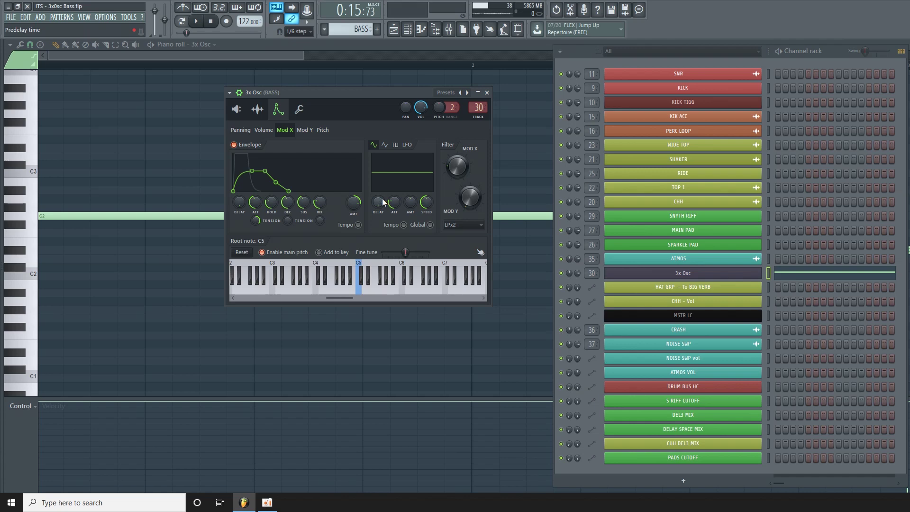
Open the mixer, select the BASS track and play the pattern to watch its level
{"action": "left_click", "coordinate": [449, 30]}
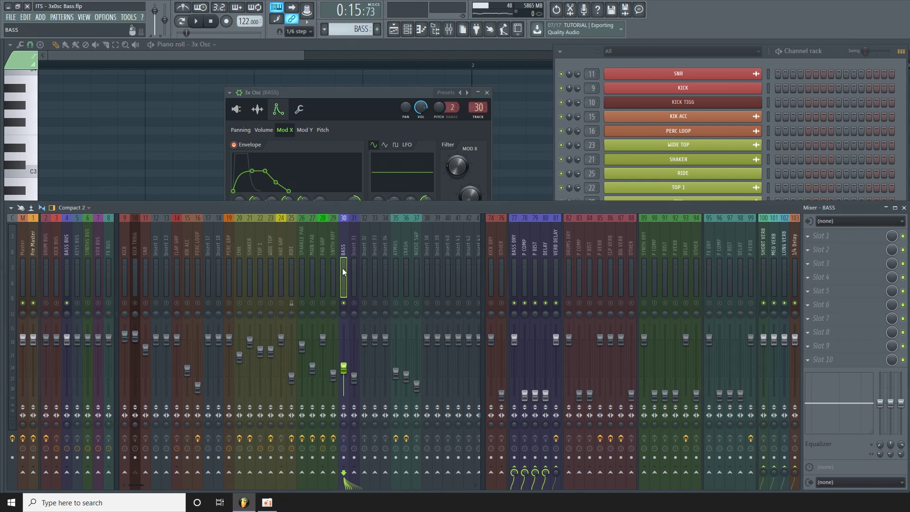
{"action": "left_click", "coordinate": [362, 258]}
{"action": "left_click", "coordinate": [346, 254]}
{"action": "key", "text": "space"}
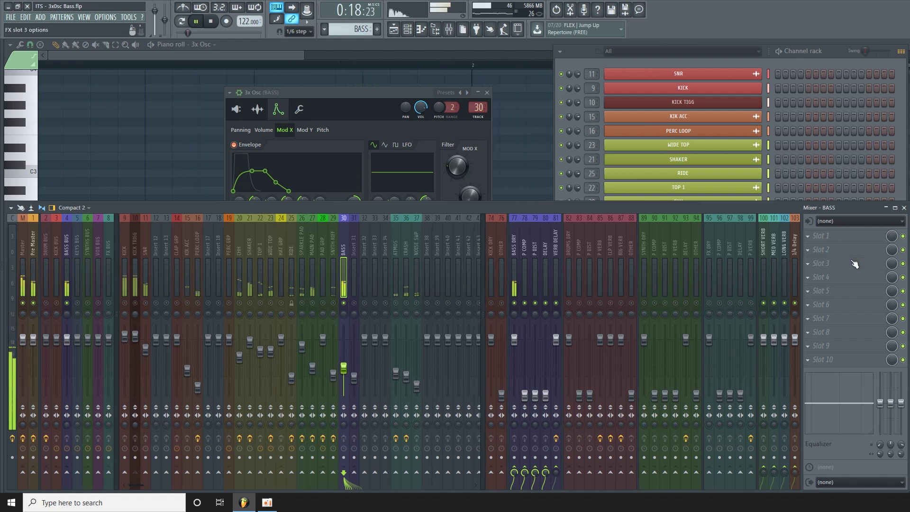
{"action": "key", "text": "space"}
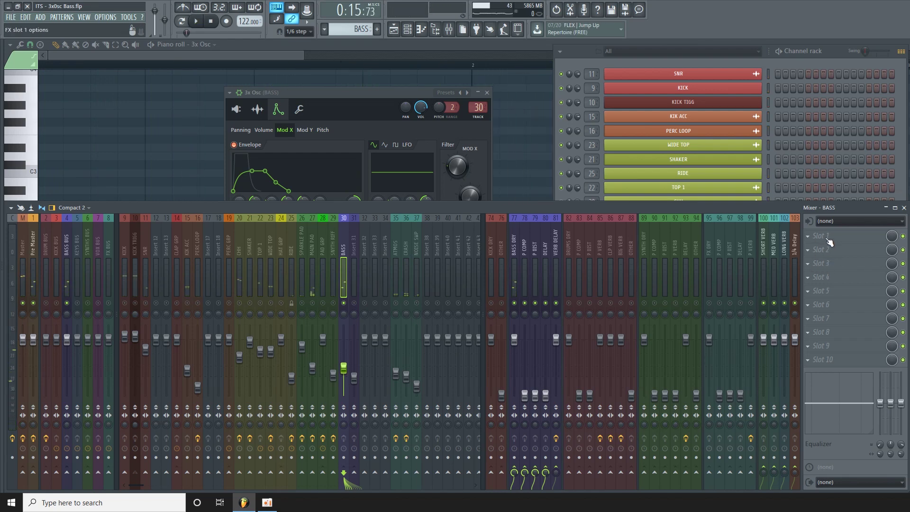
Open the Ozone Imager from the mixer's Current track and place its window over the workspace
{"action": "left_click", "coordinate": [826, 235]}
{"action": "left_click", "coordinate": [411, 209]}
{"action": "left_click", "coordinate": [22, 254]}
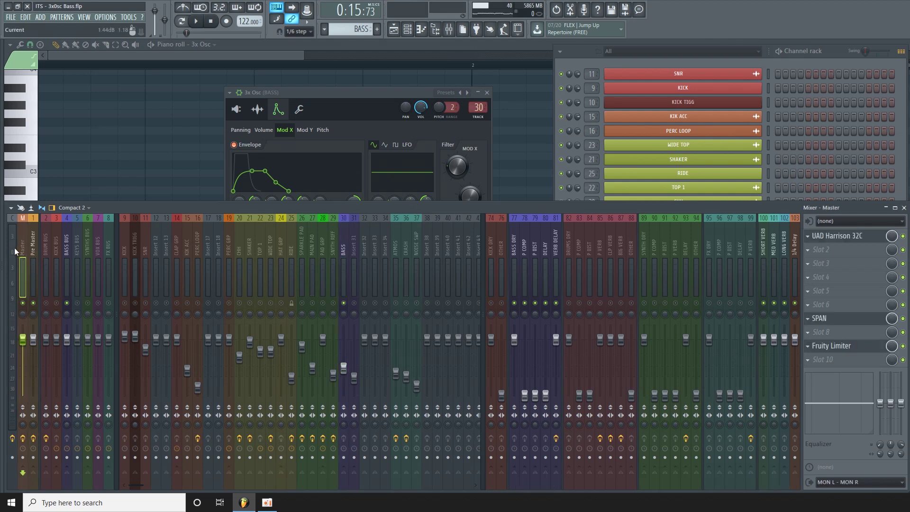
{"action": "left_click", "coordinate": [13, 252]}
{"action": "left_click", "coordinate": [848, 236]}
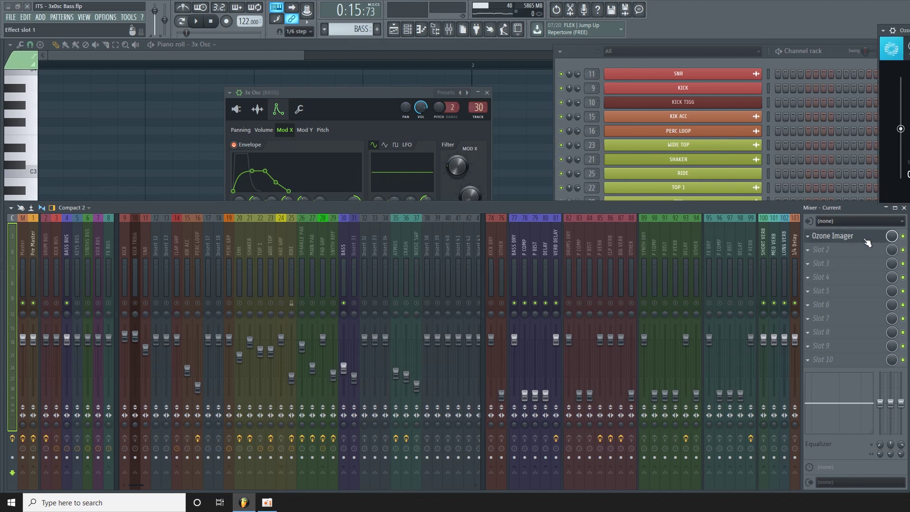
{"action": "left_click_drag", "start_coordinate": [897, 29], "coordinate": [520, 104]}
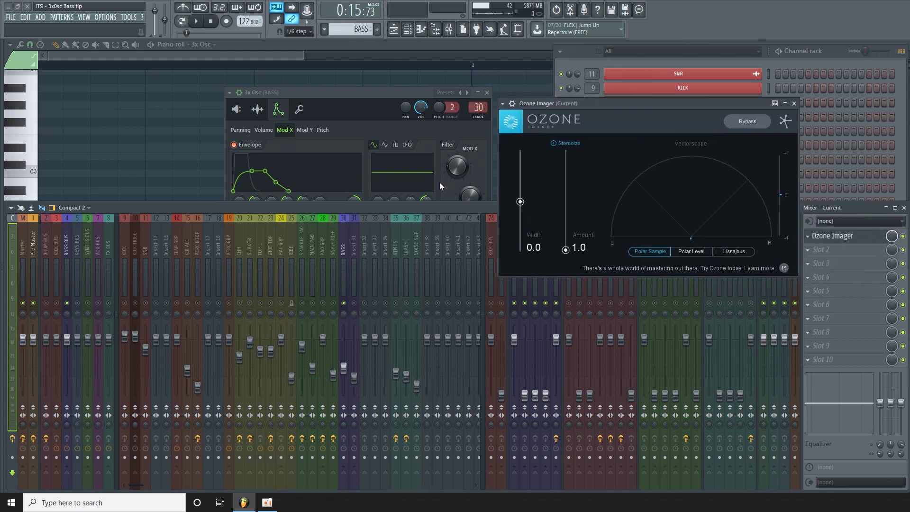
Select the BASS mixer track and examine its stereo image in the Ozone Imager vectorscope during playback
{"action": "left_click", "coordinate": [341, 247]}
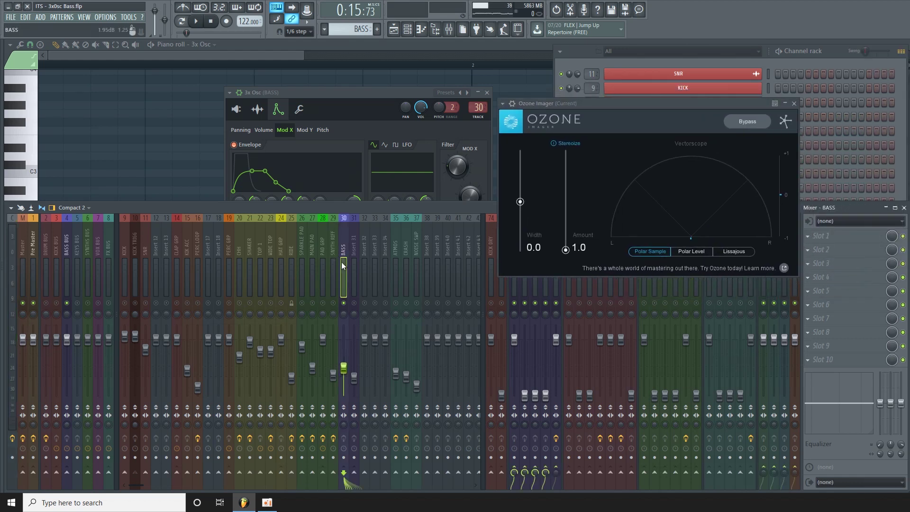
{"action": "key", "text": "space"}
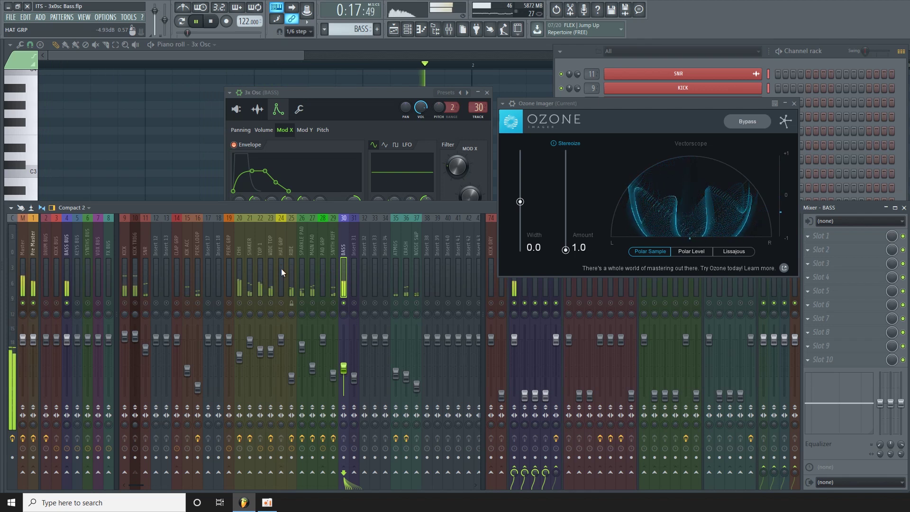
{"action": "key", "text": "space"}
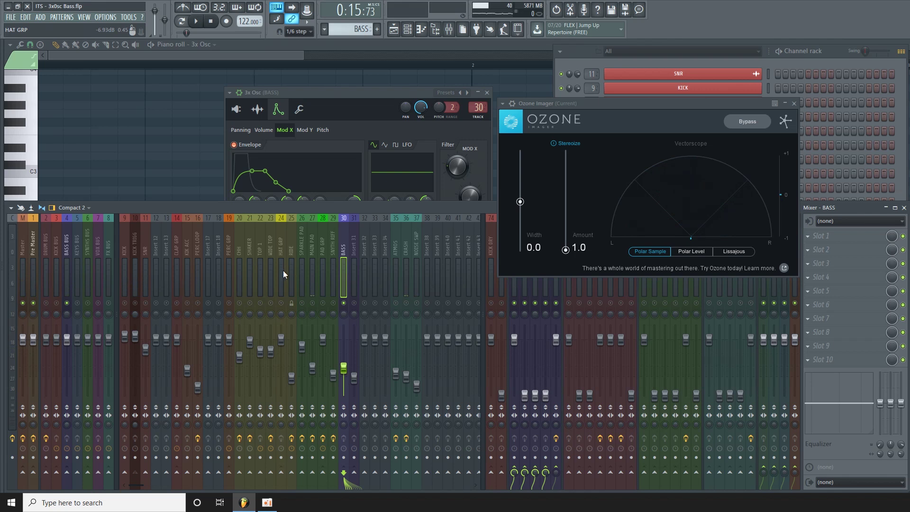
Insert Fruity Stereo Shaper in the BASS track's first effect slot, keeping its window clear of the Ozone Imager
{"action": "left_click_drag", "start_coordinate": [679, 105], "coordinate": [609, 258]}
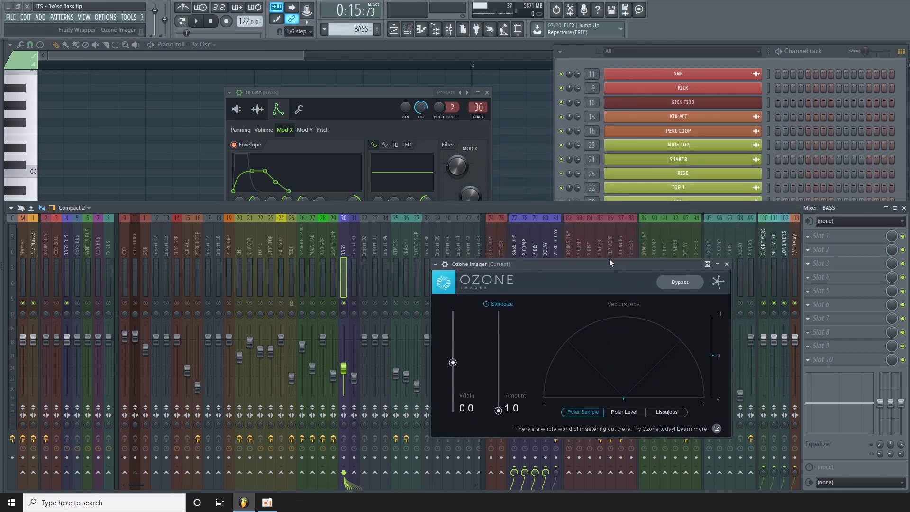
{"action": "left_click", "coordinate": [851, 237]}
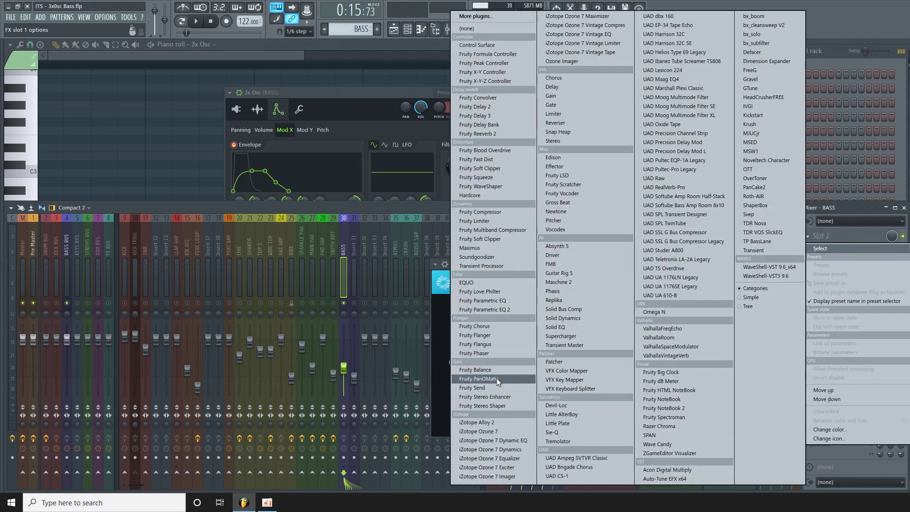
{"action": "left_click", "coordinate": [508, 405]}
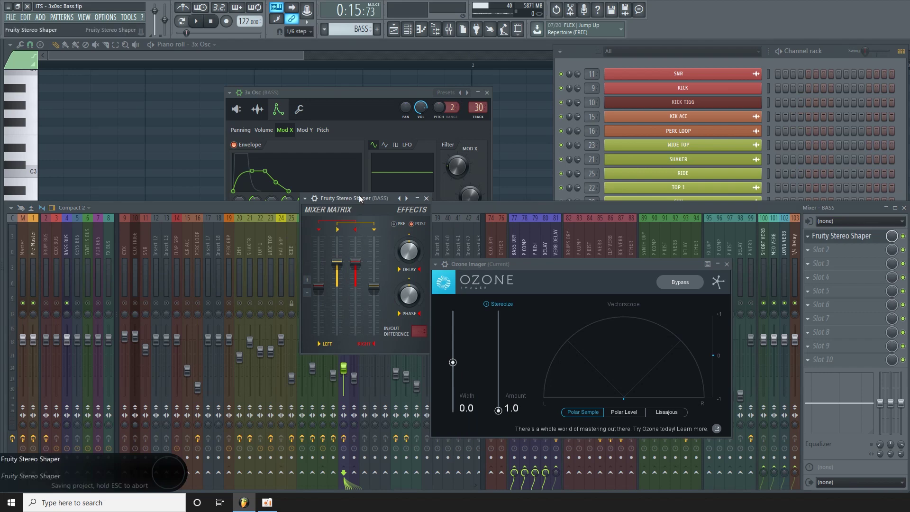
{"action": "left_click_drag", "start_coordinate": [359, 194], "coordinate": [254, 173]}
Apply the Mid preset to Fruity Stereo Shaper and check the bass's stereo image during playback
{"action": "left_click", "coordinate": [200, 176]}
{"action": "mouse_move", "coordinate": [251, 205]}
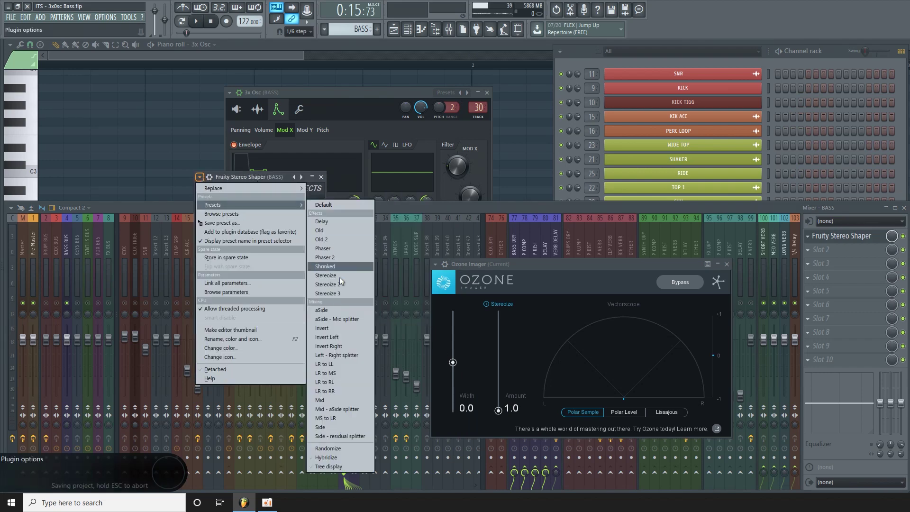
{"action": "left_click", "coordinate": [338, 399]}
{"action": "left_click_drag", "start_coordinate": [262, 178], "coordinate": [232, 164]}
{"action": "key", "text": "space"}
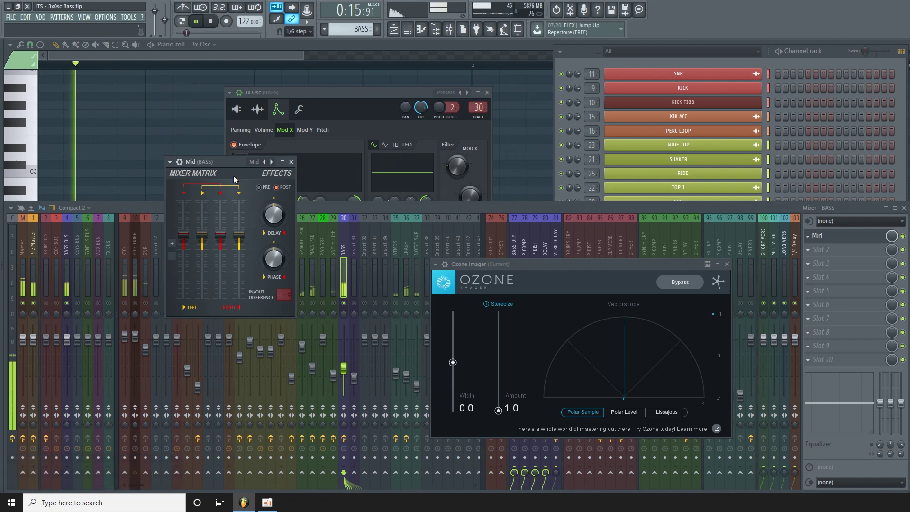
{"action": "key", "text": "space"}
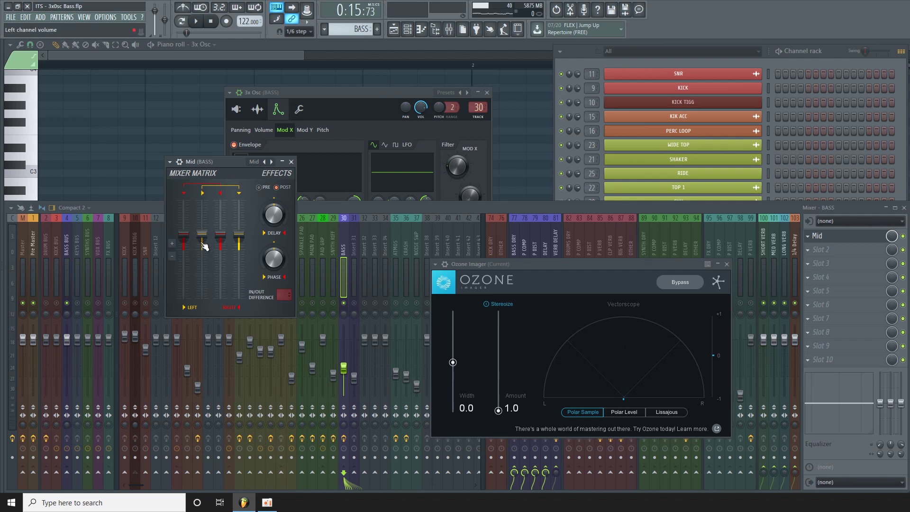
Slightly adjust the Stereo Shaper's two outer channel levels, setting the last one to -8.0 dB (0.40), and start playback
{"action": "left_click_drag", "start_coordinate": [189, 239], "coordinate": [189, 240]}
{"action": "left_click_drag", "start_coordinate": [240, 236], "coordinate": [240, 233]}
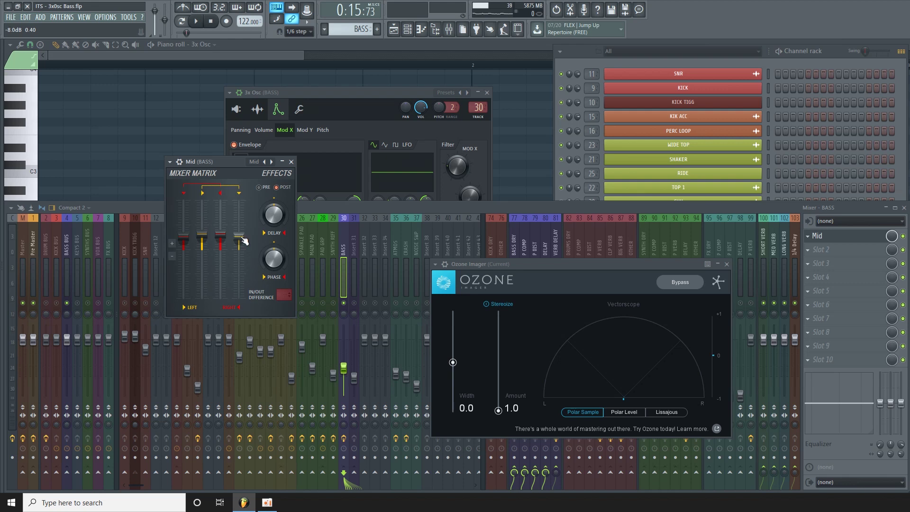
{"action": "key", "text": "space"}
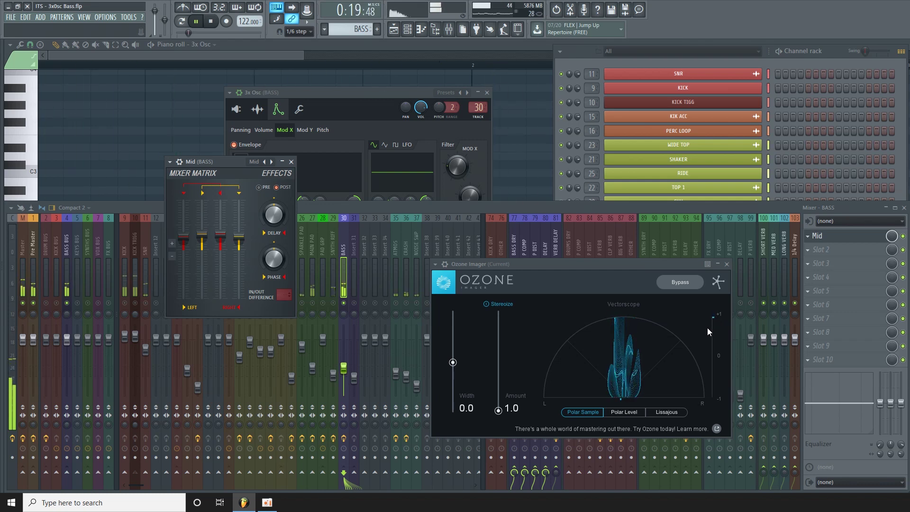
Compare the bass's stereo image with the Stereo Shaper bypassed and enabled, auditioning it again with the effect on
{"action": "left_click", "coordinate": [904, 236]}
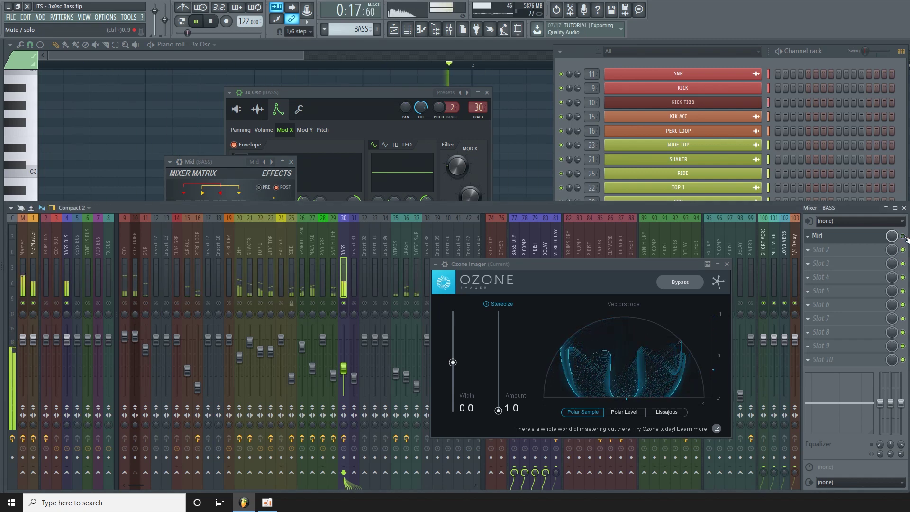
{"action": "key", "text": "space"}
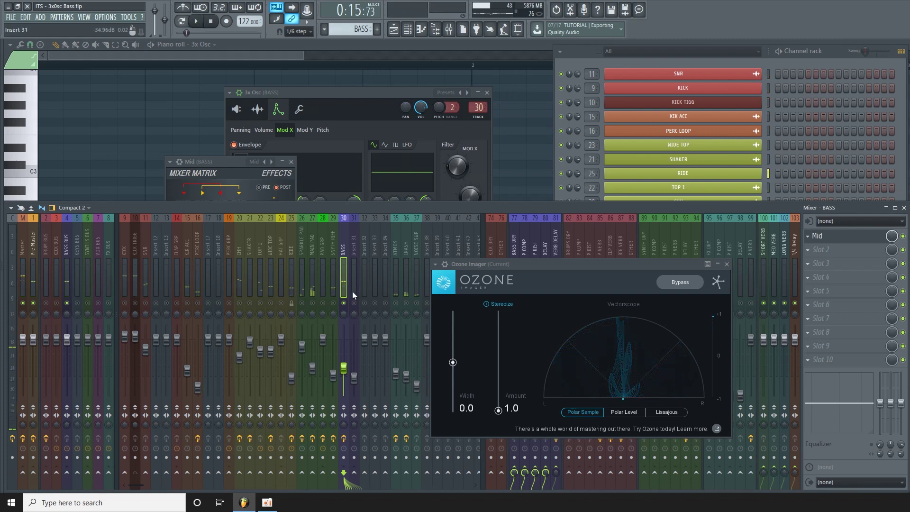
{"action": "left_click_drag", "start_coordinate": [235, 163], "coordinate": [209, 166]}
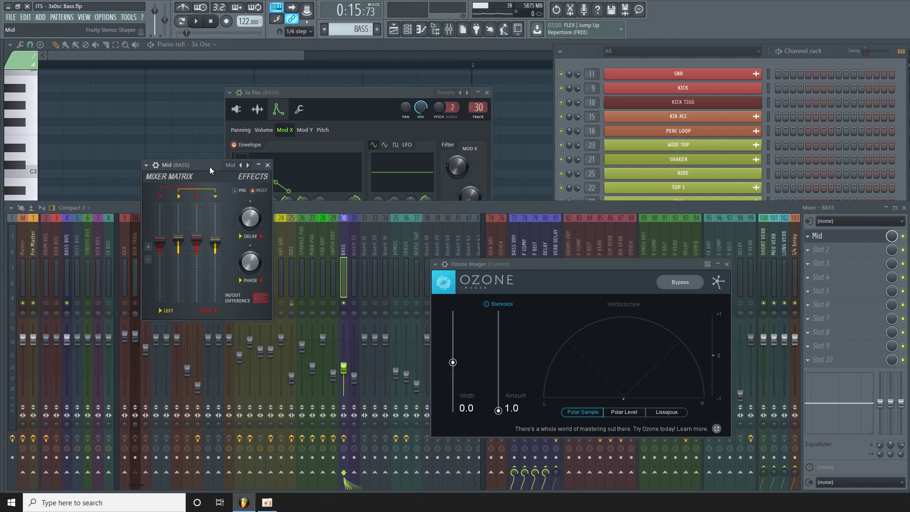
{"action": "left_click_drag", "start_coordinate": [209, 167], "coordinate": [202, 146]}
{"action": "key", "text": "space"}
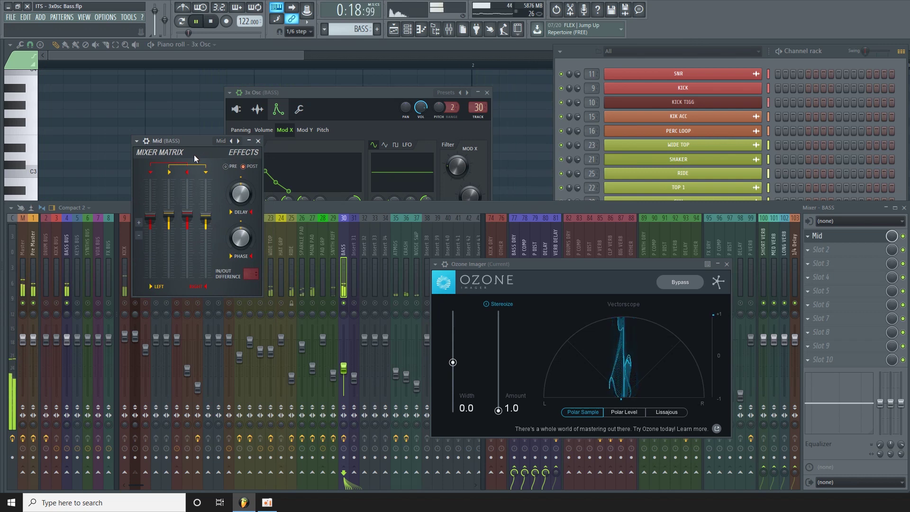
{"action": "key", "text": "space"}
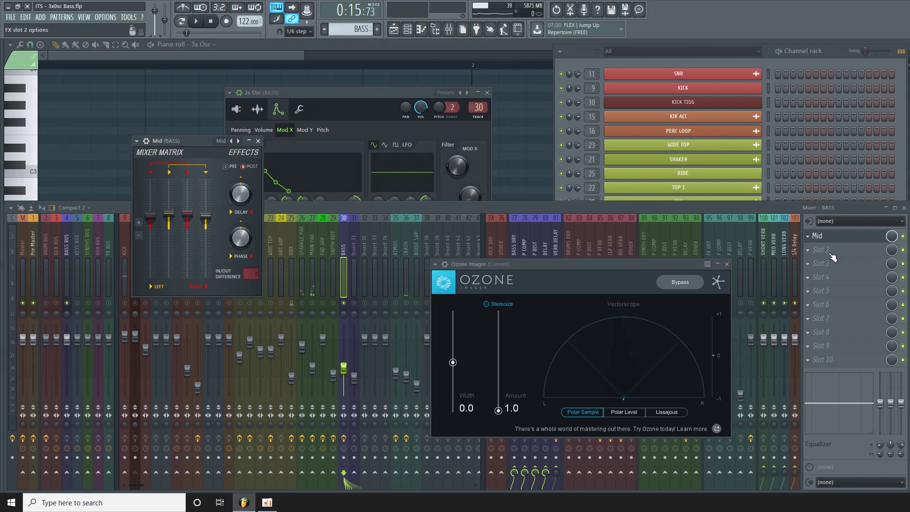
Insert Fruity Parametric EQ 2 in the BASS track's second effect slot
{"action": "left_click", "coordinate": [833, 256]}
{"action": "left_click", "coordinate": [495, 300]}
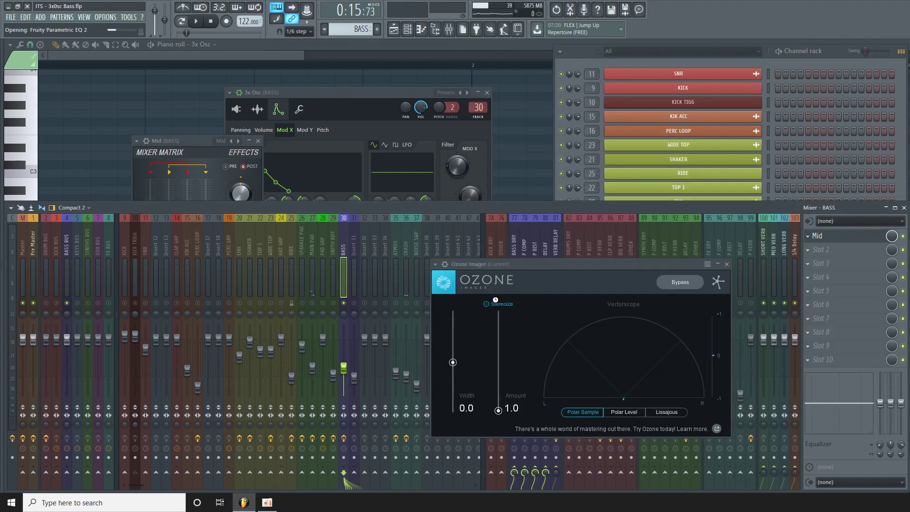
Close the Ozone Imager window, then reposition and enlarge the Parametric EQ 2 window for editing
{"action": "left_click_drag", "start_coordinate": [469, 68], "coordinate": [277, 150]}
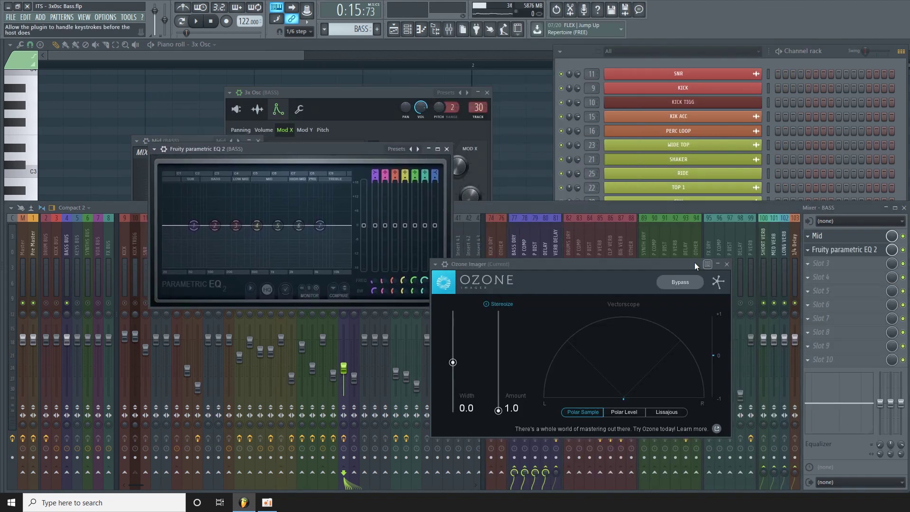
{"action": "left_click_drag", "start_coordinate": [635, 265], "coordinate": [649, 267]}
{"action": "left_click", "coordinate": [740, 265]}
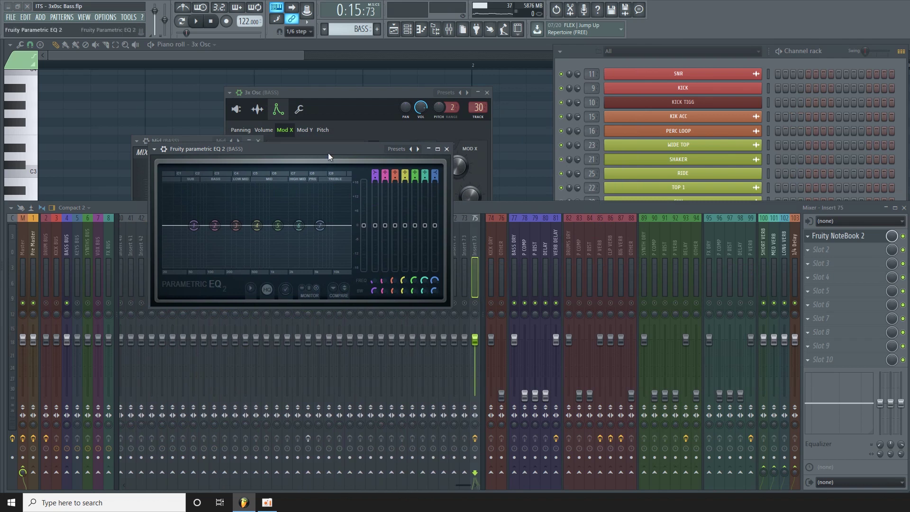
{"action": "left_click_drag", "start_coordinate": [328, 153], "coordinate": [404, 167]}
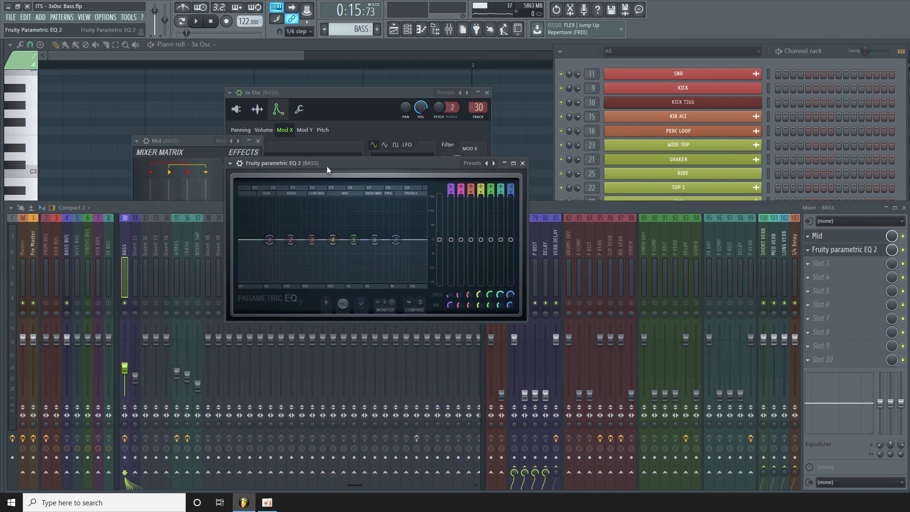
{"action": "left_click_drag", "start_coordinate": [346, 162], "coordinate": [301, 128]}
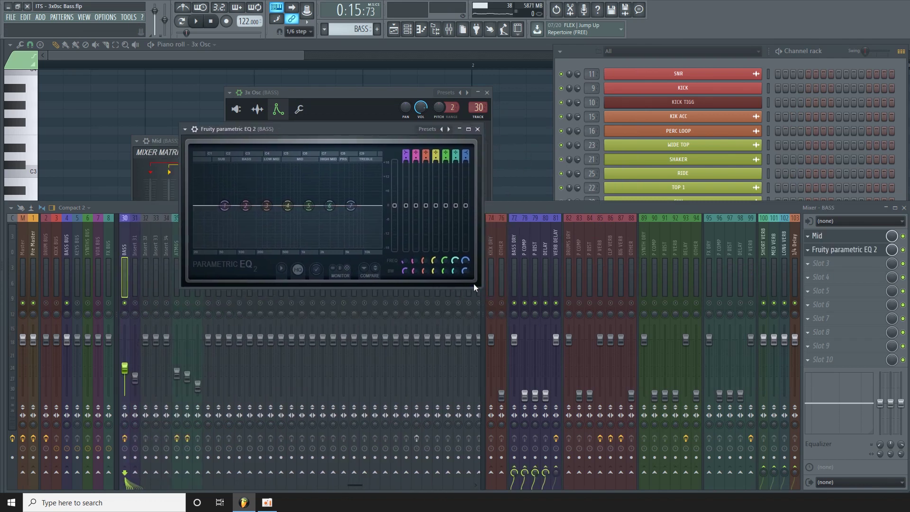
{"action": "left_click_drag", "start_coordinate": [479, 288], "coordinate": [681, 430]}
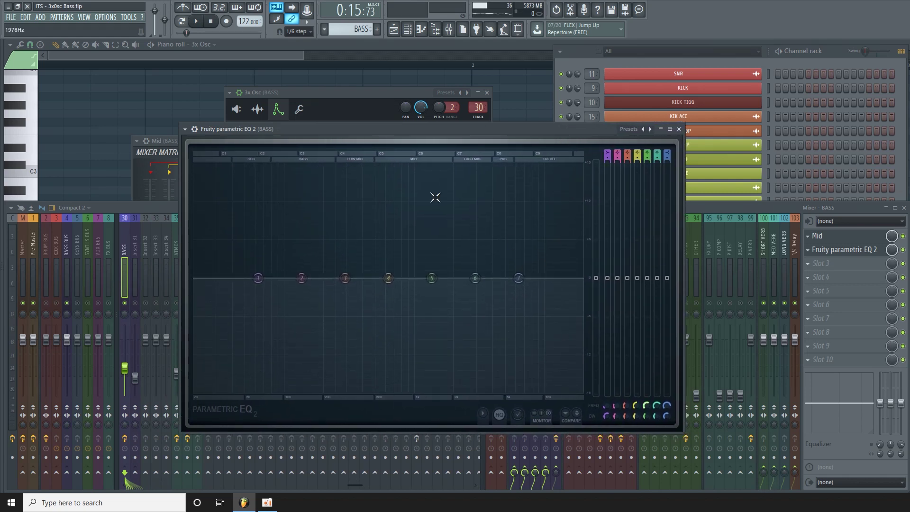
{"action": "left_click_drag", "start_coordinate": [433, 129], "coordinate": [412, 120]}
Change EQ band 1 to High pass, sharpen its knee through the band width, and lower its cutoff frequency slightly while auditioning the bass
{"action": "right_click", "coordinate": [237, 269]}
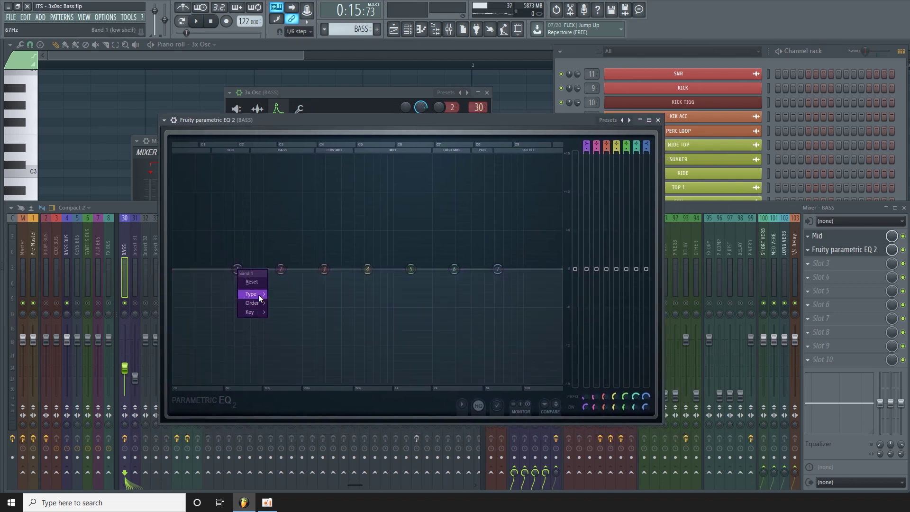
{"action": "mouse_move", "coordinate": [258, 295]}
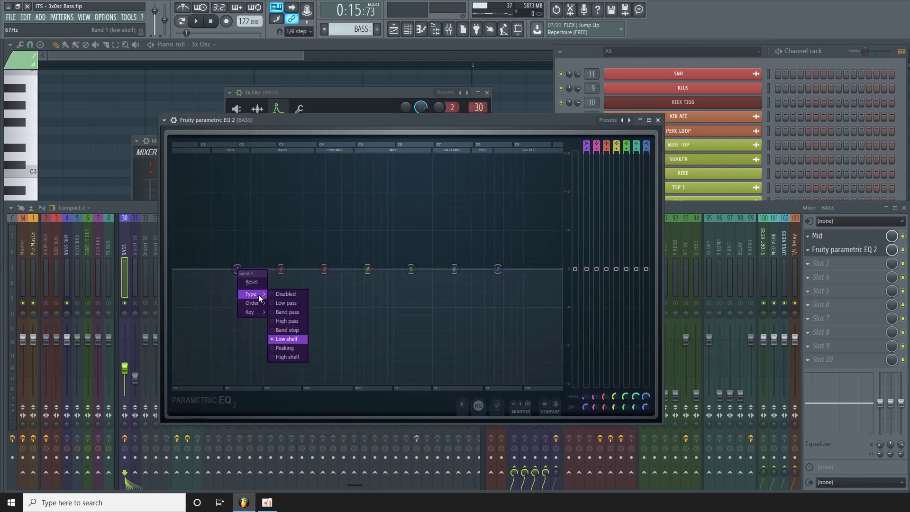
{"action": "left_click", "coordinate": [287, 321]}
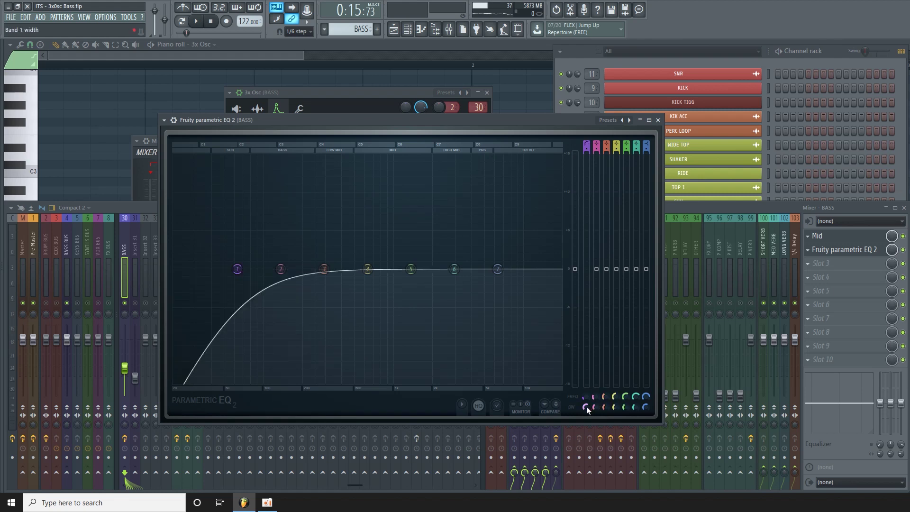
{"action": "mouse_move", "coordinate": [586, 406]}
{"action": "left_mouse_down"}
{"action": "mouse_move", "coordinate": [586, 395]}
{"action": "mouse_move", "coordinate": [585, 406]}
{"action": "left_mouse_up"}
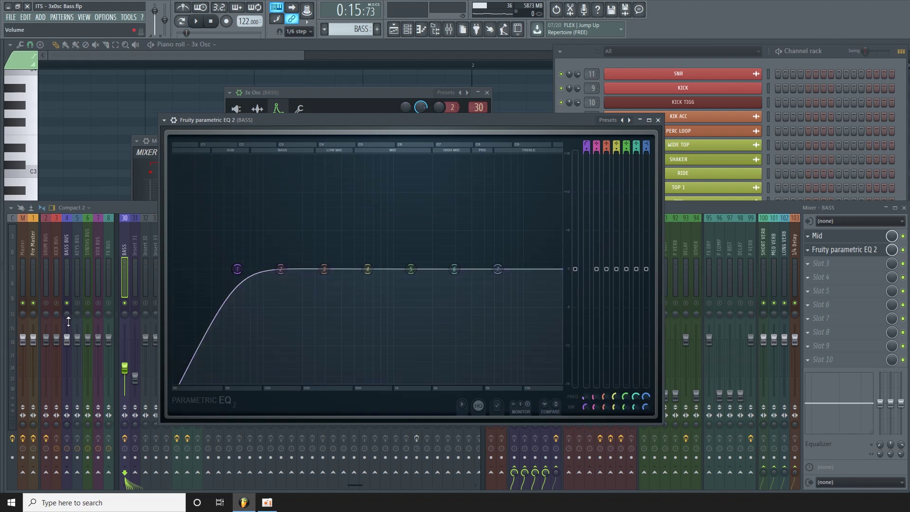
{"action": "left_click_drag", "start_coordinate": [237, 269], "coordinate": [235, 269]}
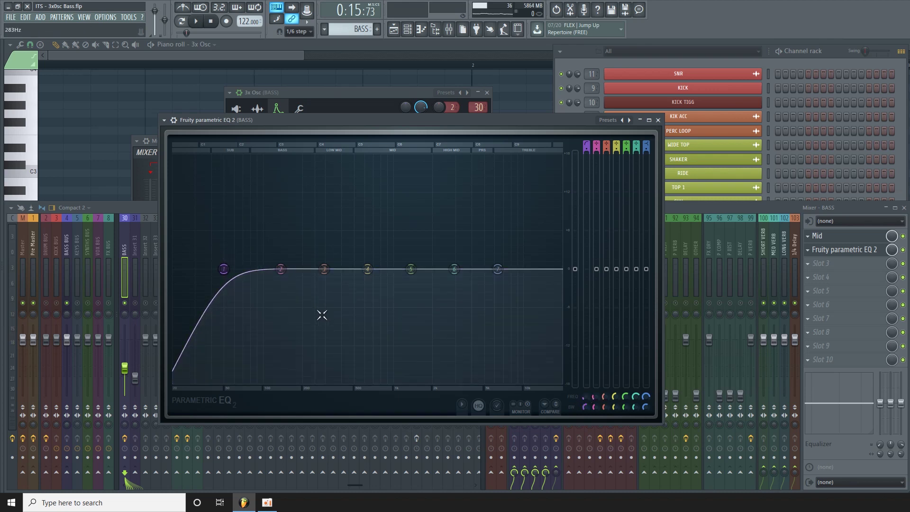
{"action": "key", "text": "space"}
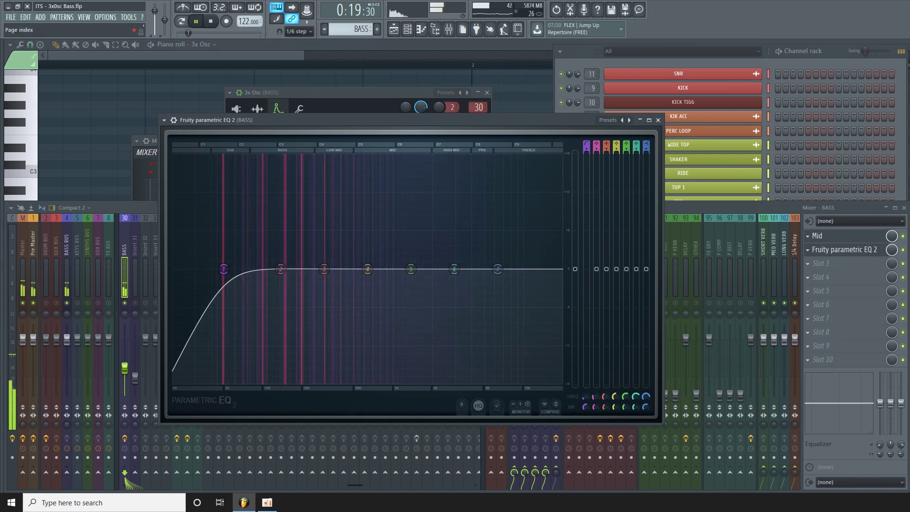
{"action": "mouse_move", "coordinate": [223, 268]}
{"action": "left_mouse_down"}
{"action": "mouse_move", "coordinate": [180, 268]}
{"action": "mouse_move", "coordinate": [224, 268]}
{"action": "left_mouse_up"}
{"action": "key", "text": "space"}
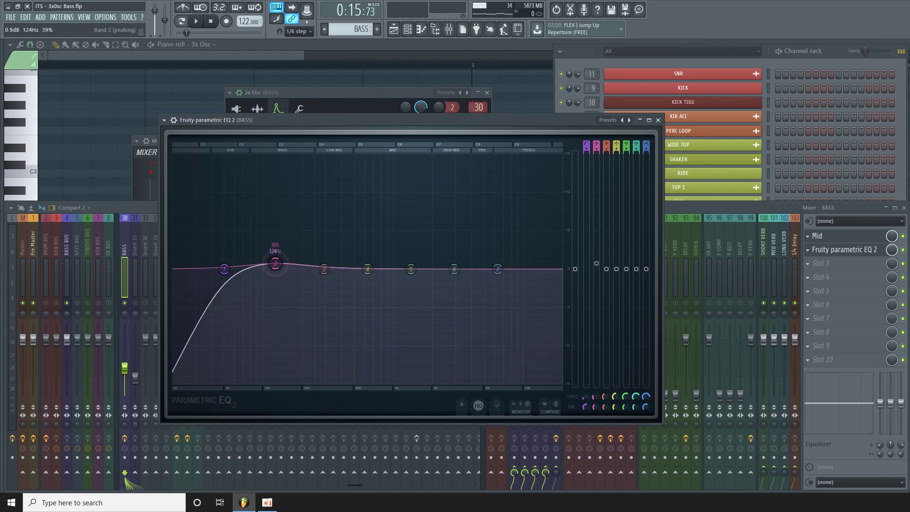
Boost EQ band 2 by about 4.7 dB at 150 Hz and widen it to about 55% during playback
{"action": "key", "text": "space"}
{"action": "left_click_drag", "start_coordinate": [275, 264], "coordinate": [286, 237]}
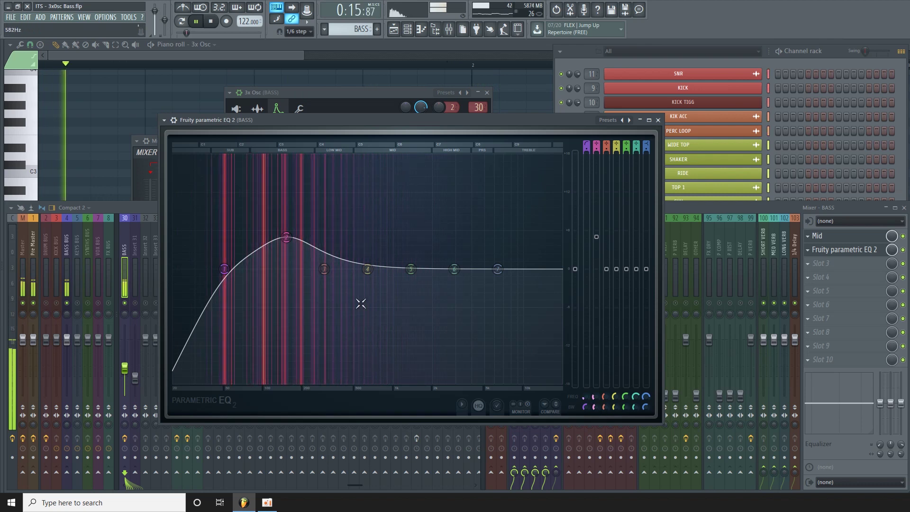
{"action": "mouse_move", "coordinate": [286, 237]}
{"action": "left_mouse_down"}
{"action": "mouse_move", "coordinate": [260, 219]}
{"action": "mouse_move", "coordinate": [349, 209]}
{"action": "mouse_move", "coordinate": [363, 219]}
{"action": "mouse_move", "coordinate": [318, 246]}
{"action": "mouse_move", "coordinate": [286, 239]}
{"action": "left_mouse_up"}
{"action": "scroll", "coordinate": [286, 239], "scroll_direction": "up", "scroll_amount": 4}
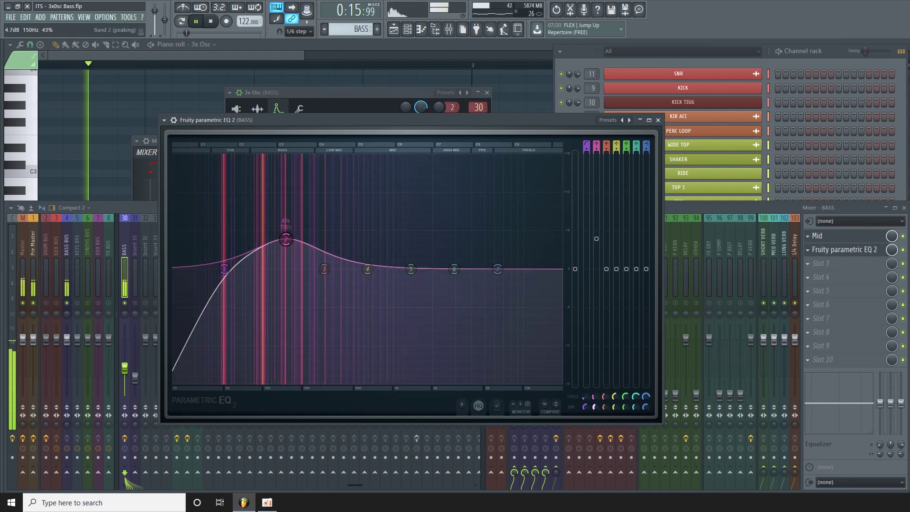
{"action": "scroll", "coordinate": [286, 240], "scroll_direction": "down", "scroll_amount": 3}
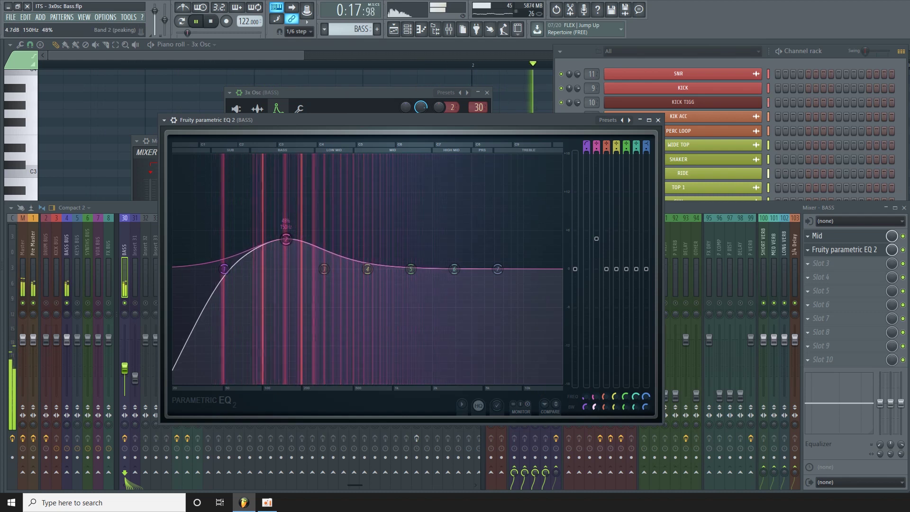
{"action": "scroll", "coordinate": [286, 239], "scroll_direction": "up", "scroll_amount": 1}
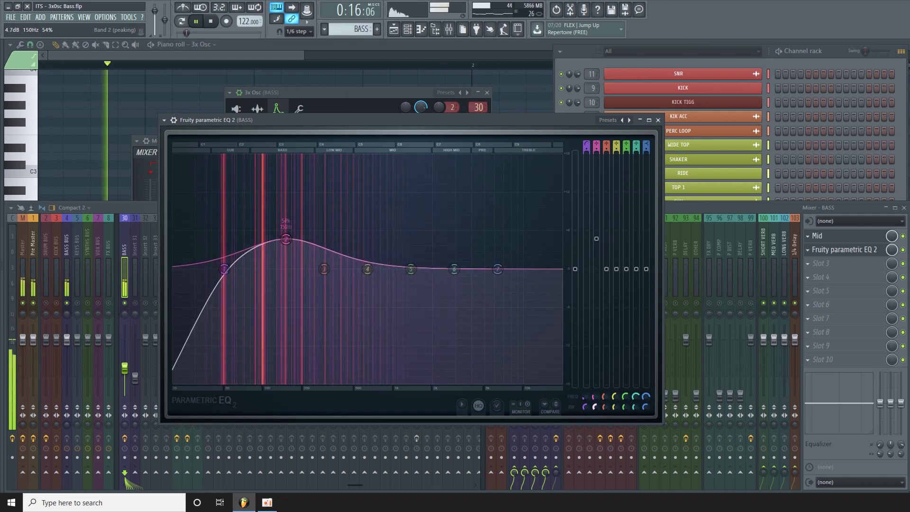
{"action": "scroll", "coordinate": [286, 239], "scroll_direction": "up", "scroll_amount": 1}
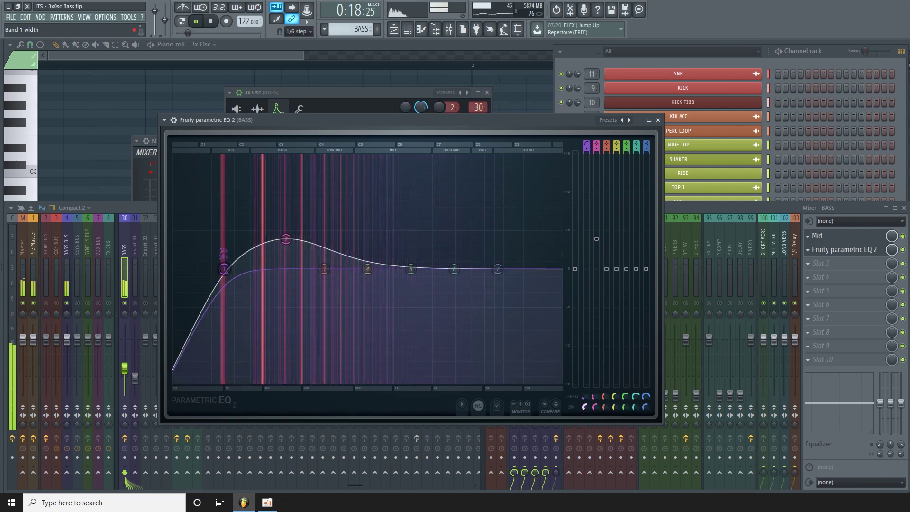
Readjust band 1's width and fine-tune band 2's gain to about 5.1 dB while auditioning the bass
{"action": "left_click", "coordinate": [584, 407]}
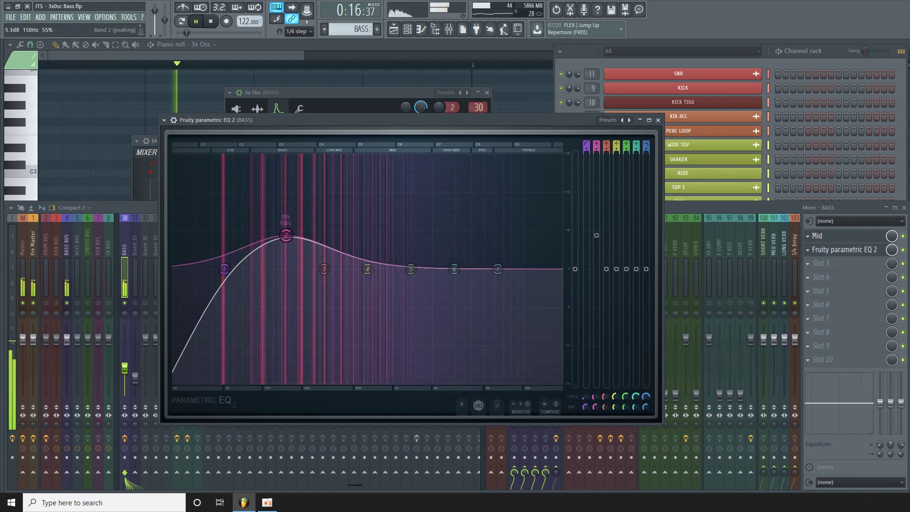
{"action": "mouse_move", "coordinate": [290, 247]}
{"action": "left_mouse_down"}
{"action": "mouse_move", "coordinate": [290, 264]}
{"action": "mouse_move", "coordinate": [286, 237]}
{"action": "left_mouse_up"}
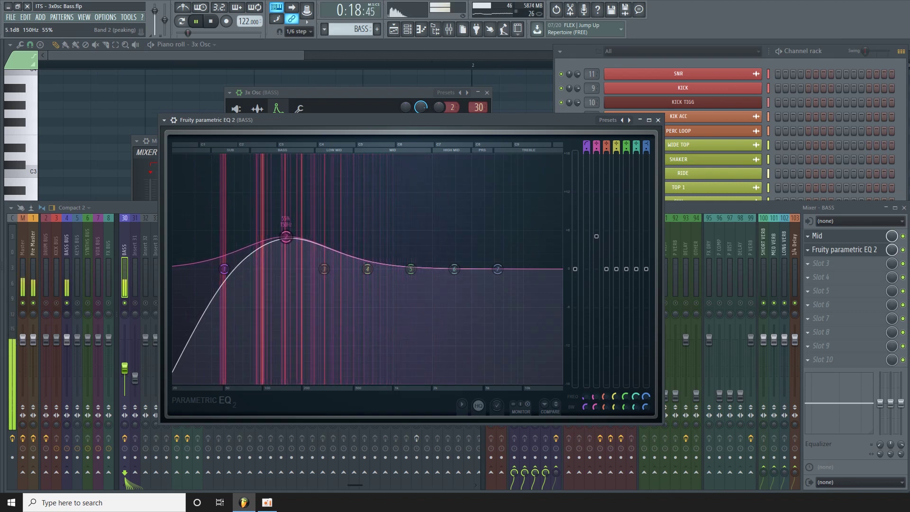
{"action": "key", "text": "space"}
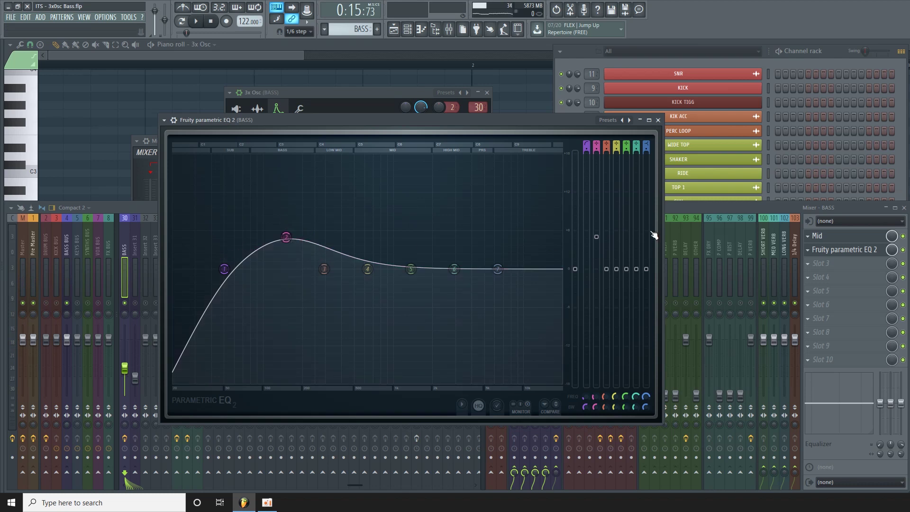
{"action": "left_click_drag", "start_coordinate": [605, 238], "coordinate": [605, 236]}
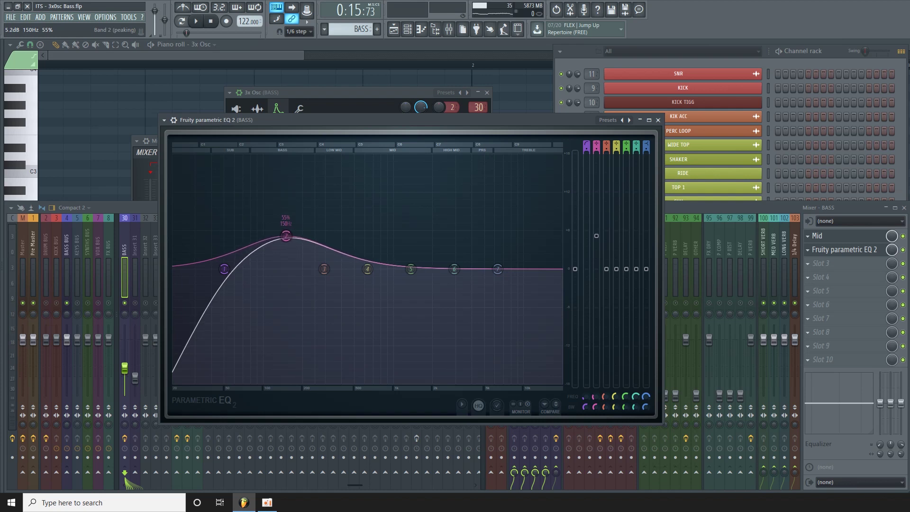
{"action": "key", "text": "space"}
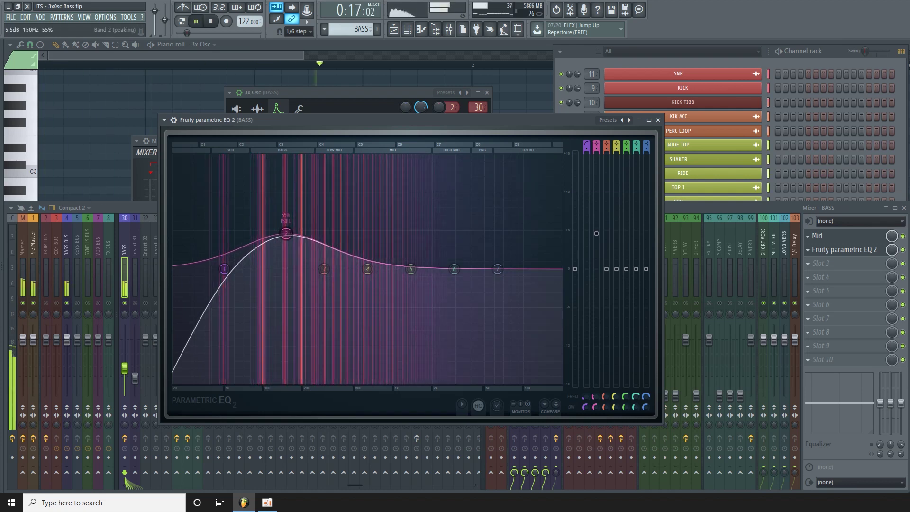
{"action": "mouse_move", "coordinate": [596, 234]}
{"action": "left_mouse_down"}
{"action": "mouse_move", "coordinate": [596, 224]}
{"action": "mouse_move", "coordinate": [595, 237]}
{"action": "left_mouse_up"}
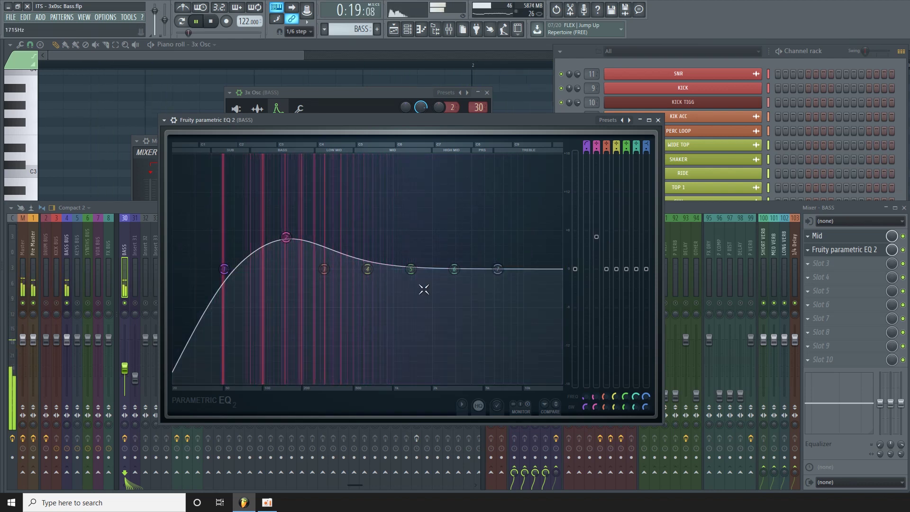
{"action": "key", "text": "space"}
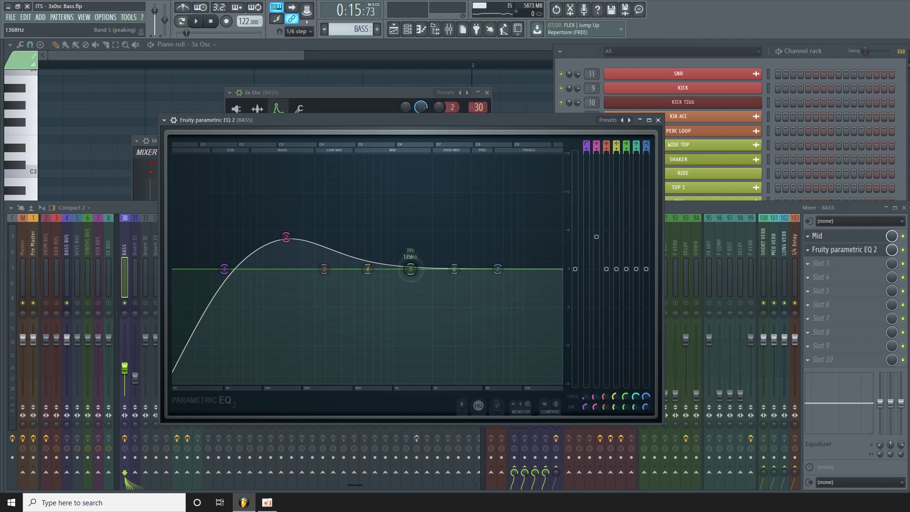
Cut EQ band 5 by about 5 dB in the mids and briefly audition the change
{"action": "left_click_drag", "start_coordinate": [410, 269], "coordinate": [420, 302]}
{"action": "key", "text": "space"}
{"action": "key", "text": "space"}
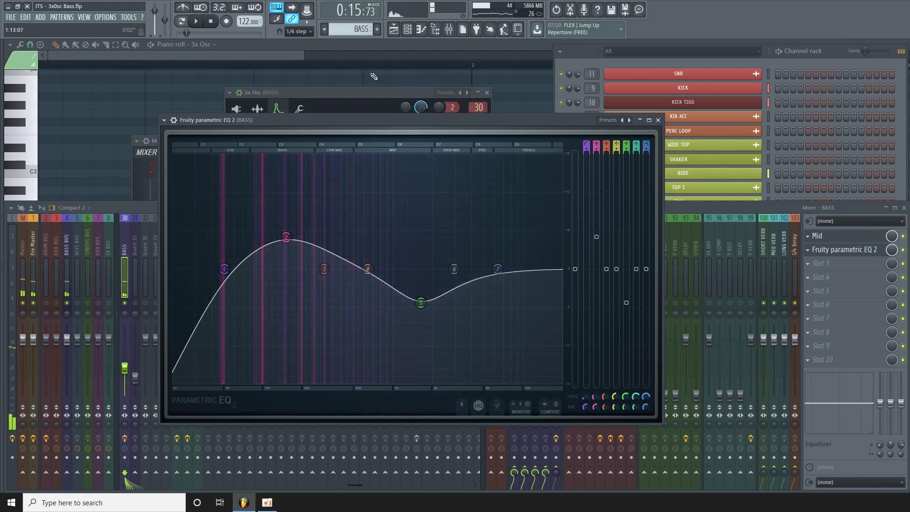
Bring up the 3x Osc window while the bass plays, move it aside, and close it to clear the EQ
{"action": "left_click", "coordinate": [378, 94]}
{"action": "key", "text": "space"}
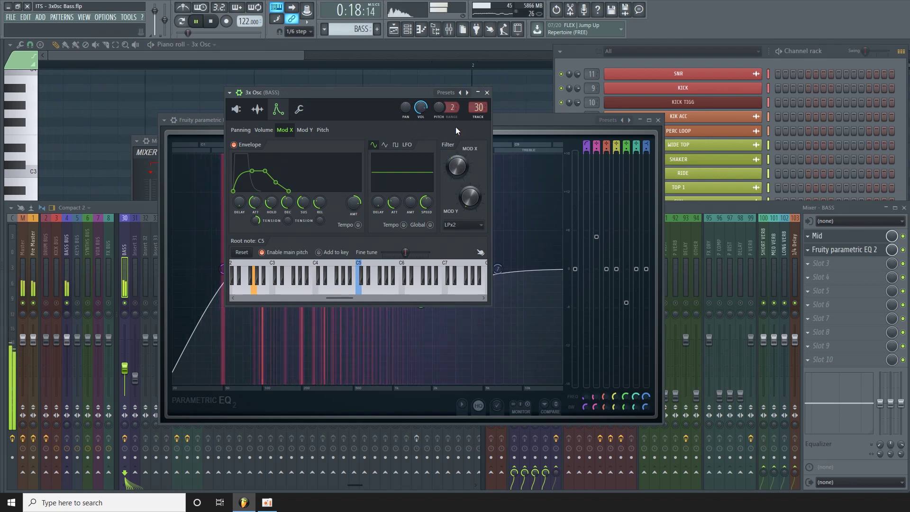
{"action": "left_click_drag", "start_coordinate": [414, 89], "coordinate": [299, 141]}
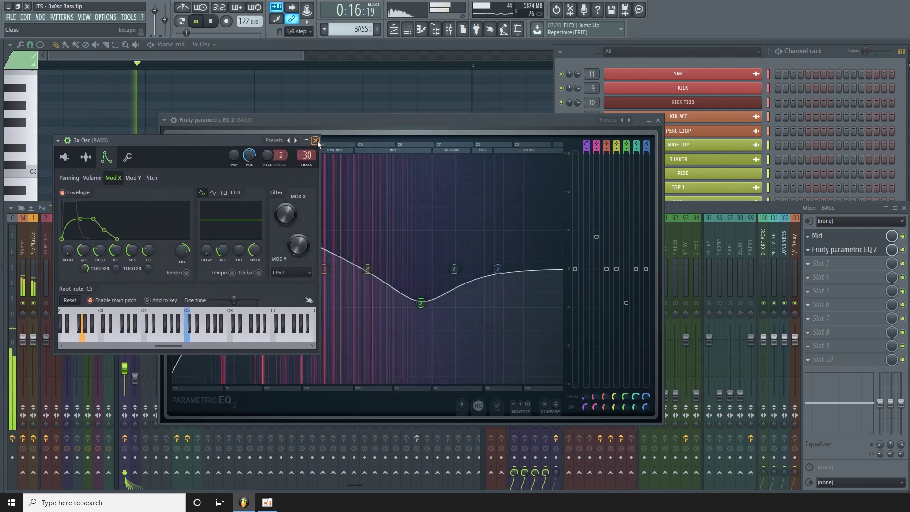
{"action": "left_click", "coordinate": [316, 141]}
Move EQ band 5 to 863 Hz, reduce its cut to -3.5 dB, and audition different widths, returning to 39%
{"action": "left_click_drag", "start_coordinate": [429, 310], "coordinate": [386, 304]}
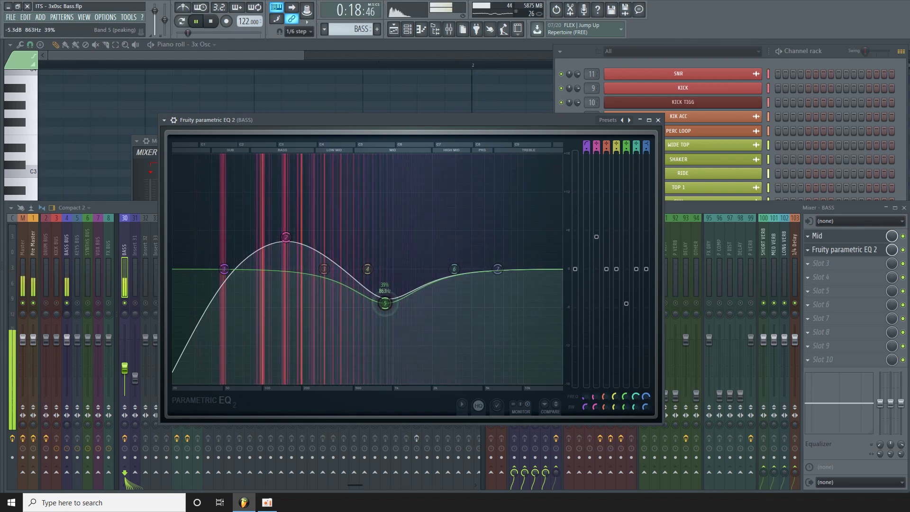
{"action": "mouse_move", "coordinate": [625, 303]}
{"action": "left_mouse_down"}
{"action": "mouse_move", "coordinate": [626, 318]}
{"action": "mouse_move", "coordinate": [626, 292]}
{"action": "left_mouse_up"}
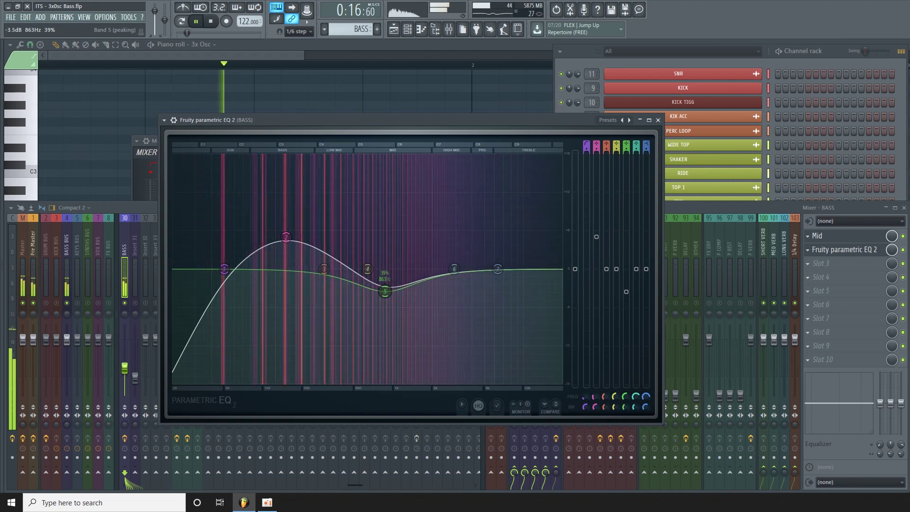
{"action": "scroll", "coordinate": [624, 407], "scroll_direction": "up", "scroll_amount": 2}
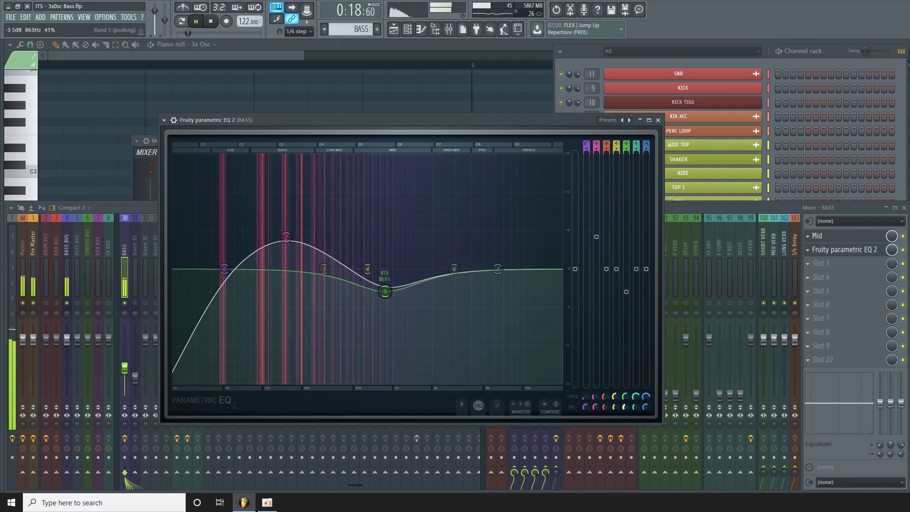
{"action": "scroll", "coordinate": [624, 406], "scroll_direction": "down", "scroll_amount": 5}
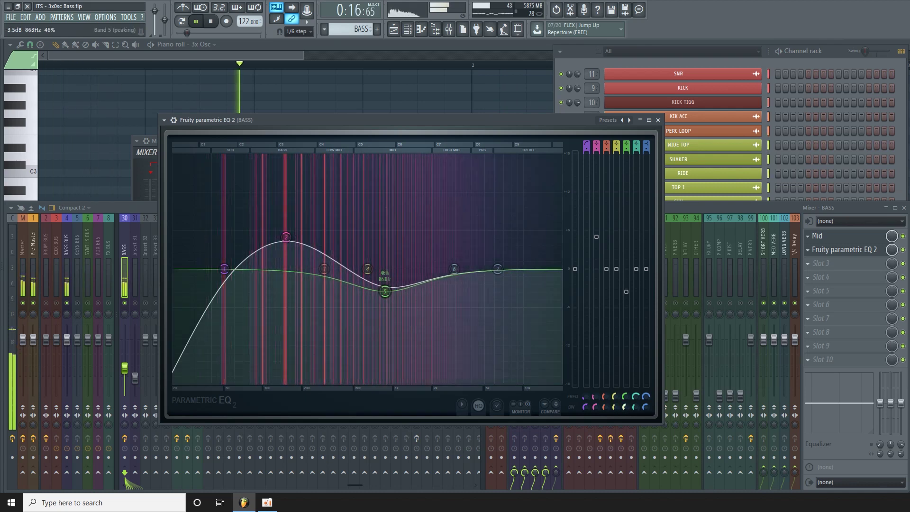
{"action": "scroll", "coordinate": [624, 406], "scroll_direction": "down", "scroll_amount": 1}
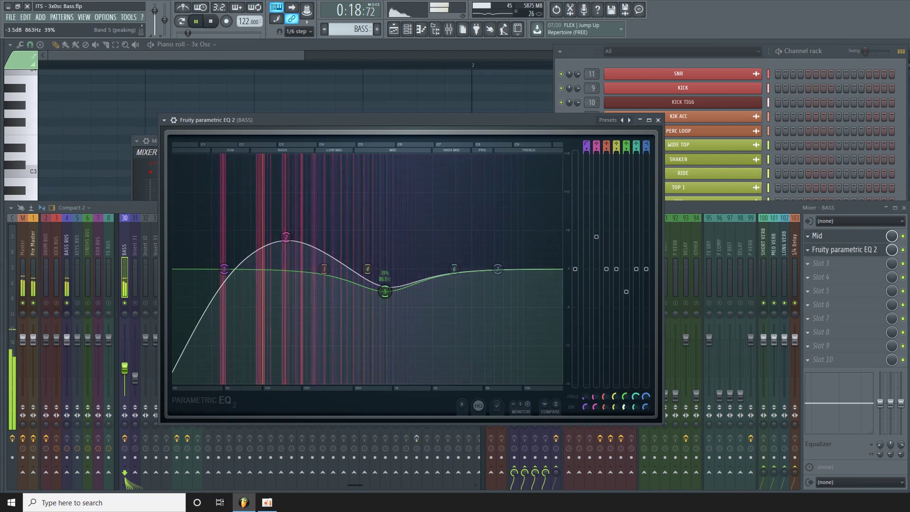
Compare the bass with the EQ bypassed and enabled, stop playback, and reposition the EQ window
{"action": "left_click", "coordinate": [903, 249]}
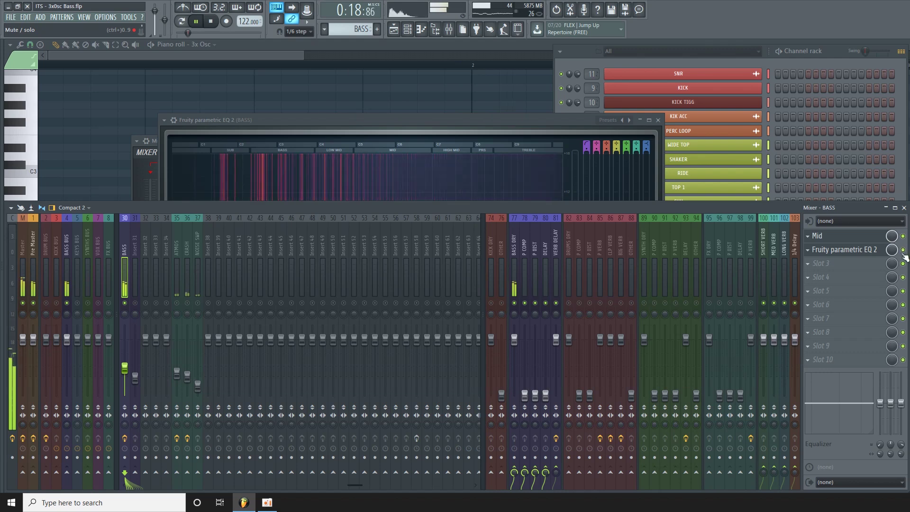
{"action": "left_click", "coordinate": [457, 123]}
{"action": "key", "text": "space"}
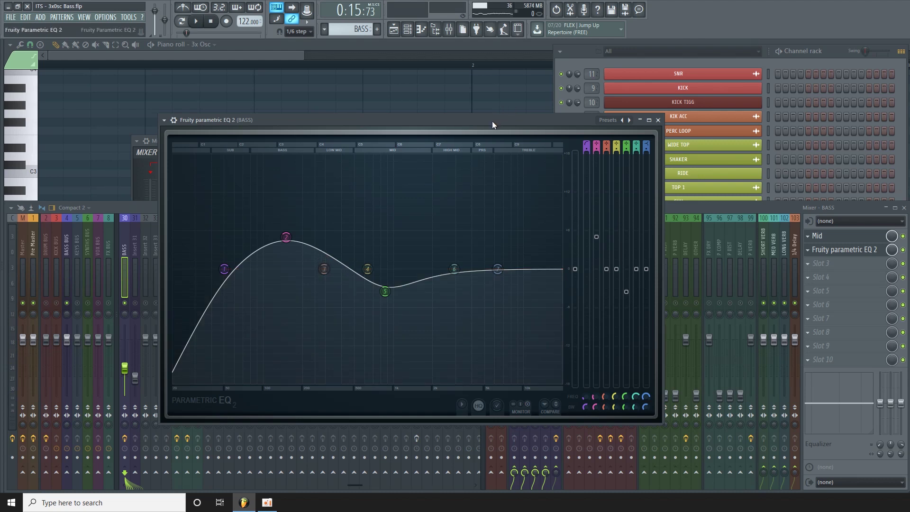
{"action": "left_click_drag", "start_coordinate": [497, 122], "coordinate": [479, 116]}
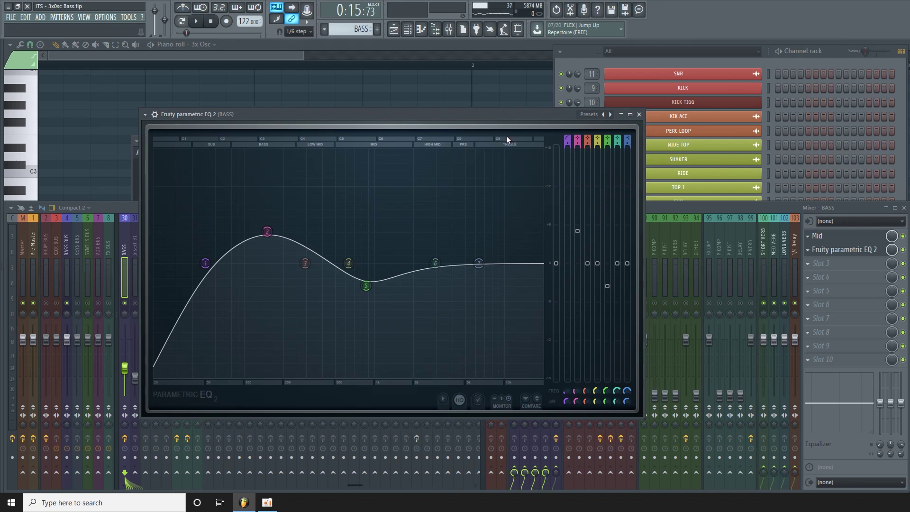
Audition a shallower cut on EQ band 5 while the bass plays, return it to its previous level, and stop playback
{"action": "key", "text": "space"}
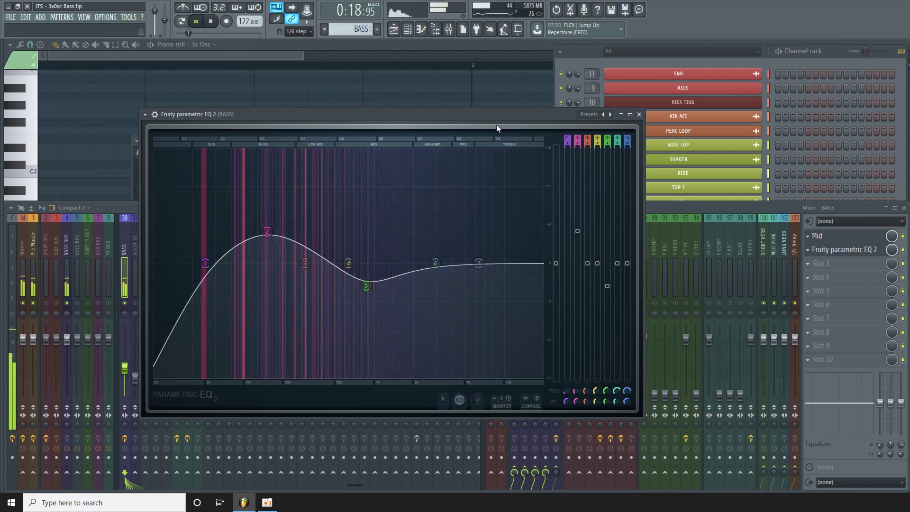
{"action": "mouse_move", "coordinate": [366, 285]}
{"action": "left_mouse_down"}
{"action": "mouse_move", "coordinate": [366, 230]}
{"action": "mouse_move", "coordinate": [366, 275]}
{"action": "left_mouse_up"}
{"action": "left_click_drag", "start_coordinate": [366, 279], "coordinate": [366, 285]}
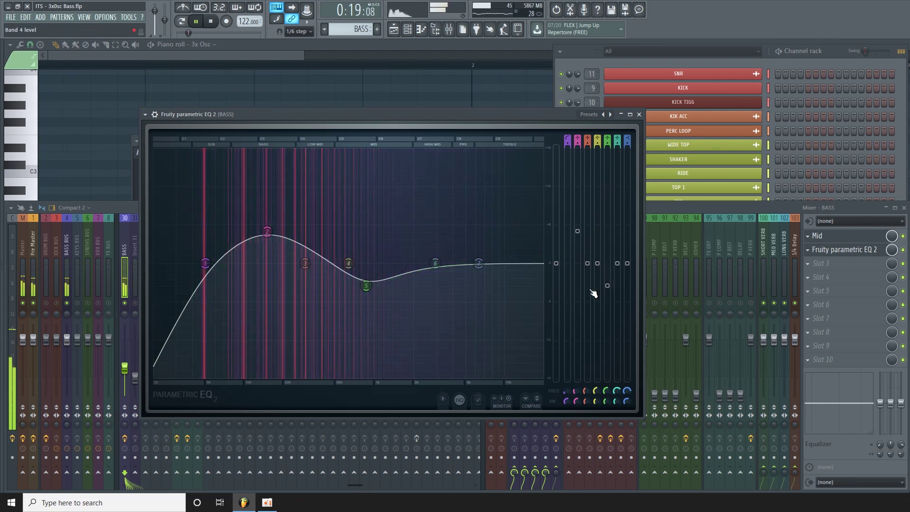
{"action": "key", "text": "space"}
Shrink the parametric EQ window, move it aside, and close it
{"action": "left_click_drag", "start_coordinate": [642, 416], "coordinate": [441, 272]}
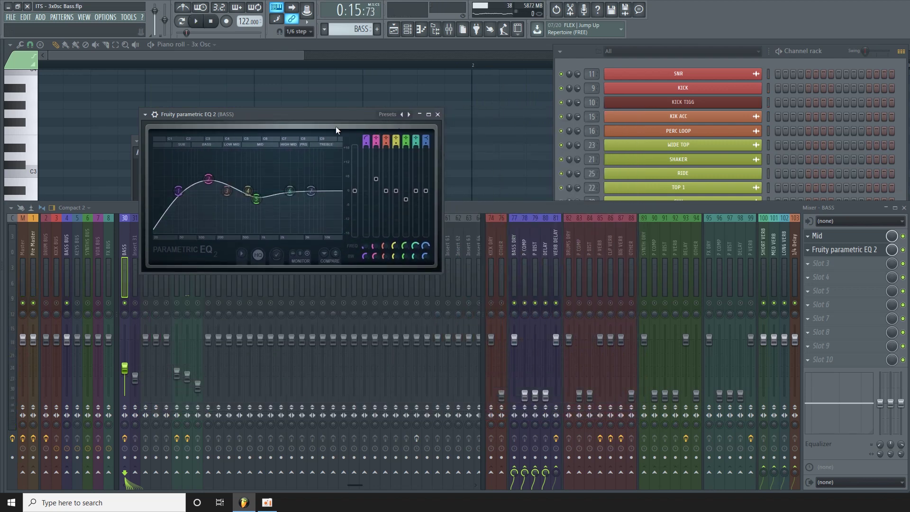
{"action": "left_click_drag", "start_coordinate": [335, 126], "coordinate": [369, 120]}
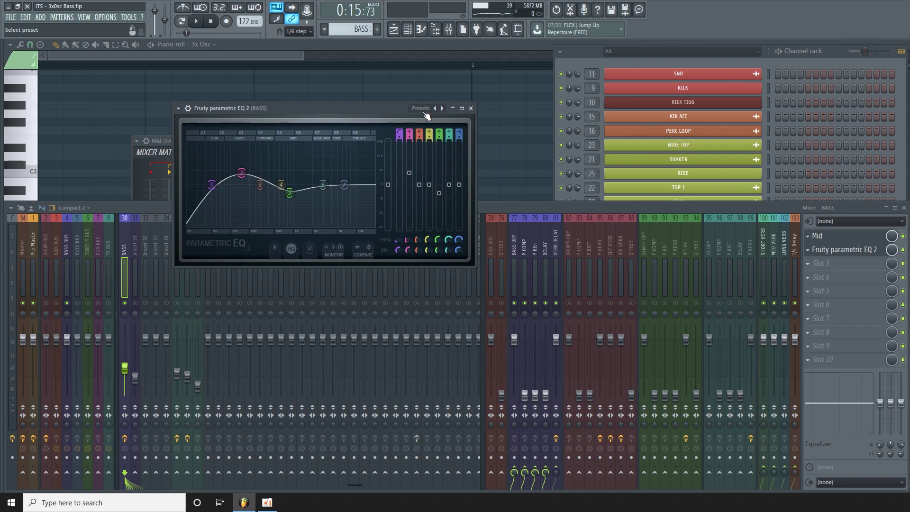
{"action": "left_click", "coordinate": [471, 108]}
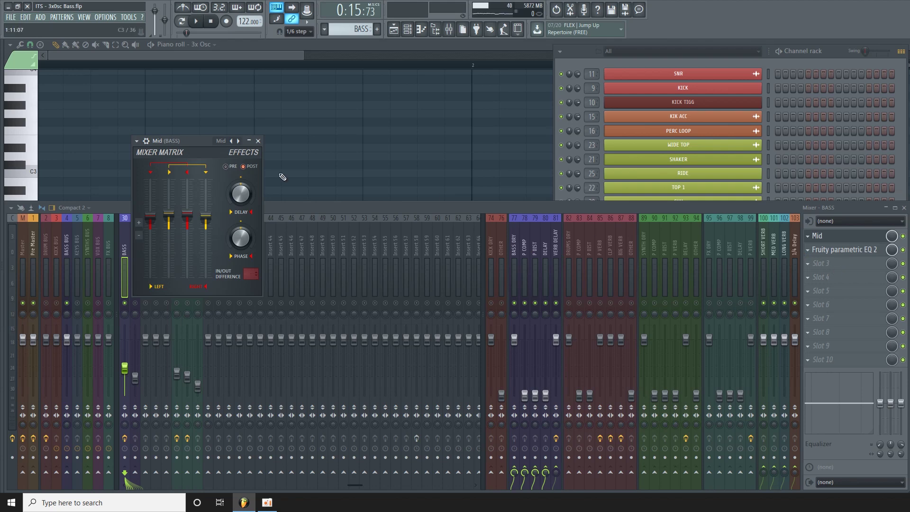
Clear the Mid plugin window from the workspace and bring the channel rack and mixer back up
{"action": "left_click", "coordinate": [186, 135]}
{"action": "right_click", "coordinate": [262, 131]}
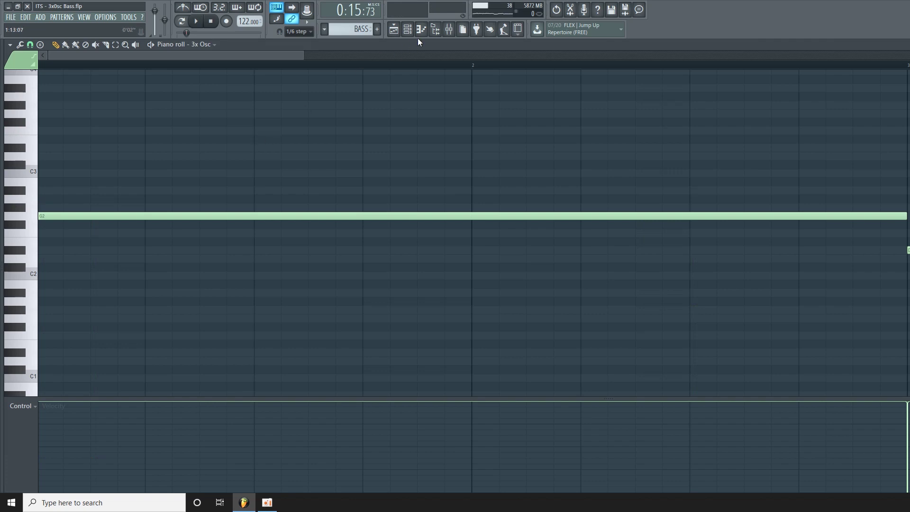
{"action": "left_click", "coordinate": [407, 29]}
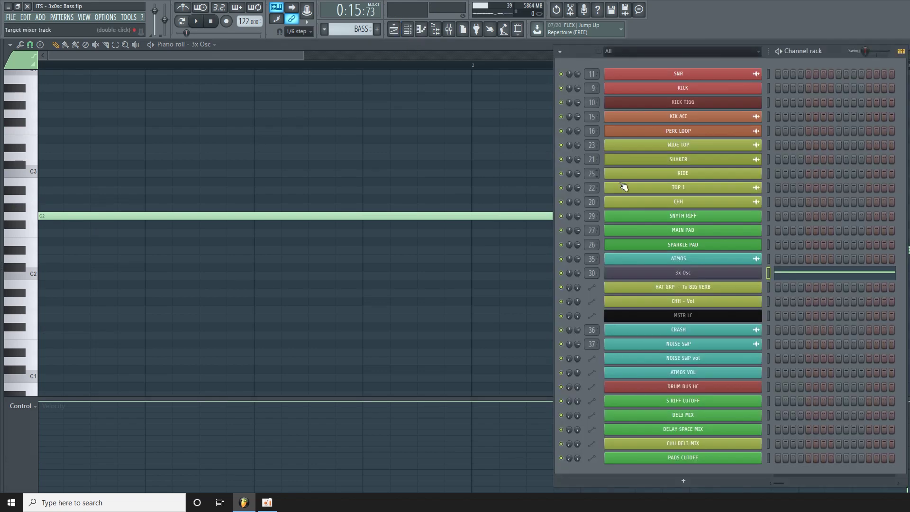
{"action": "left_click", "coordinate": [450, 31]}
Add Fruity Delay 3 to slot 3 of the BASS mixer track, set its delay model to Off, and reposition its window
{"action": "left_click", "coordinate": [834, 263]}
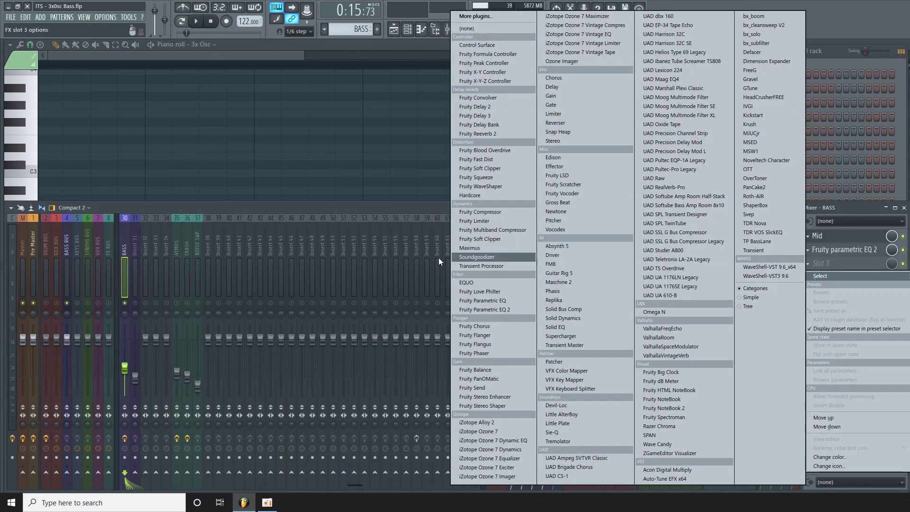
{"action": "left_click", "coordinate": [493, 117]}
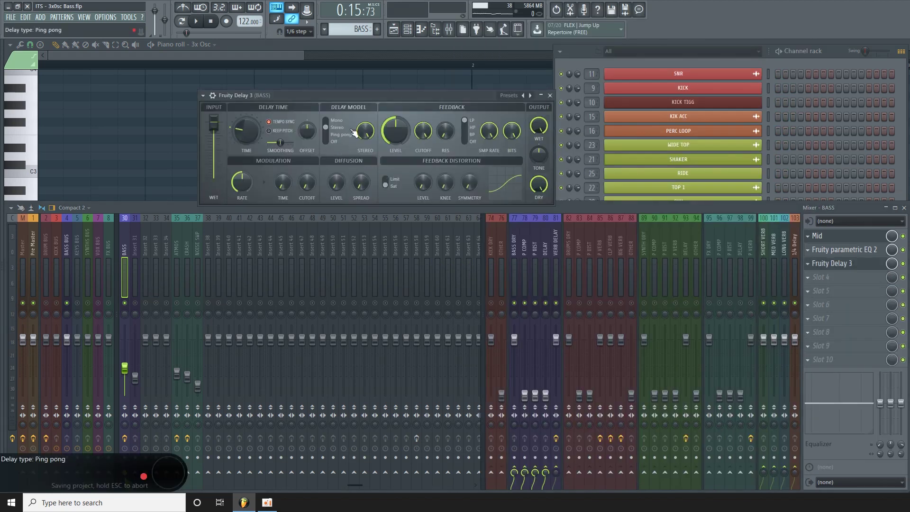
{"action": "left_click_drag", "start_coordinate": [392, 99], "coordinate": [341, 153]}
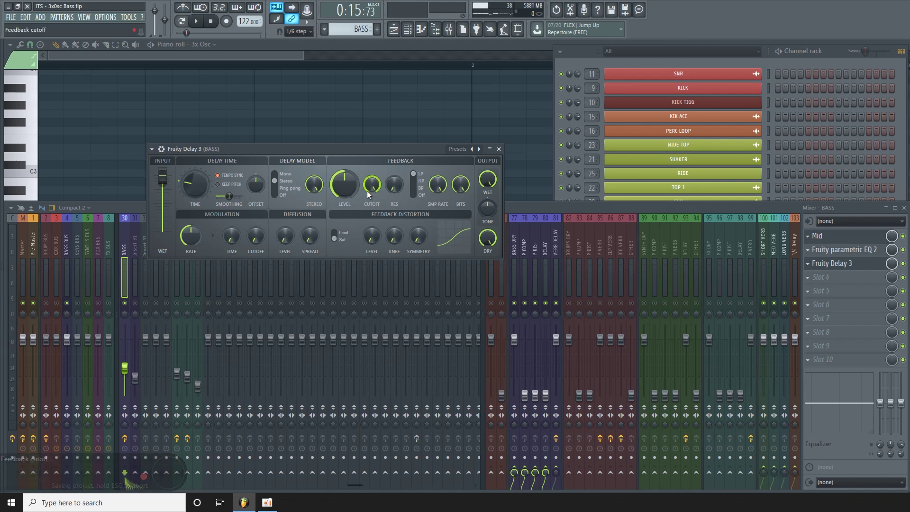
{"action": "left_click", "coordinate": [283, 194]}
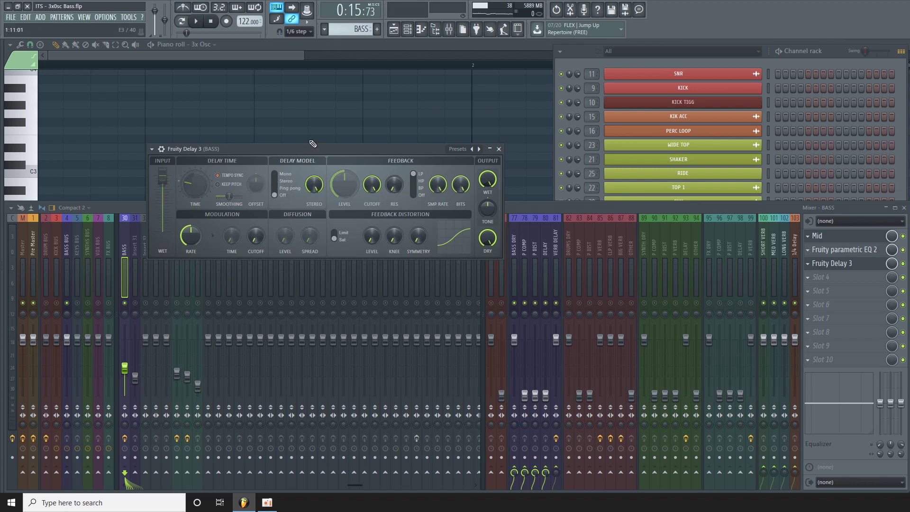
{"action": "left_click_drag", "start_coordinate": [352, 154], "coordinate": [313, 134]}
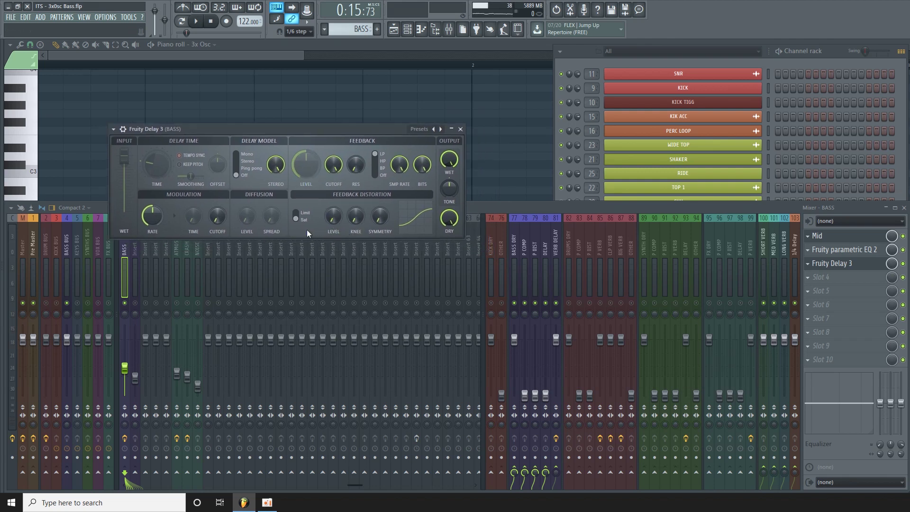
Audition the bass through Fruity Delay 3 and lower the output wet level to about 52%
{"action": "key", "text": "space"}
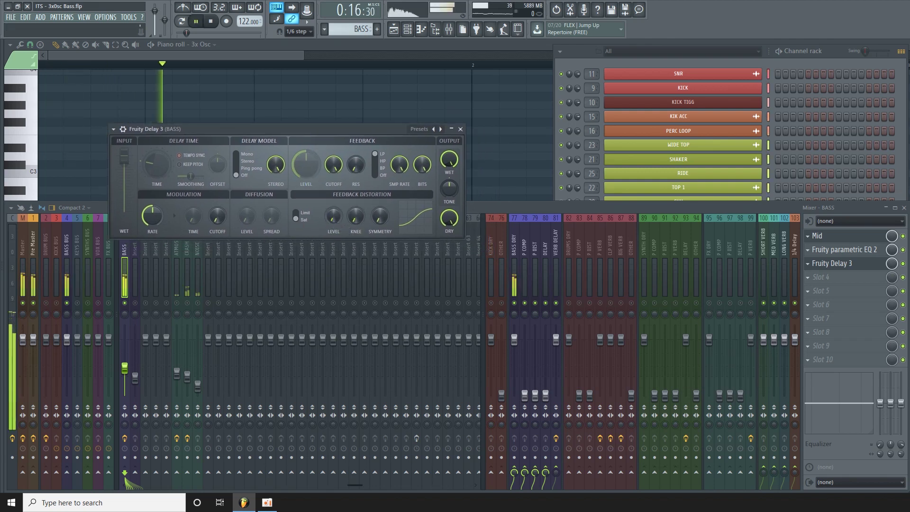
{"action": "key", "text": "space"}
{"action": "left_click_drag", "start_coordinate": [449, 159], "coordinate": [449, 166]}
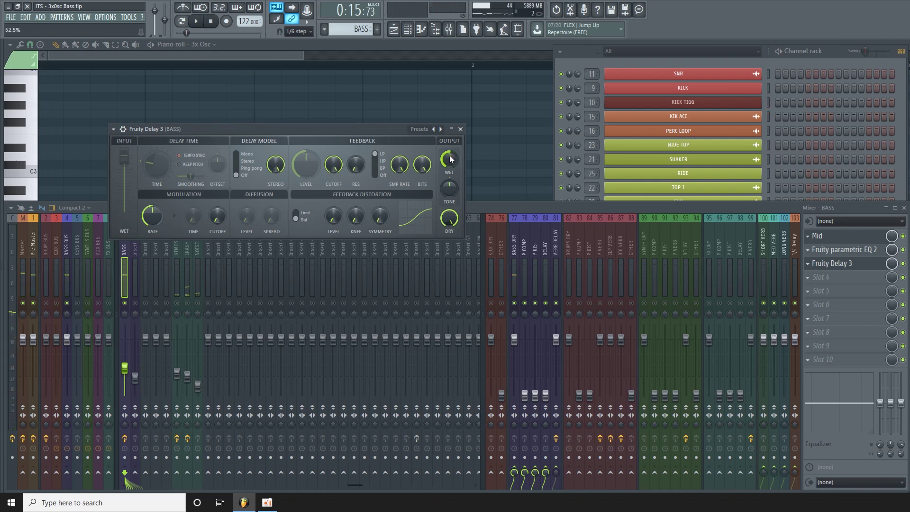
{"action": "key", "text": "space"}
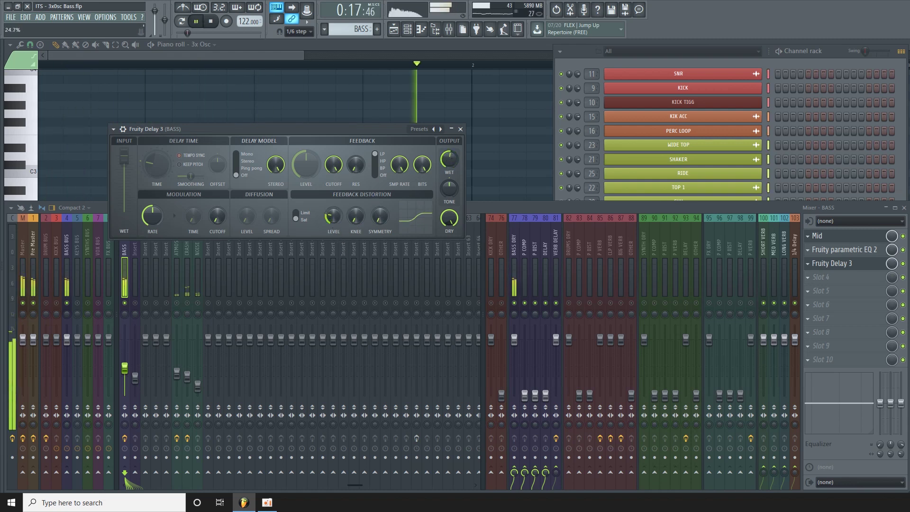
Try the feedback distortion level at about 98% with more wet signal, then bring both back down and stop playback
{"action": "left_click_drag", "start_coordinate": [333, 216], "coordinate": [333, 196]}
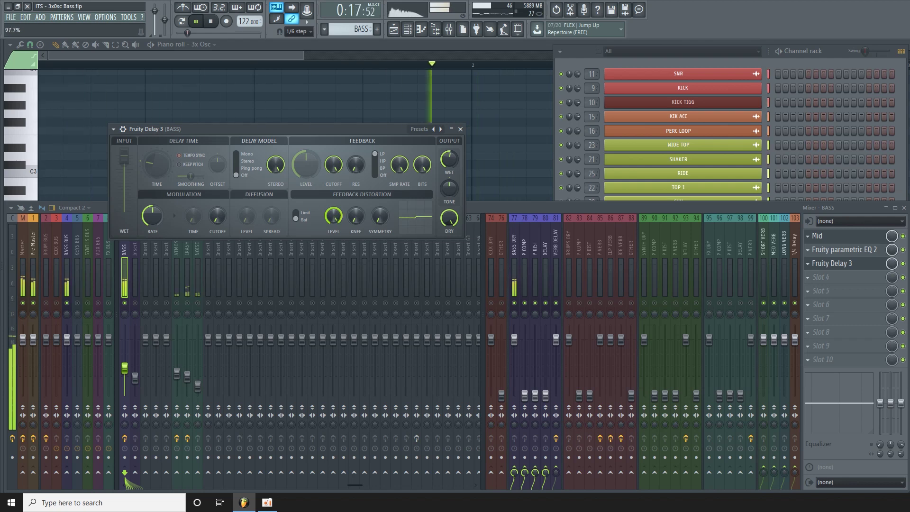
{"action": "left_click_drag", "start_coordinate": [449, 159], "coordinate": [448, 150]}
{"action": "left_click_drag", "start_coordinate": [333, 216], "coordinate": [333, 232]}
{"action": "key", "text": "space"}
{"action": "left_click_drag", "start_coordinate": [449, 159], "coordinate": [449, 166]}
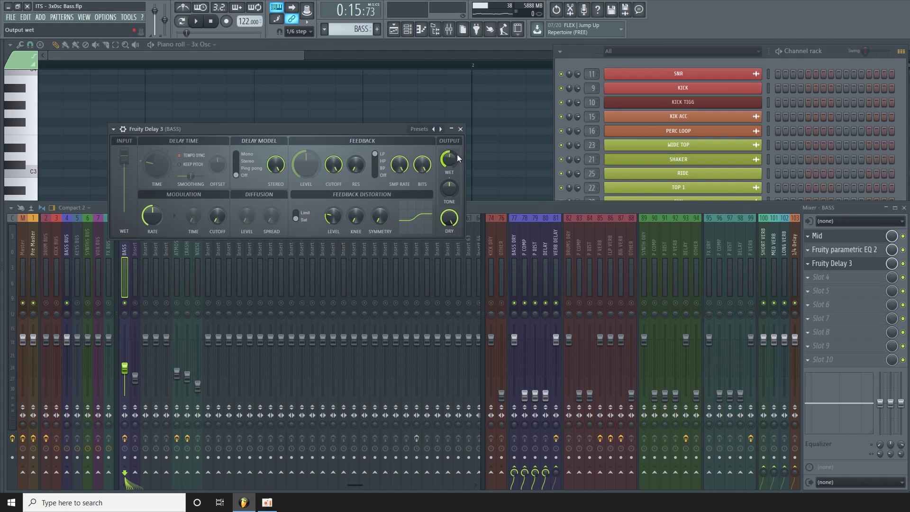
Lower the delay's output wet level further while the bass plays, then stop playback
{"action": "key", "text": "space"}
{"action": "left_click_drag", "start_coordinate": [456, 155], "coordinate": [457, 176]}
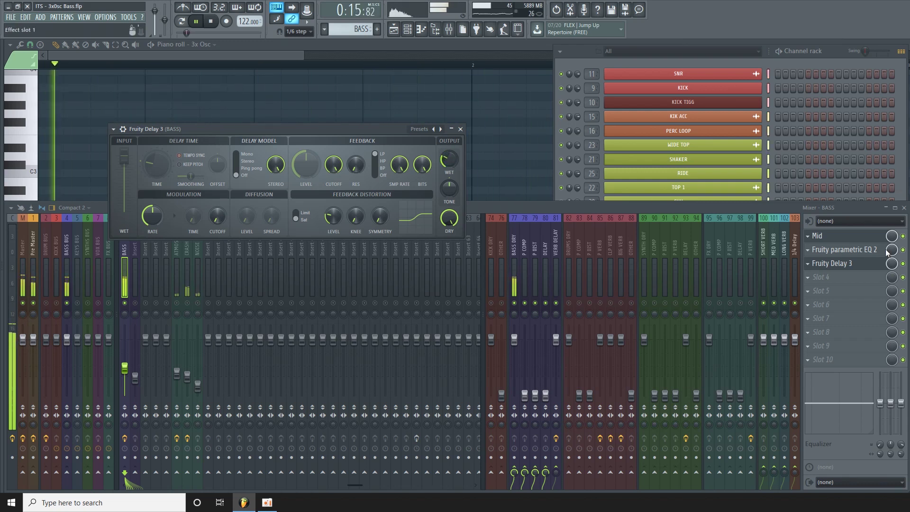
{"action": "key", "text": "space"}
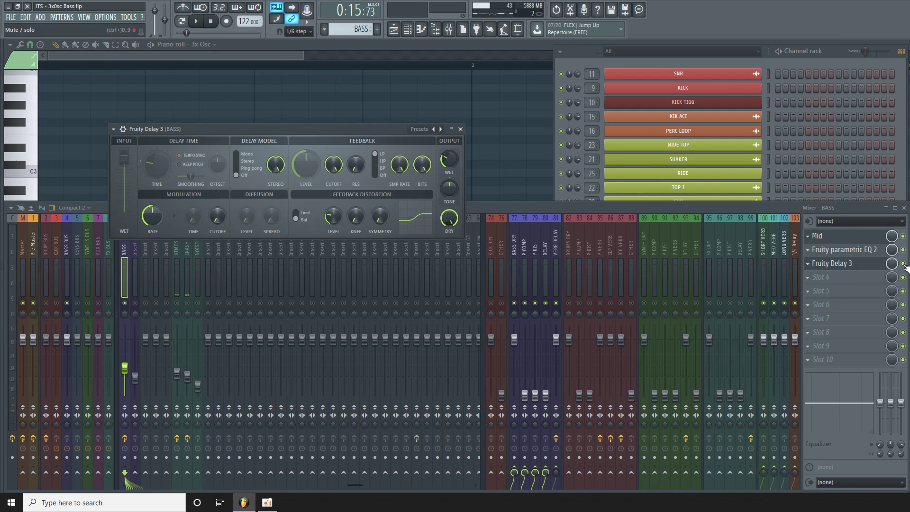
Compare the bass with Fruity Delay 3 bypassed and enabled, leaving it enabled with playback stopped
{"action": "left_click", "coordinate": [902, 263]}
{"action": "key", "text": "space"}
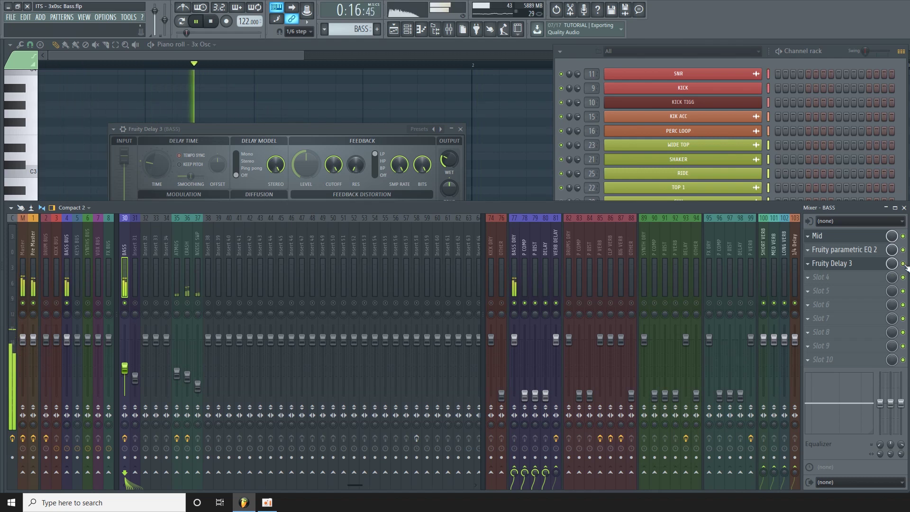
{"action": "key", "text": "space"}
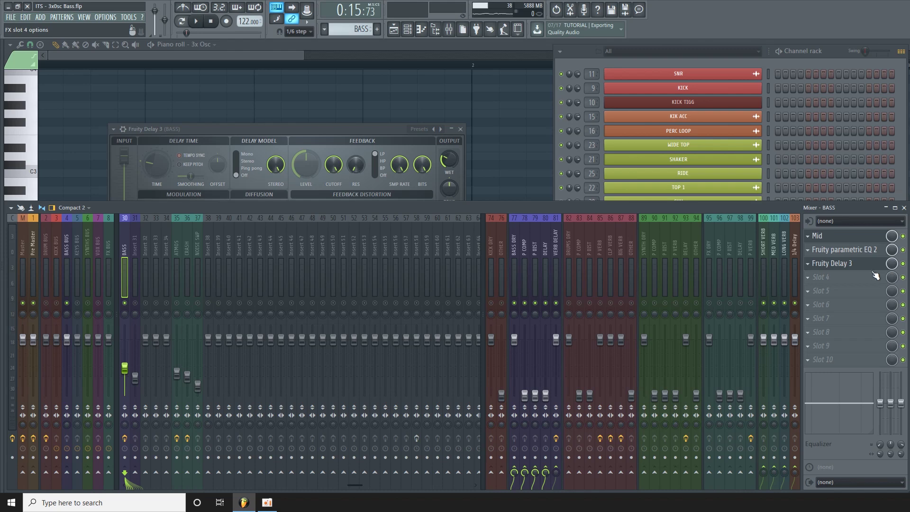
Add Fruity Parametric EQ 2 to slot 4 of the BASS track, then enlarge and reposition its window
{"action": "left_click", "coordinate": [842, 279]}
{"action": "left_click", "coordinate": [502, 307]}
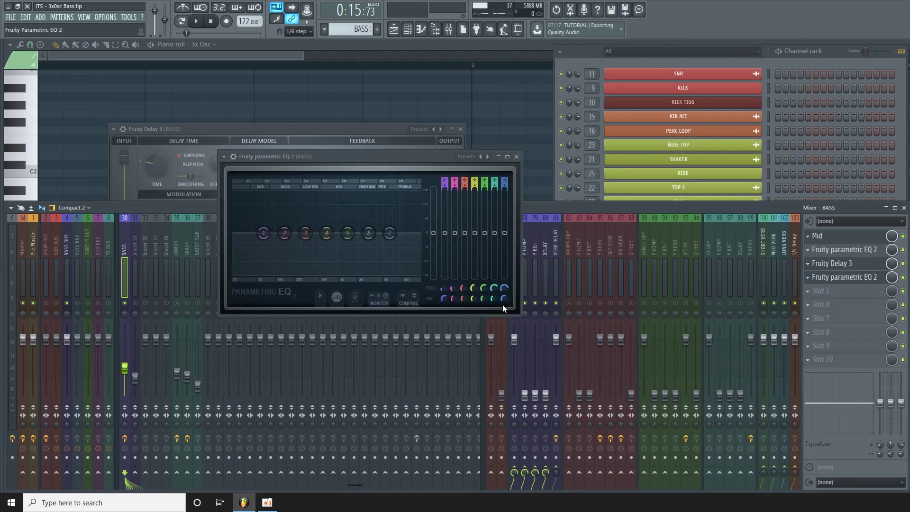
{"action": "left_click_drag", "start_coordinate": [384, 158], "coordinate": [379, 59]}
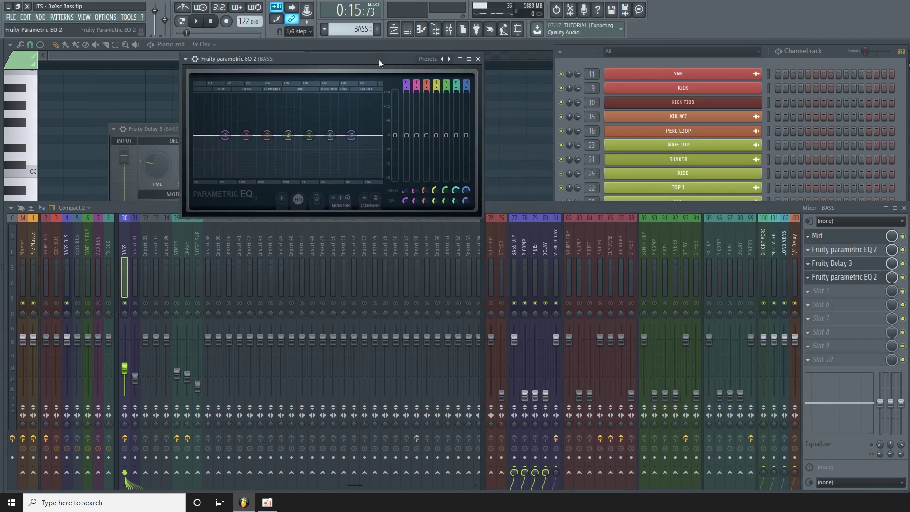
{"action": "left_click_drag", "start_coordinate": [480, 217], "coordinate": [683, 400]}
{"action": "left_click_drag", "start_coordinate": [484, 61], "coordinate": [485, 82]}
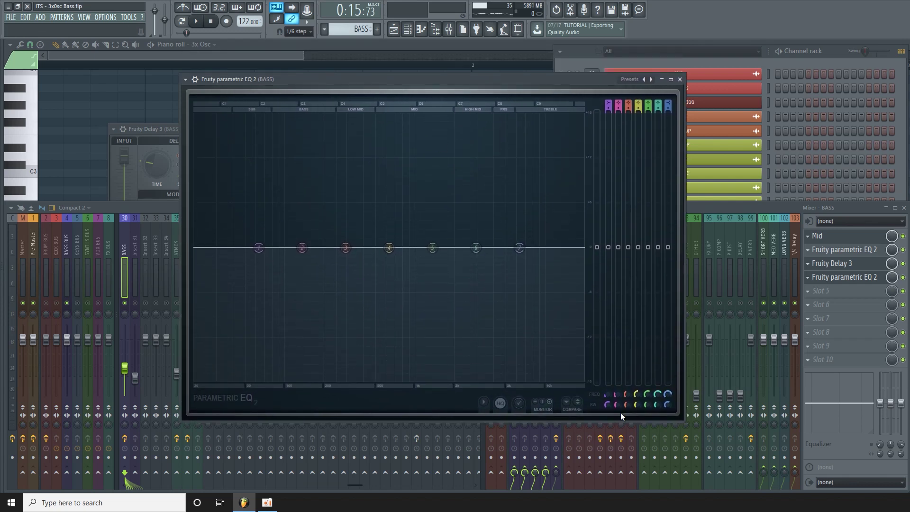
Set EQ band 1 to a 1.0 dB low-shelf boost at 300 Hz with 100% width, fine-tuning it while the bass plays
{"action": "left_click_drag", "start_coordinate": [607, 400], "coordinate": [625, 351]}
{"action": "left_click_drag", "start_coordinate": [597, 247], "coordinate": [612, 242]}
{"action": "right_click", "coordinate": [600, 250]}
{"action": "left_click", "coordinate": [609, 251]}
{"action": "left_click_drag", "start_coordinate": [607, 404], "coordinate": [606, 397]}
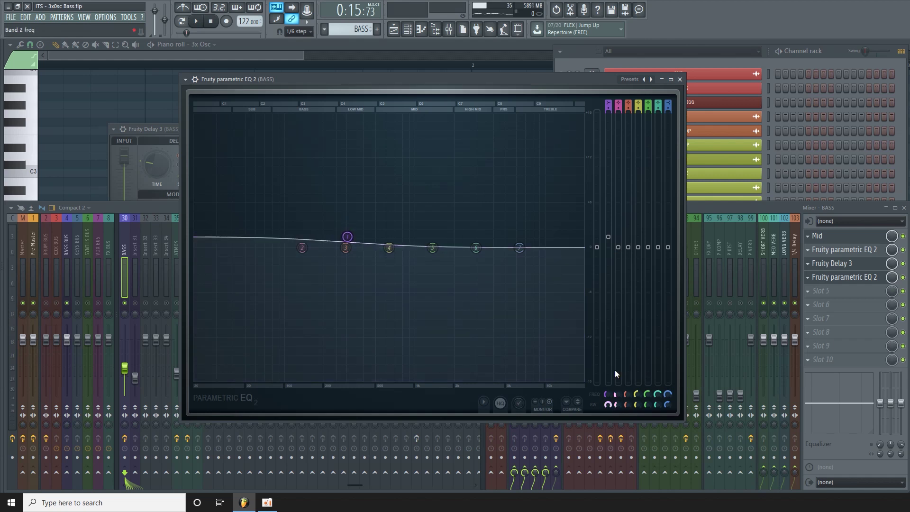
{"action": "left_click_drag", "start_coordinate": [608, 233], "coordinate": [607, 238]}
{"action": "key", "text": "space"}
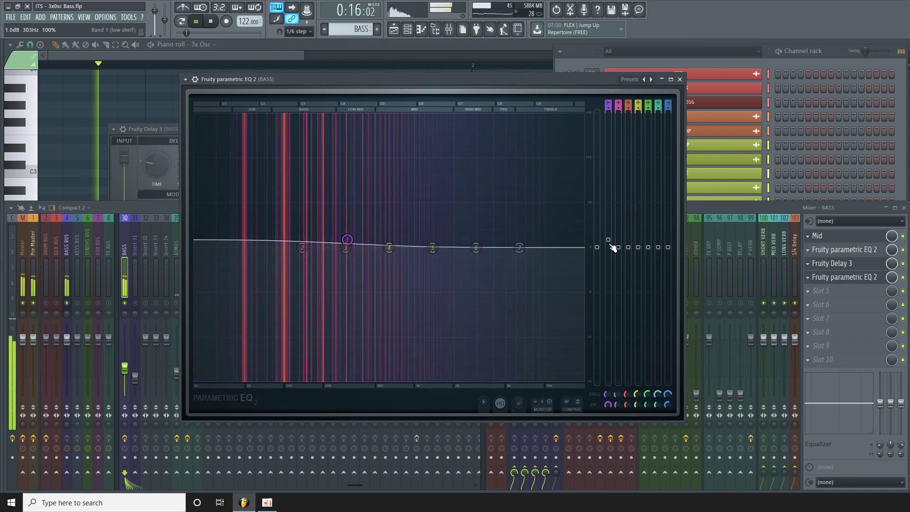
{"action": "left_click_drag", "start_coordinate": [606, 393], "coordinate": [606, 393]}
{"action": "mouse_move", "coordinate": [608, 239]}
{"action": "left_mouse_down"}
{"action": "mouse_move", "coordinate": [608, 194]}
{"action": "mouse_move", "coordinate": [608, 236]}
{"action": "left_mouse_up"}
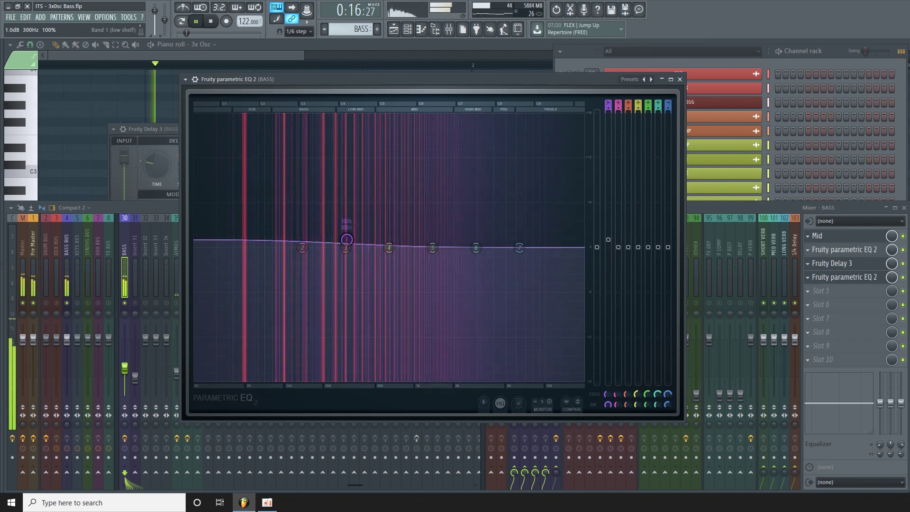
Compare the playing bass with the delay bypassed and enabled, bring the EQ window back to the front, and stop playback
{"action": "left_click", "coordinate": [903, 266]}
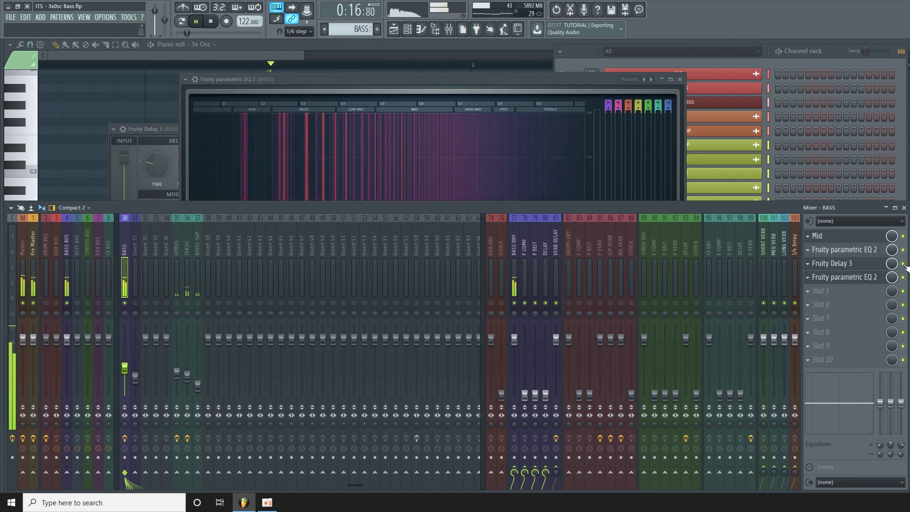
{"action": "double_click", "coordinate": [520, 81]}
{"action": "key", "text": "space"}
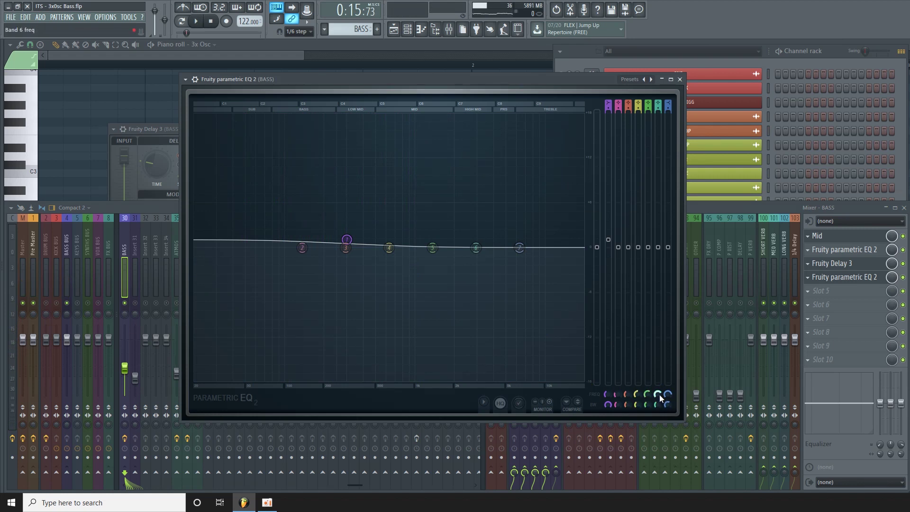
Move EQ band 7's high shelf to 1528 Hz, widen it, and cut it by 1.5 dB
{"action": "scroll", "coordinate": [661, 397], "scroll_direction": "down", "scroll_amount": 8}
{"action": "left_click_drag", "start_coordinate": [668, 250], "coordinate": [667, 258]}
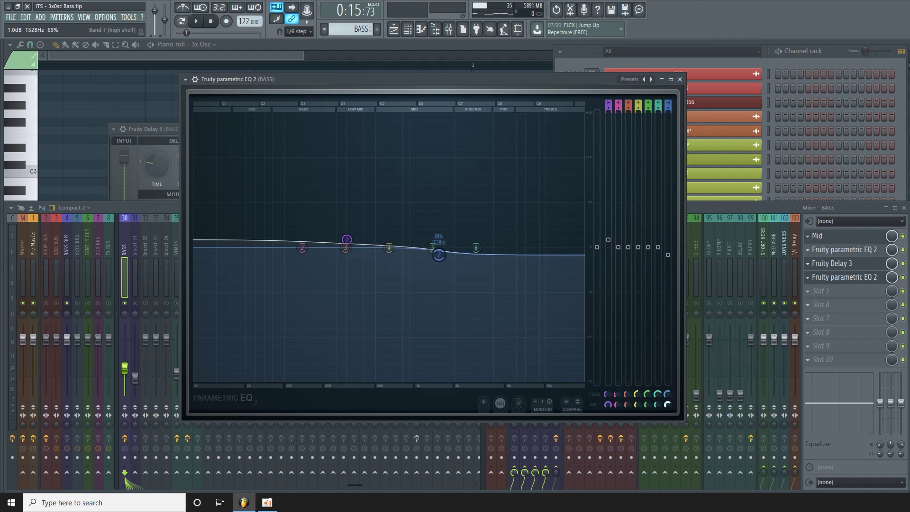
{"action": "left_click_drag", "start_coordinate": [667, 405], "coordinate": [663, 361]}
{"action": "left_click_drag", "start_coordinate": [669, 258], "coordinate": [661, 384]}
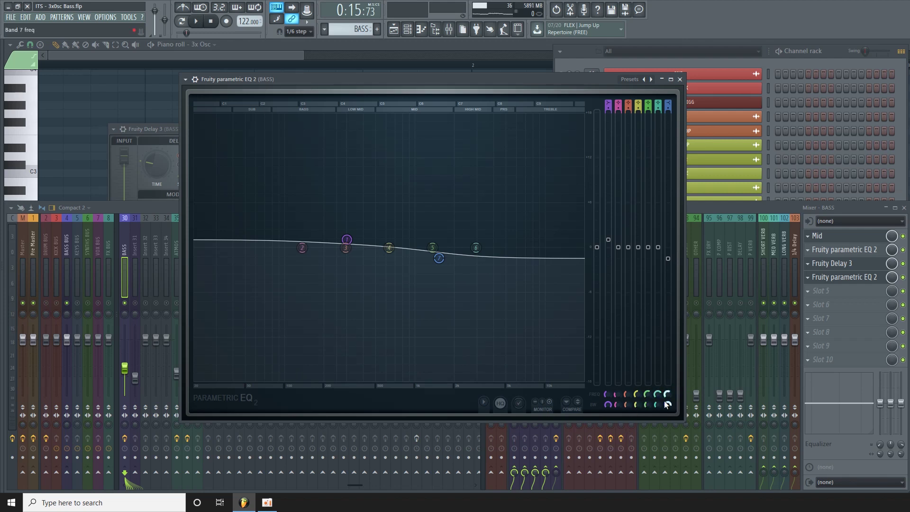
Lower band 7's shelf to 795 Hz during playback, deepen its cut to about 5 dB, and shrink the EQ window
{"action": "key", "text": "space"}
{"action": "left_click_drag", "start_coordinate": [666, 403], "coordinate": [666, 418]}
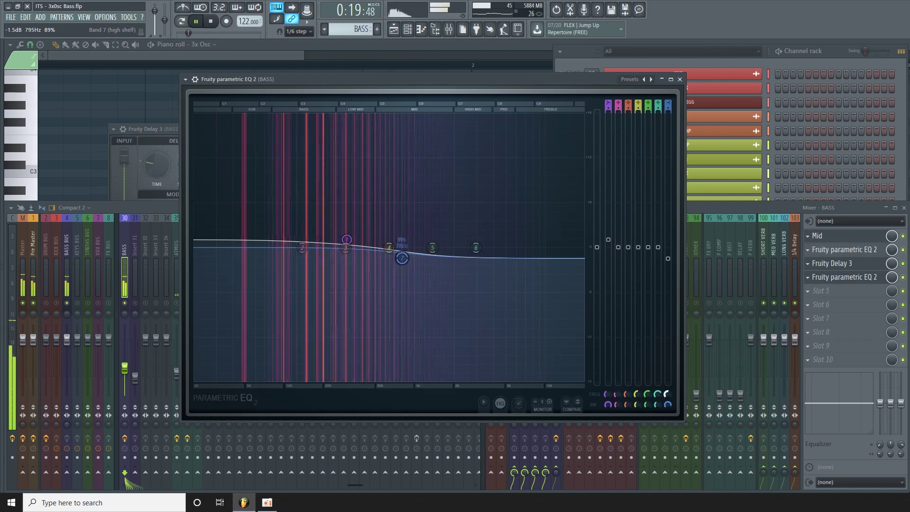
{"action": "left_click_drag", "start_coordinate": [402, 258], "coordinate": [402, 258]}
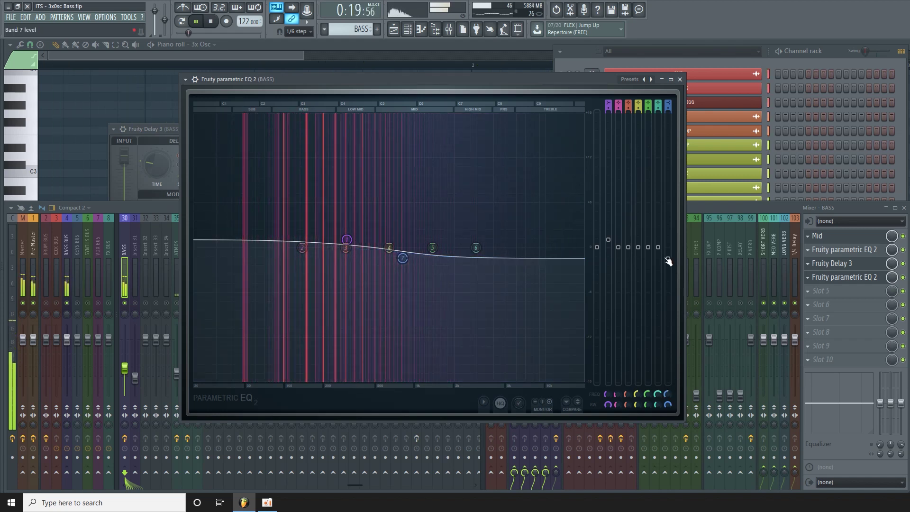
{"action": "left_click_drag", "start_coordinate": [668, 261], "coordinate": [668, 285]}
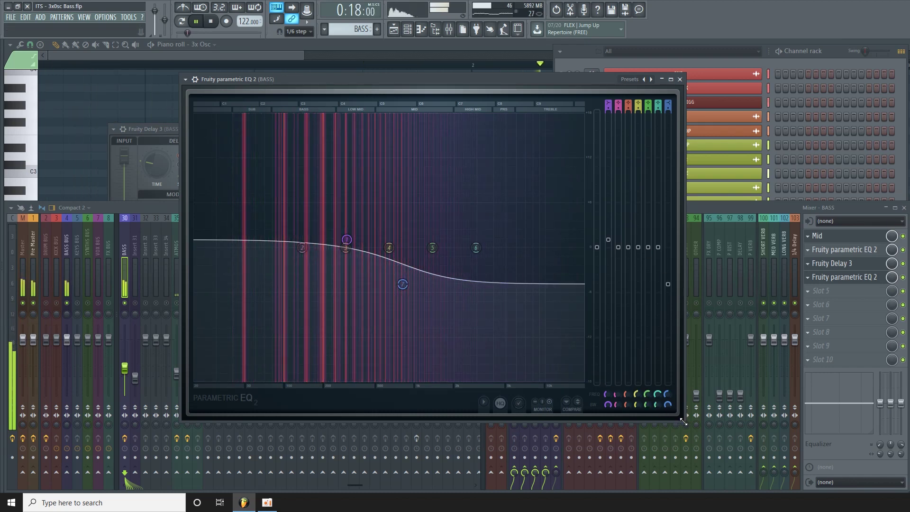
{"action": "left_click_drag", "start_coordinate": [684, 421], "coordinate": [447, 217]}
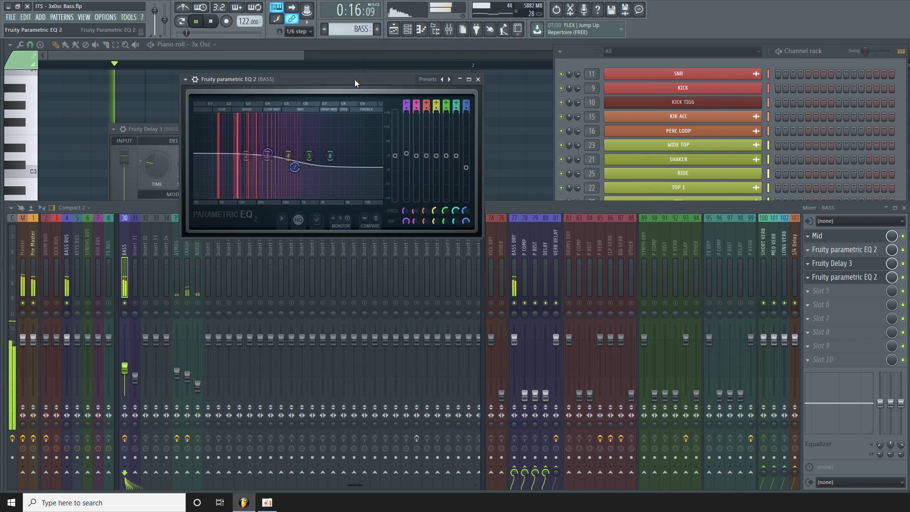
Compare the playing bass with the post-distortion EQ bypassed and enabled, stop playback, and close the EQ window
{"action": "left_click_drag", "start_coordinate": [354, 78], "coordinate": [413, 105]}
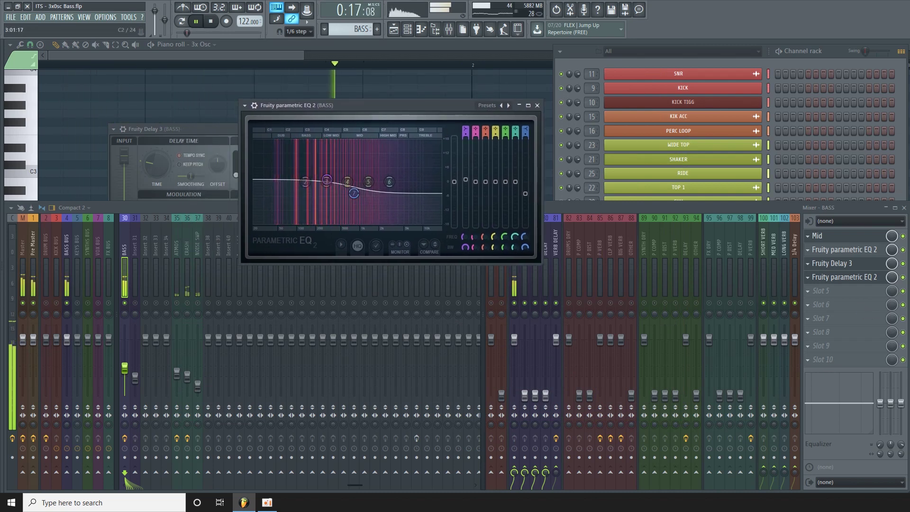
{"action": "left_click", "coordinate": [903, 277]}
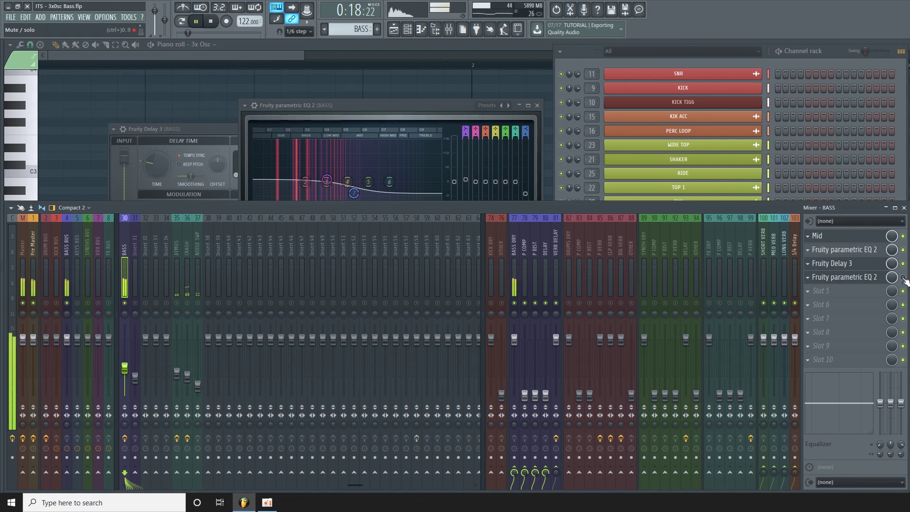
{"action": "left_click", "coordinate": [902, 277]}
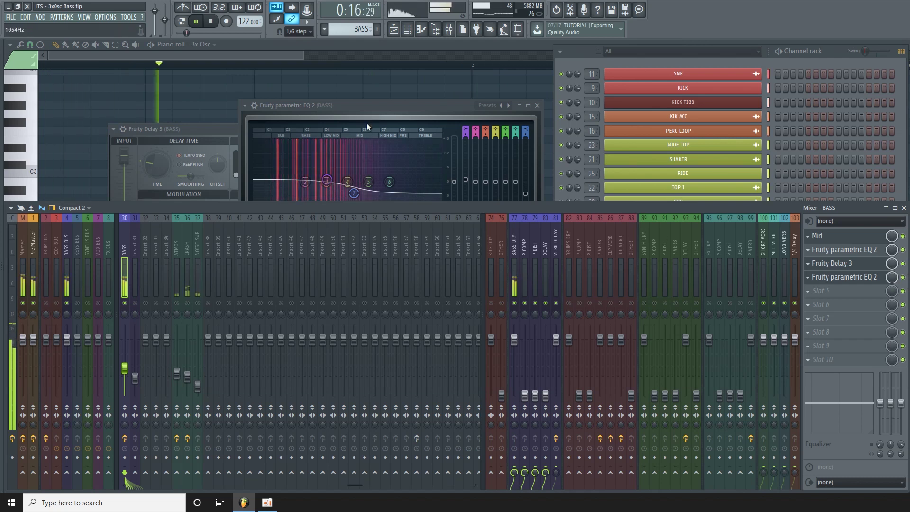
{"action": "left_click_drag", "start_coordinate": [387, 108], "coordinate": [366, 111]}
{"action": "key", "text": "space"}
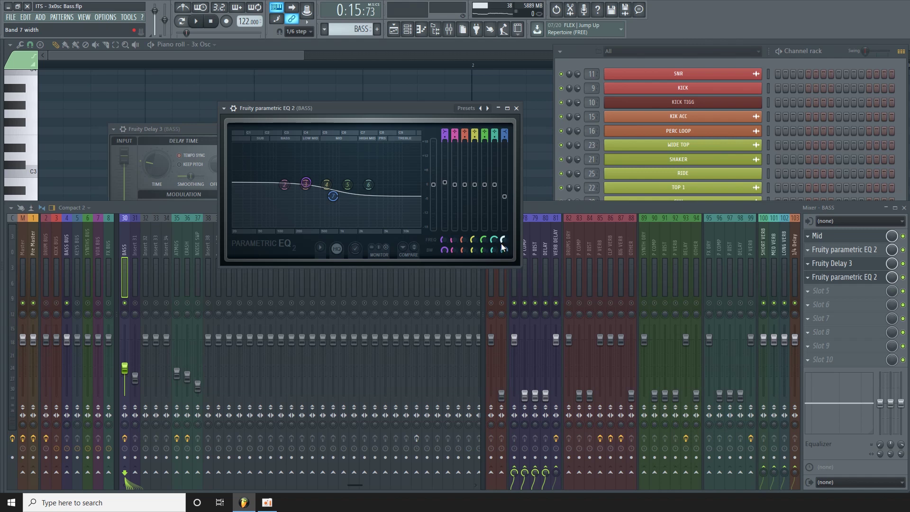
{"action": "left_click", "coordinate": [516, 109]}
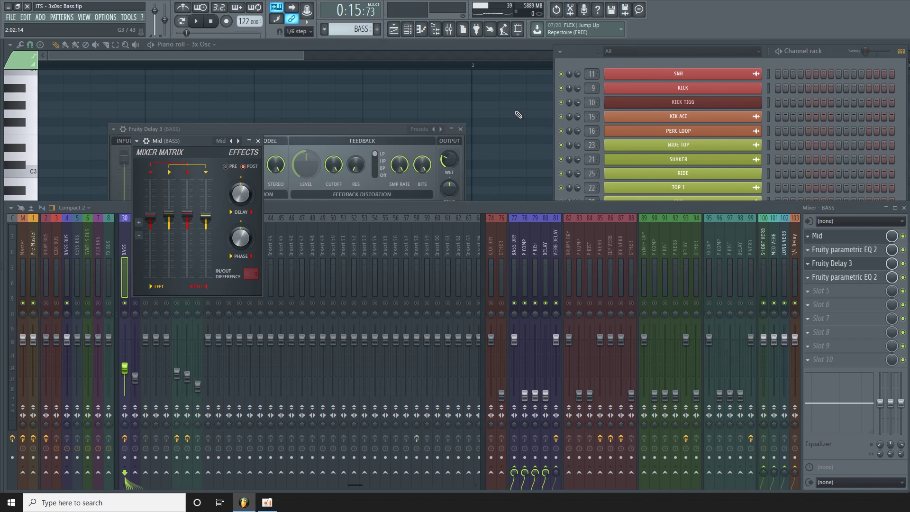
Unmute the KICK BUS, KICK DRY and OTHER mixer tracks and briefly start and stop playback
{"action": "left_click", "coordinate": [61, 302]}
{"action": "left_click_drag", "start_coordinate": [346, 485], "coordinate": [109, 480]}
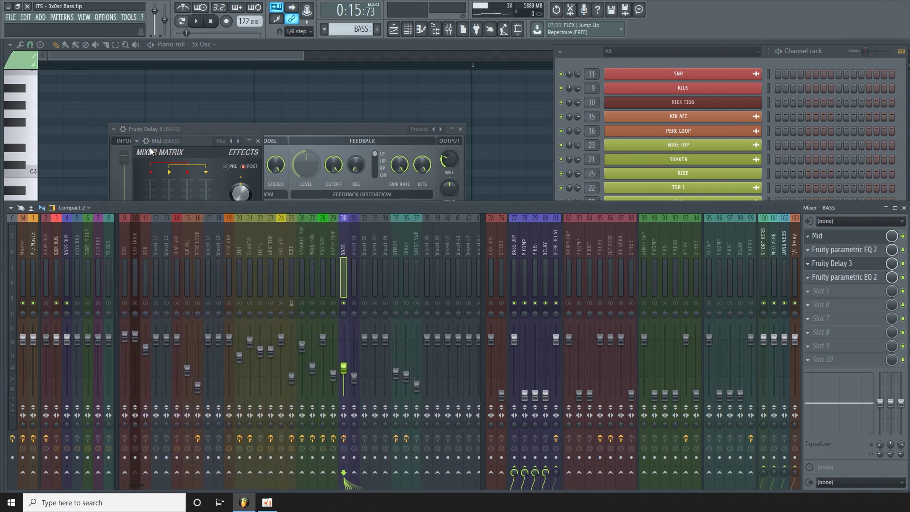
{"action": "left_click", "coordinate": [491, 303]}
{"action": "left_click", "coordinate": [501, 303]}
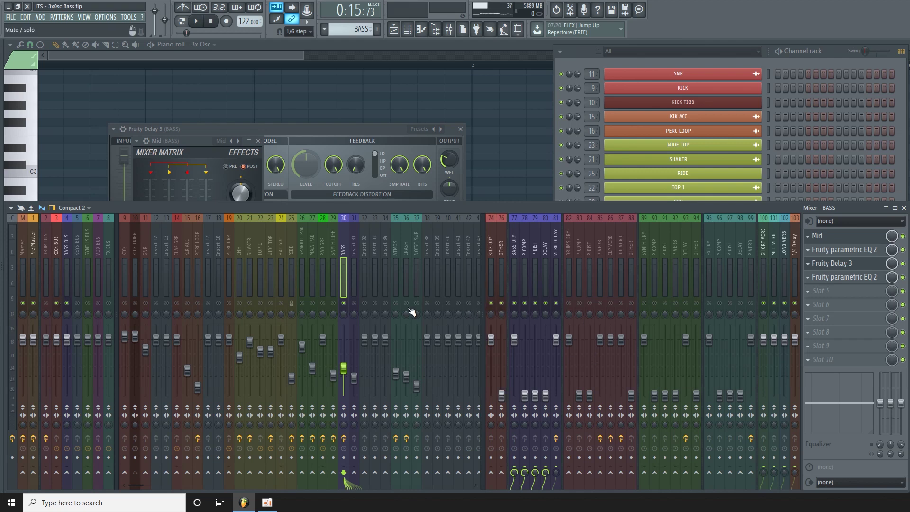
{"action": "key", "text": "space"}
{"action": "key", "text": "space"}
Check the playlist arrangement, then unmute the KICK and KICK TRIGG mixer tracks and audition the kick with the bass
{"action": "left_click", "coordinate": [393, 29]}
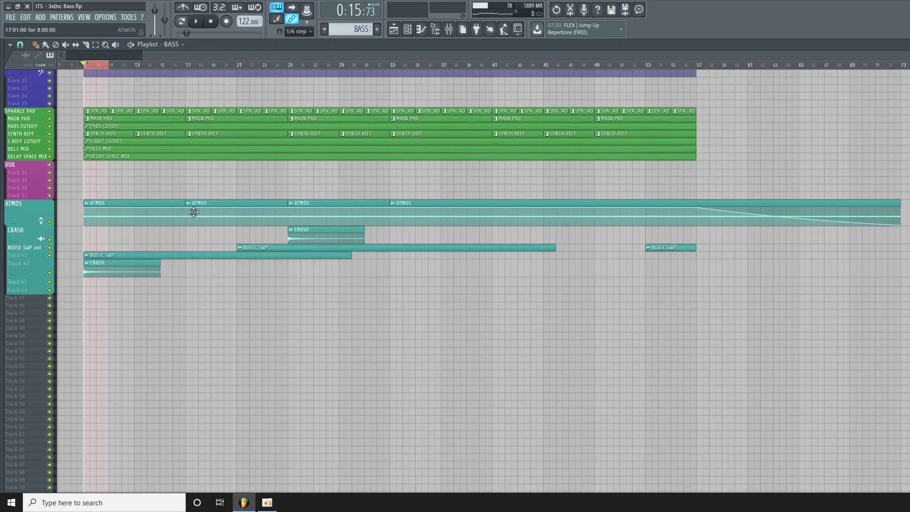
{"action": "scroll", "coordinate": [147, 256], "scroll_direction": "up", "scroll_amount": 5}
{"action": "scroll", "coordinate": [140, 252], "scroll_direction": "down", "scroll_amount": 4}
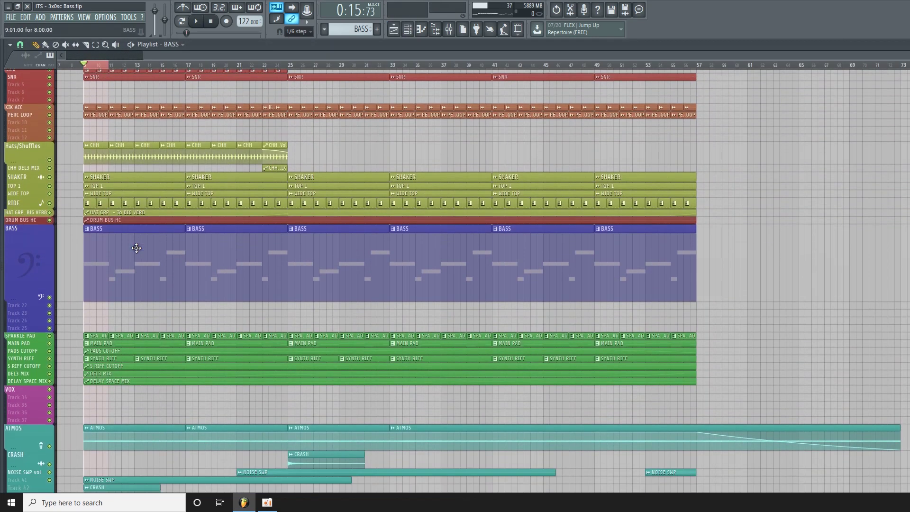
{"action": "scroll", "coordinate": [140, 253], "scroll_direction": "down", "scroll_amount": 3}
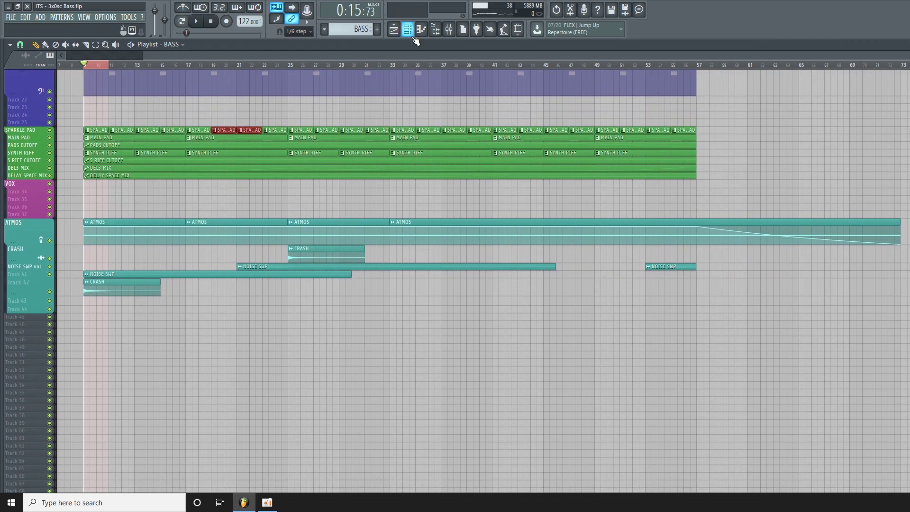
{"action": "left_click", "coordinate": [407, 30]}
{"action": "left_click", "coordinate": [448, 30]}
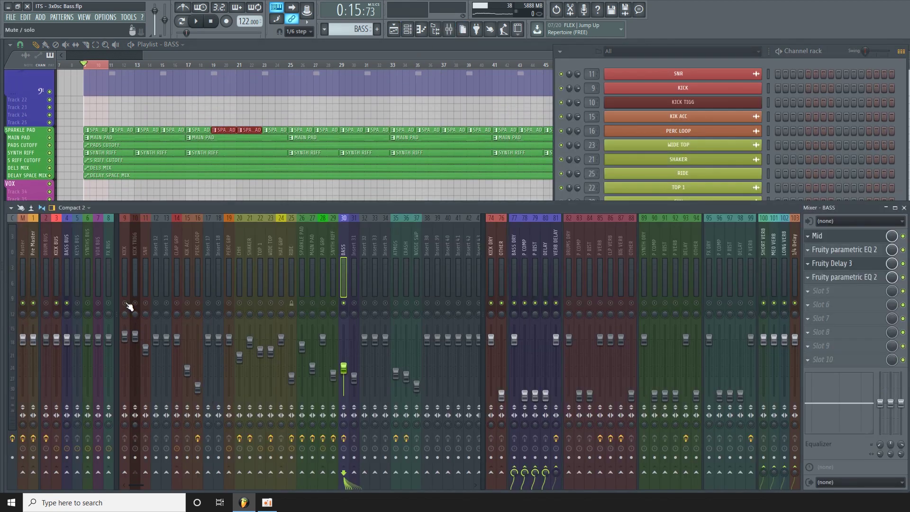
{"action": "key", "text": "space"}
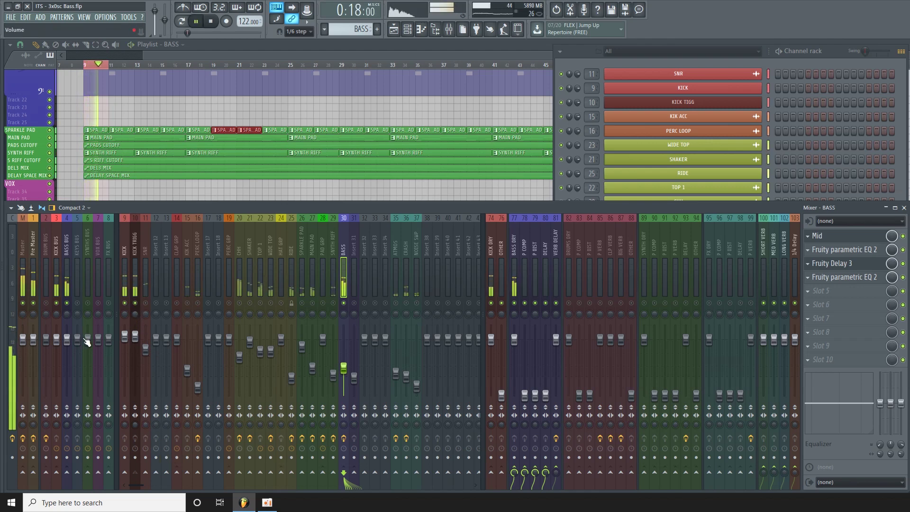
{"action": "key", "text": "space"}
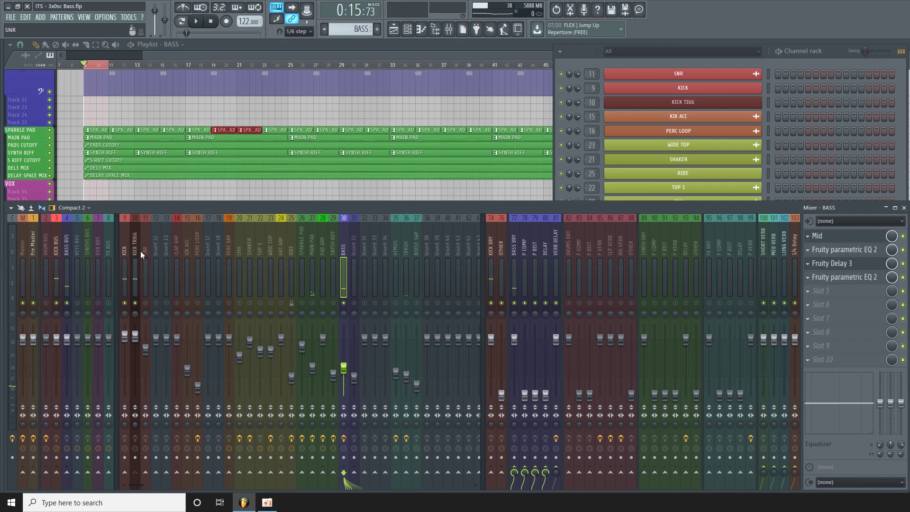
Check KICK TRIGG's sidechain send to the BASS track, and load Fruity Limiter into BASS's effect slot 10
{"action": "left_click", "coordinate": [136, 251]}
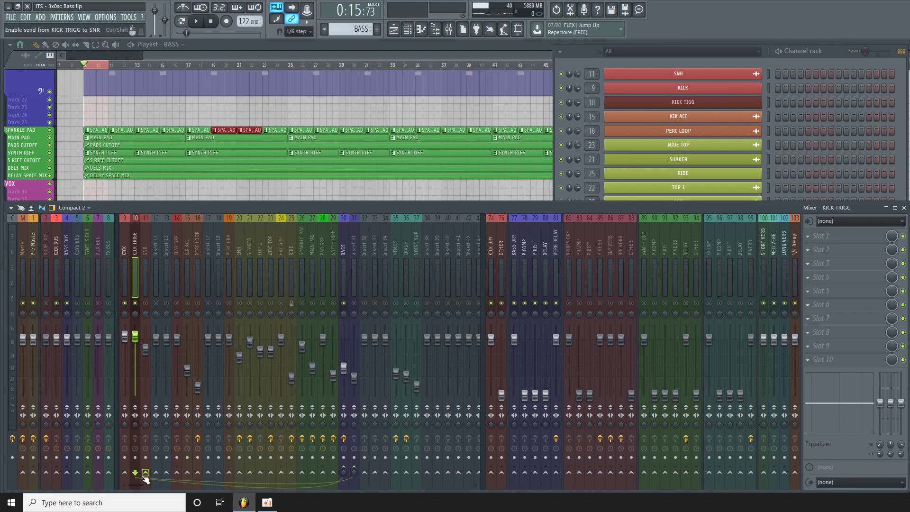
{"action": "left_click_drag", "start_coordinate": [300, 484], "coordinate": [343, 471]}
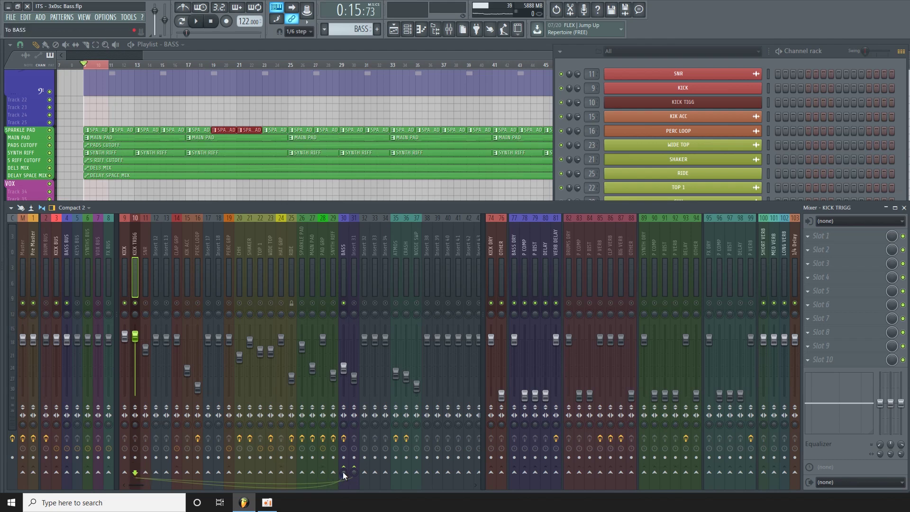
{"action": "left_click", "coordinate": [348, 217]}
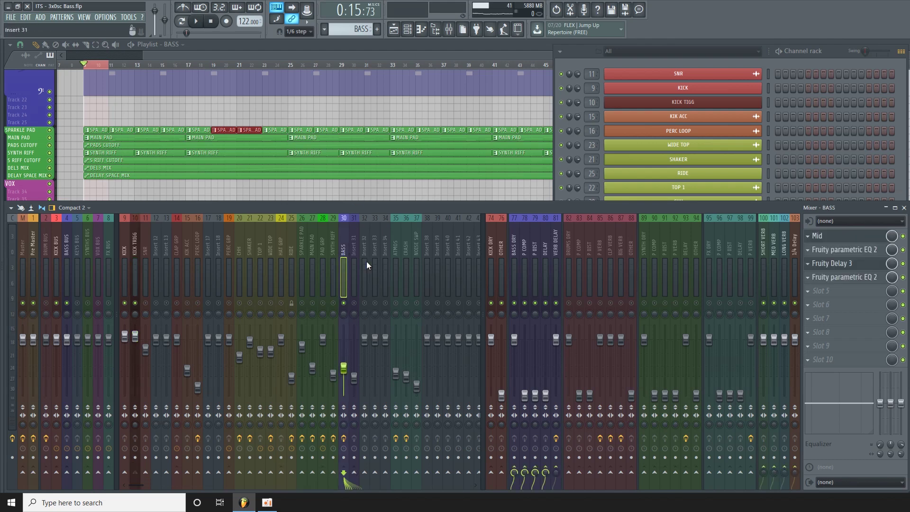
{"action": "left_click", "coordinate": [838, 360]}
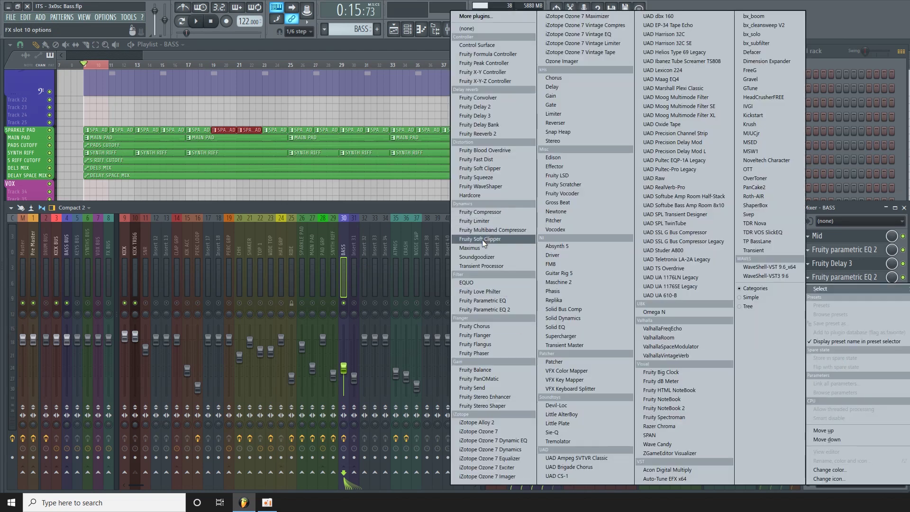
{"action": "left_click", "coordinate": [487, 221]}
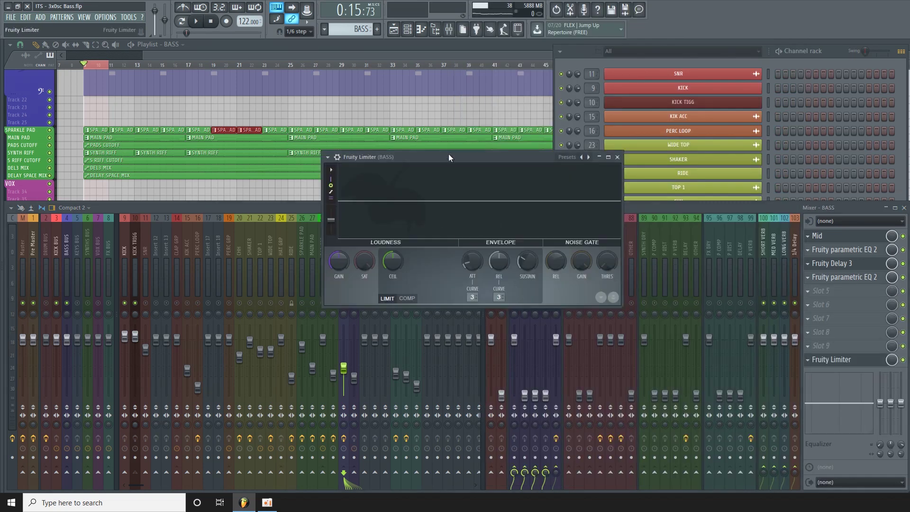
Switch Fruity Limiter to compressor mode and choose KICK TRIGG as its sidechain source
{"action": "left_click", "coordinate": [381, 334]}
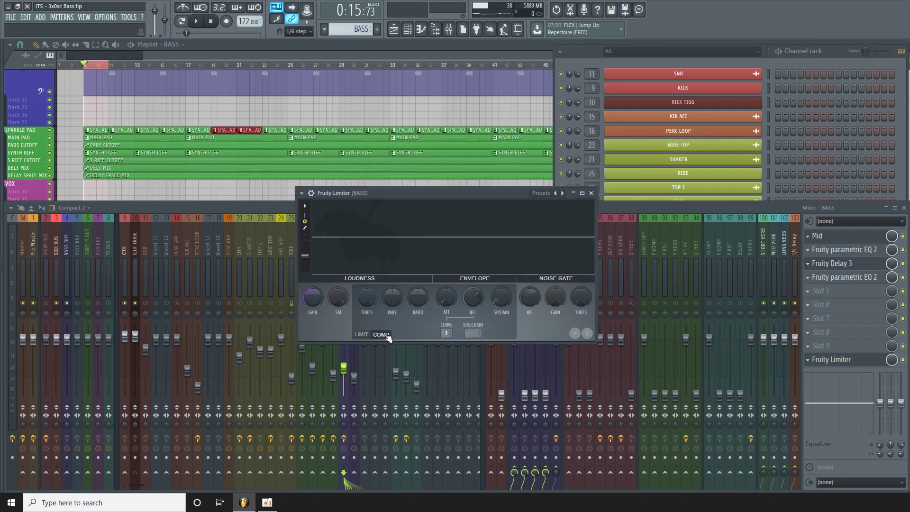
{"action": "left_click", "coordinate": [473, 334]}
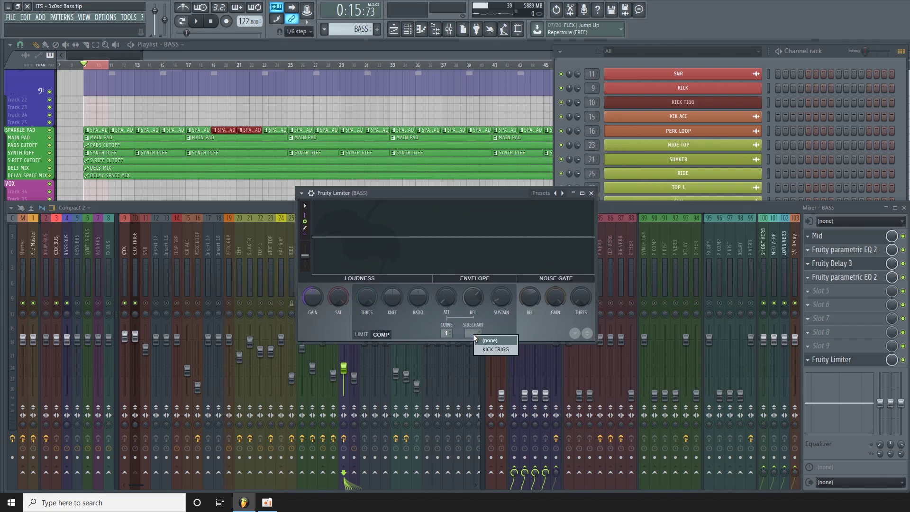
{"action": "left_click", "coordinate": [502, 349]}
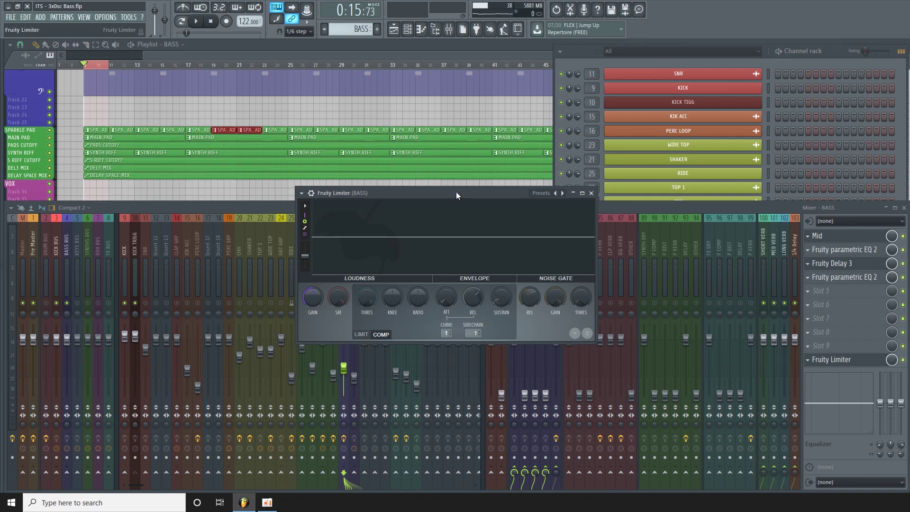
{"action": "left_click_drag", "start_coordinate": [456, 191], "coordinate": [414, 169]}
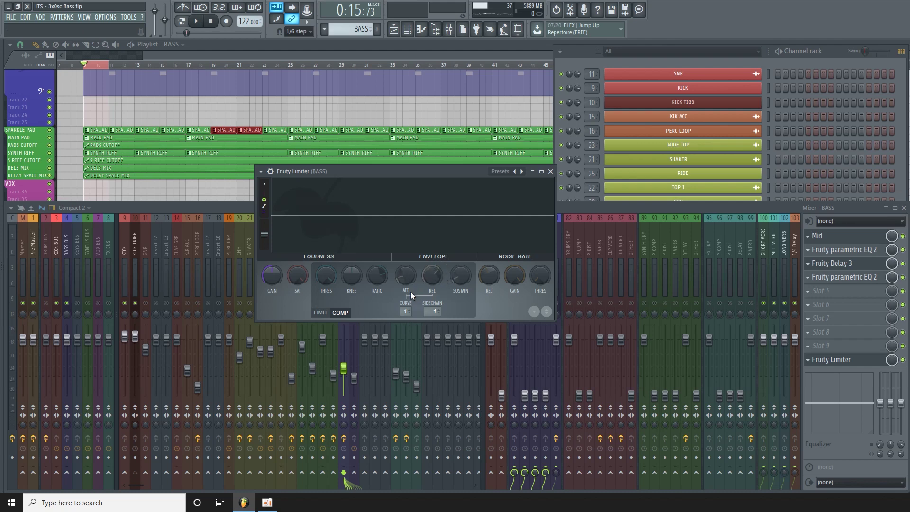
{"action": "left_click_drag", "start_coordinate": [411, 170], "coordinate": [397, 165]}
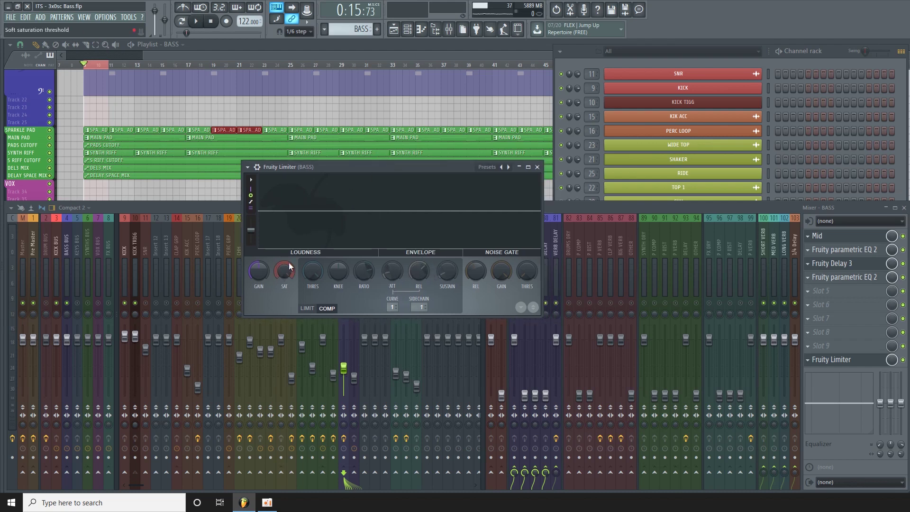
During playback, lower the compressor's threshold, raise its ratio and shorten its release so the kick ducks the bass
{"action": "key", "text": "space"}
{"action": "left_click_drag", "start_coordinate": [311, 269], "coordinate": [311, 334]}
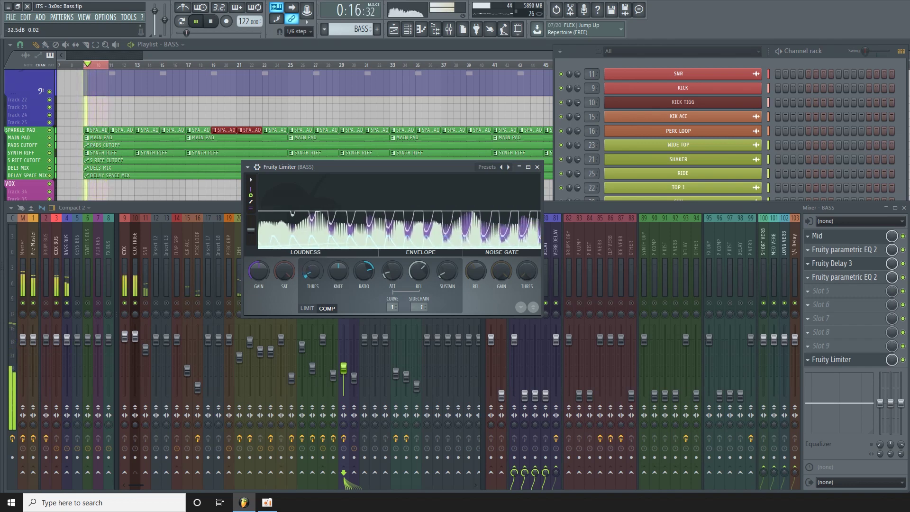
{"action": "mouse_move", "coordinate": [416, 271]}
{"action": "left_mouse_down"}
{"action": "mouse_move", "coordinate": [418, 289]}
{"action": "mouse_move", "coordinate": [418, 277]}
{"action": "left_mouse_up"}
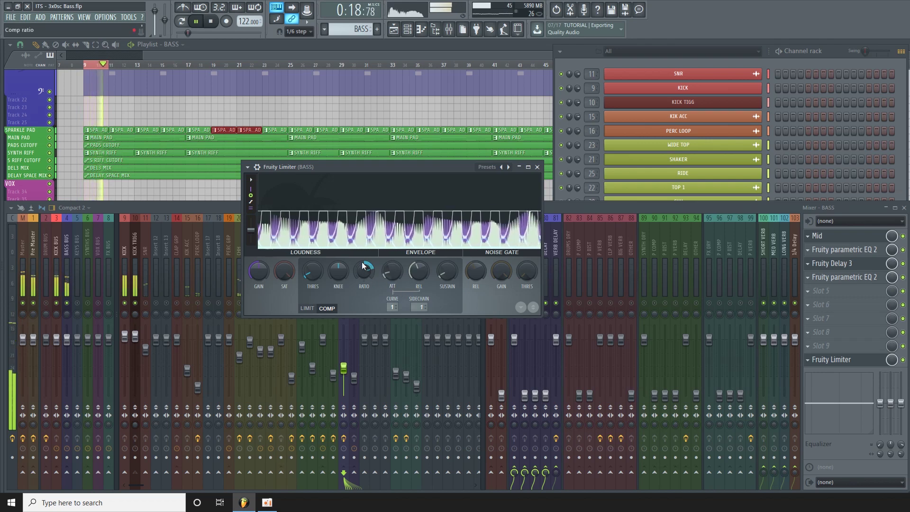
{"action": "left_click_drag", "start_coordinate": [383, 166], "coordinate": [378, 169]}
{"action": "key", "text": "space"}
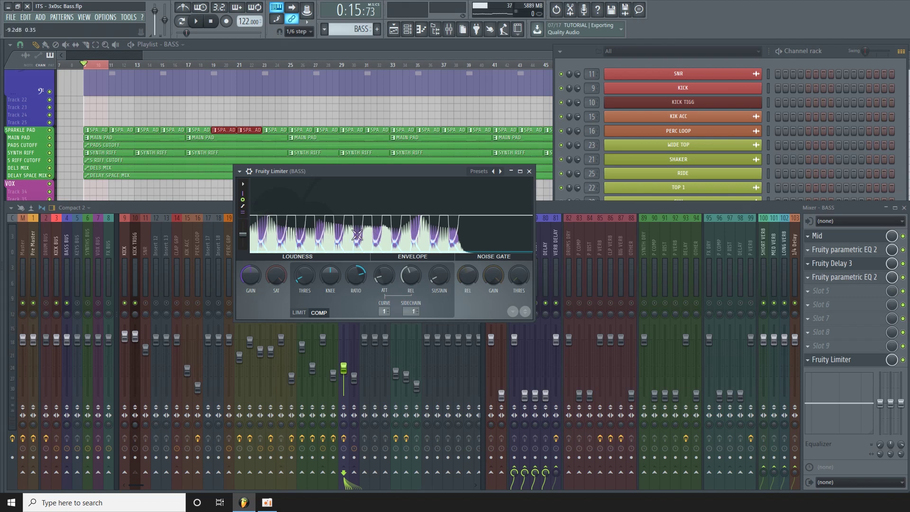
Fine-tune the limiter's compression threshold and replay the kick and bass to check the ducking
{"action": "left_click_drag", "start_coordinate": [353, 172], "coordinate": [346, 168]}
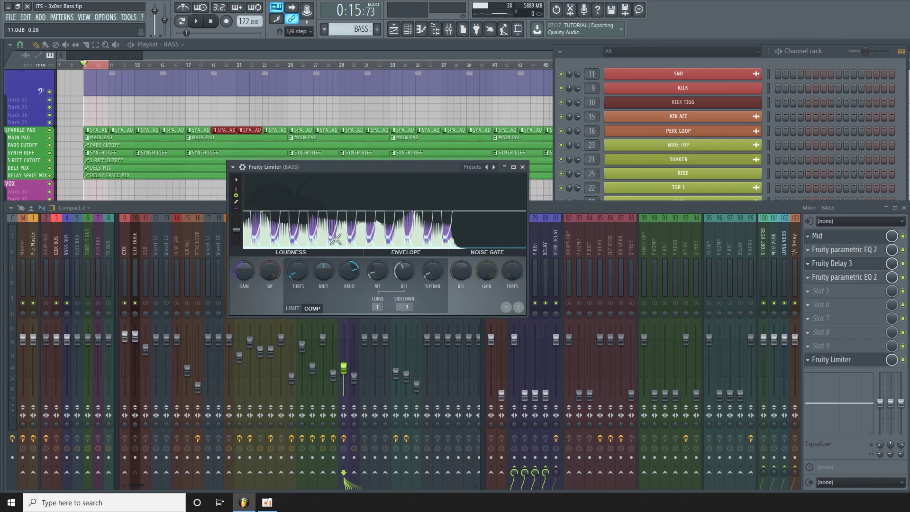
{"action": "left_click_drag", "start_coordinate": [310, 280], "coordinate": [299, 281]}
{"action": "mouse_move", "coordinate": [300, 280]}
{"action": "left_mouse_down"}
{"action": "mouse_move", "coordinate": [299, 262]}
{"action": "mouse_move", "coordinate": [299, 270]}
{"action": "left_mouse_up"}
{"action": "key", "text": "space"}
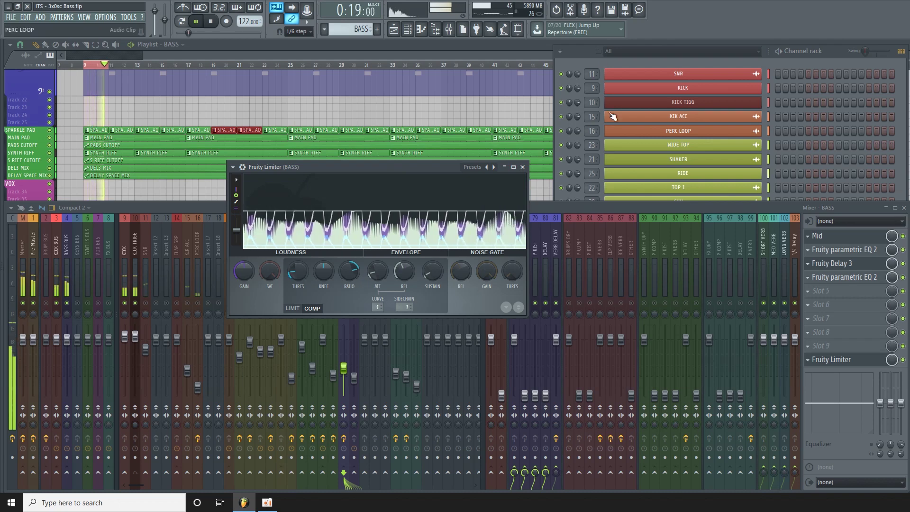
{"action": "key", "text": "space"}
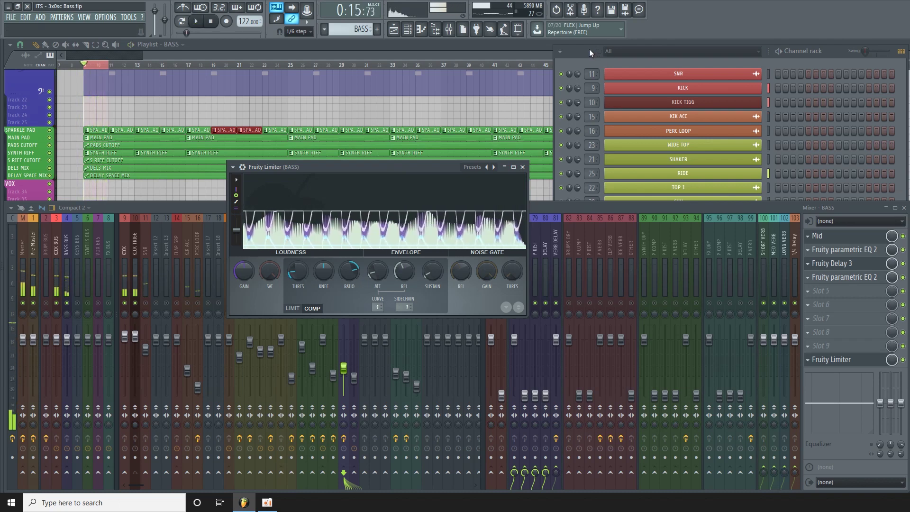
Bring the channel rack forward and audition the 3x Osc bass channel
{"action": "left_click", "coordinate": [589, 50]}
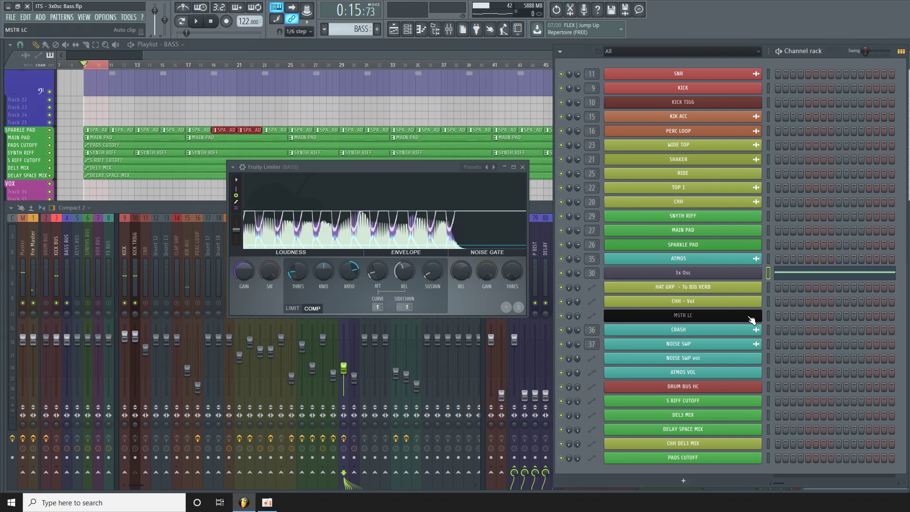
{"action": "left_click", "coordinate": [716, 274]}
{"action": "key", "text": "space"}
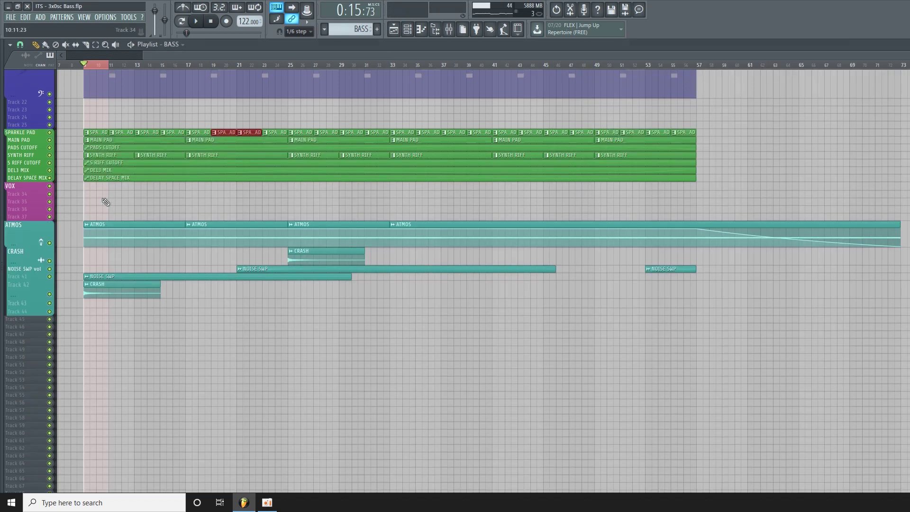
Set the playlist's loop range from bar 9 to bar 17 and clear the clip selection
{"action": "scroll", "coordinate": [106, 202], "scroll_direction": "up", "scroll_amount": 5}
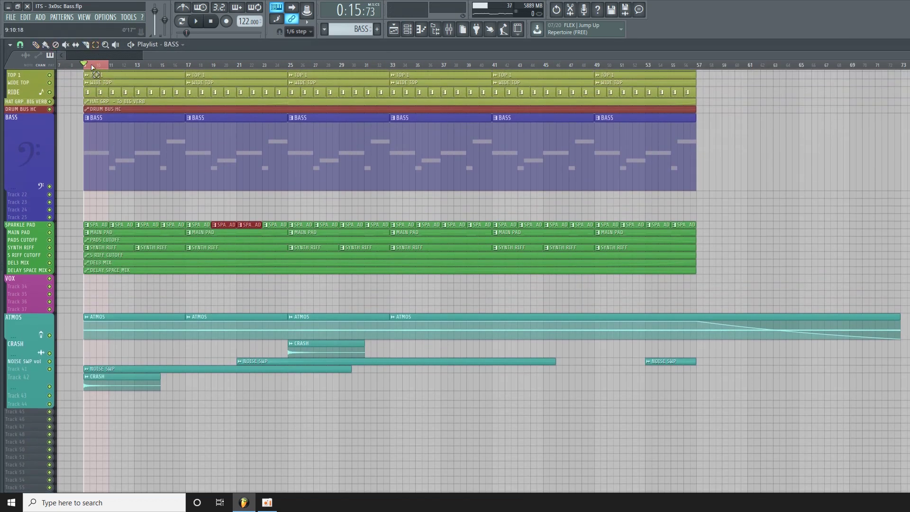
{"action": "left_click_drag", "start_coordinate": [93, 68], "coordinate": [187, 68]}
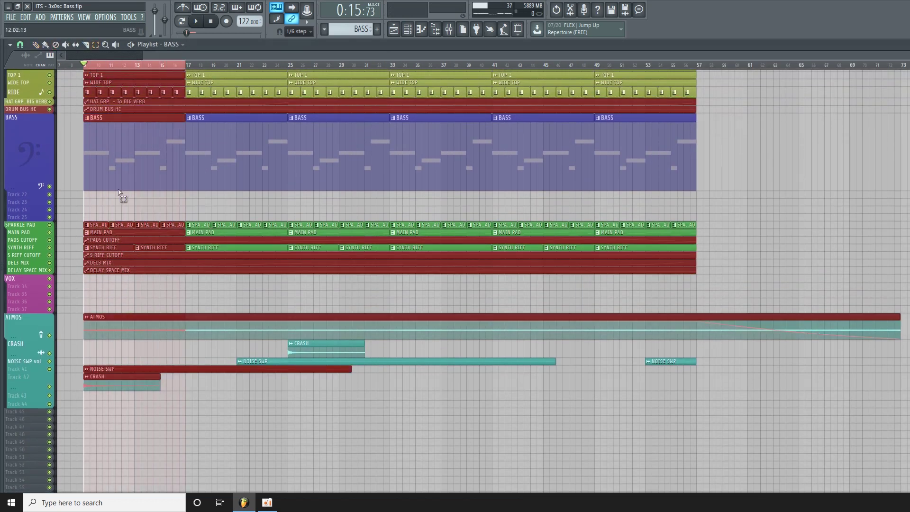
{"action": "left_click", "coordinate": [72, 211]}
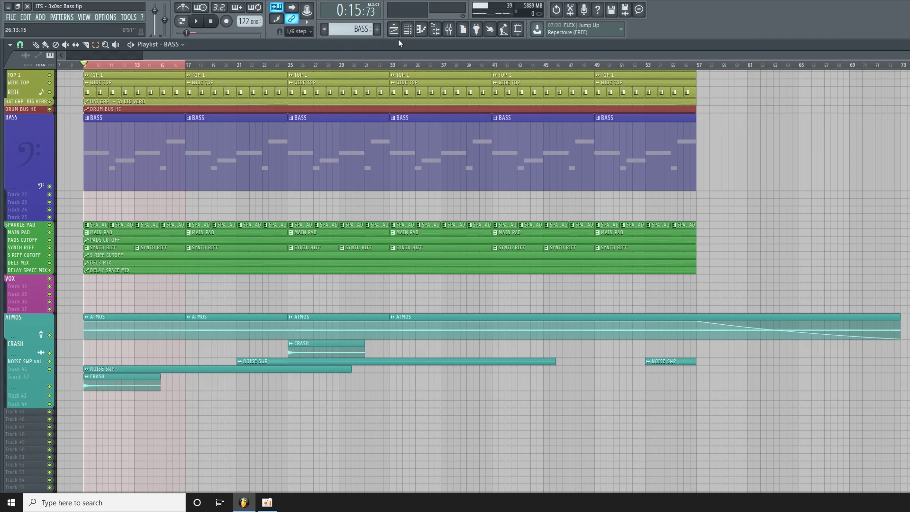
Open the 3x Osc channel's piano roll and play the loop to review the bass notes against the track
{"action": "left_click", "coordinate": [407, 29]}
{"action": "right_click", "coordinate": [759, 273]}
{"action": "left_click", "coordinate": [800, 273]}
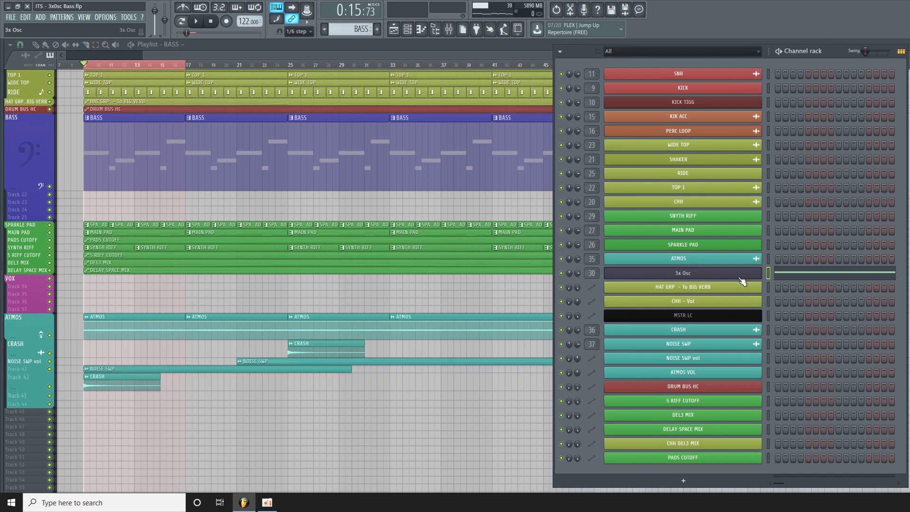
{"action": "right_click", "coordinate": [744, 275]}
{"action": "left_click", "coordinate": [780, 272]}
{"action": "left_click_drag", "start_coordinate": [301, 55], "coordinate": [853, 56]}
{"action": "key", "text": "space"}
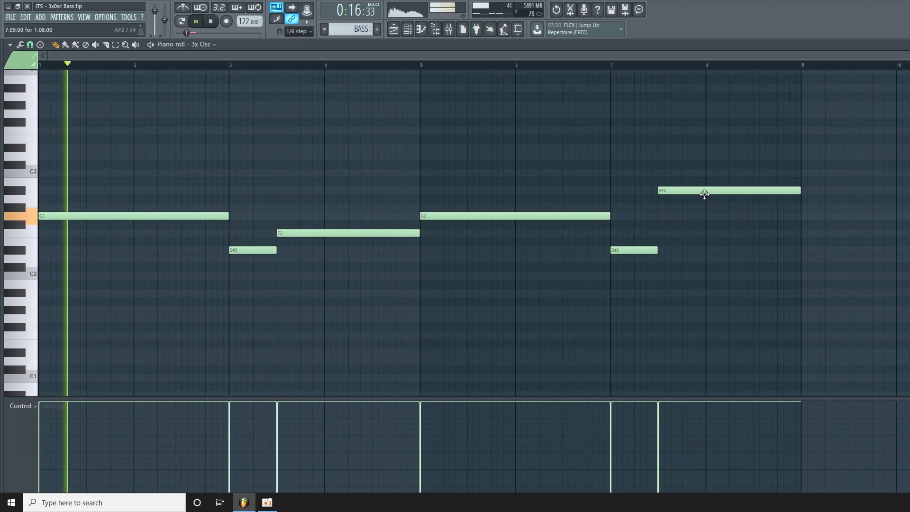
{"action": "key", "text": "F6"}
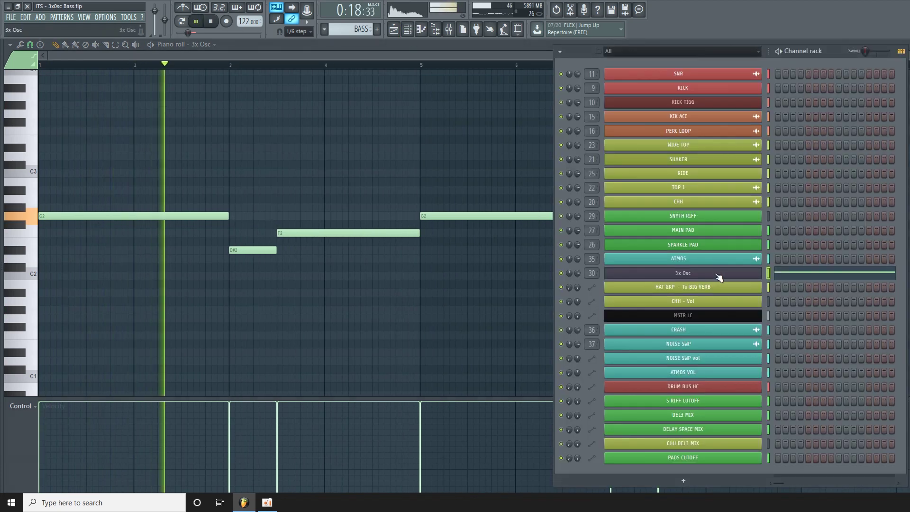
{"action": "key", "text": "F6"}
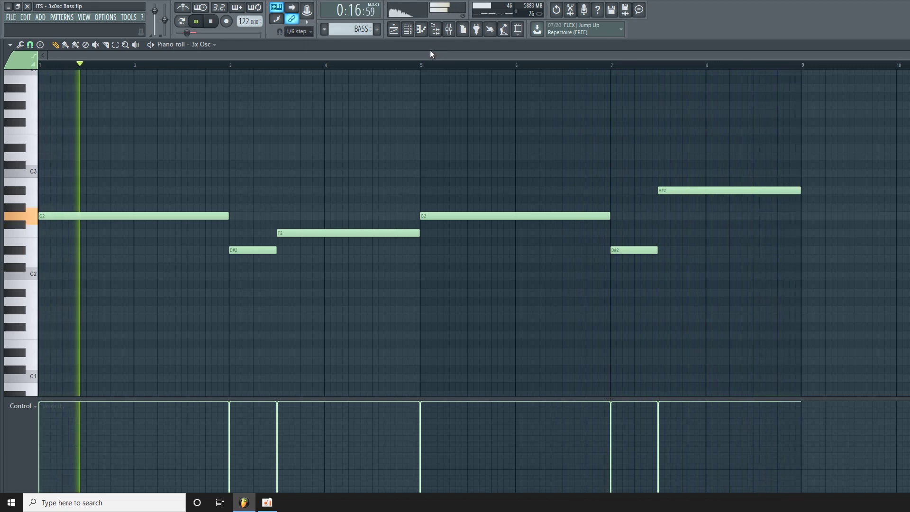
{"action": "key", "text": "space"}
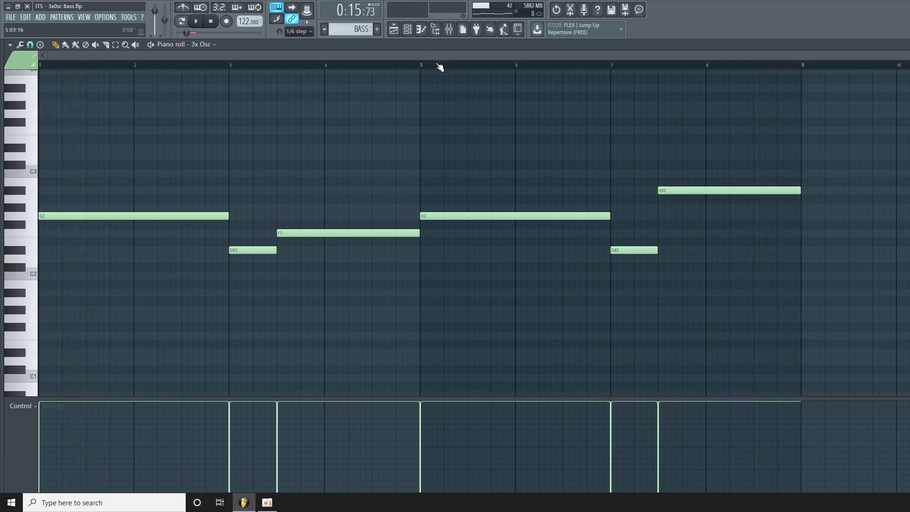
Return to the playlist, bring up the mixer with the channel rack, and play the loop to monitor the full mix
{"action": "left_click", "coordinate": [408, 29]}
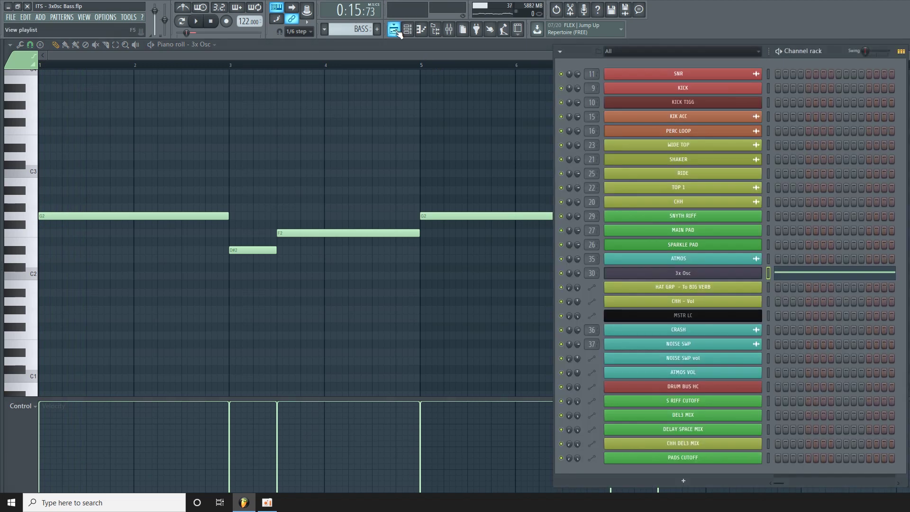
{"action": "left_click", "coordinate": [396, 30]}
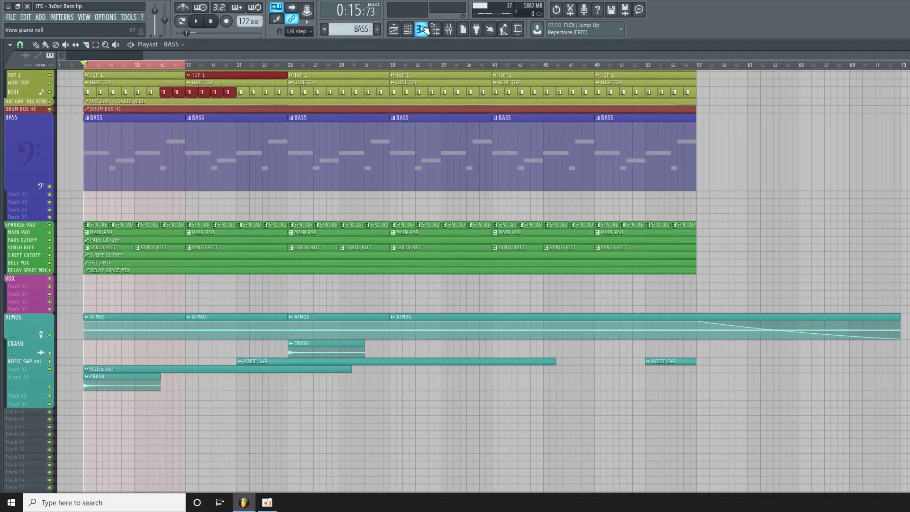
{"action": "left_click", "coordinate": [407, 30]}
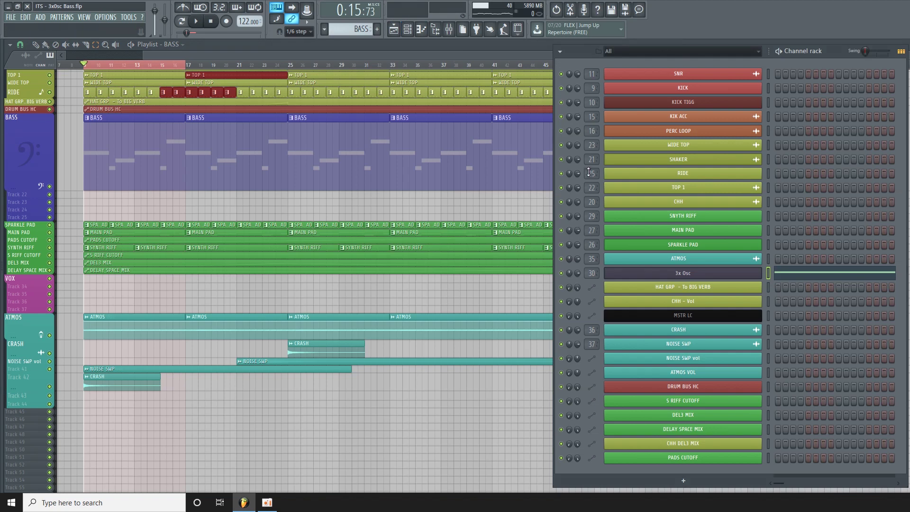
{"action": "left_click", "coordinate": [448, 30]}
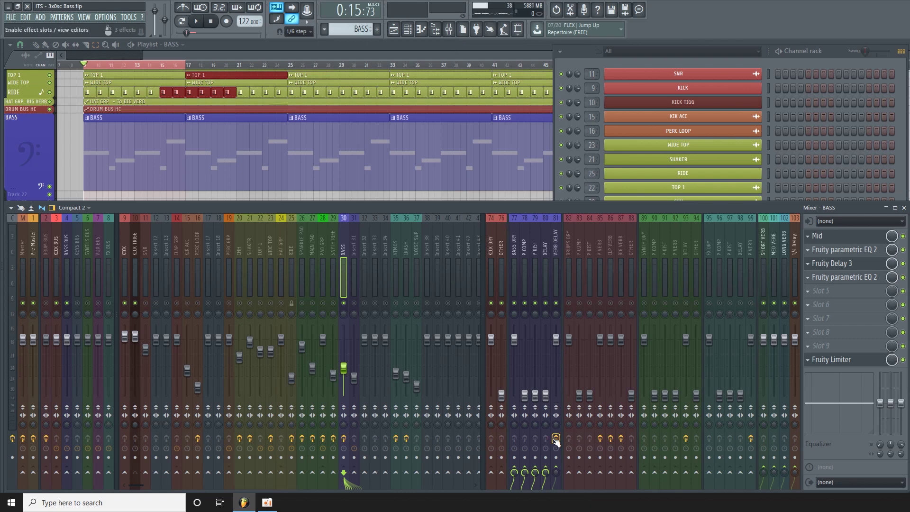
{"action": "key", "text": "space"}
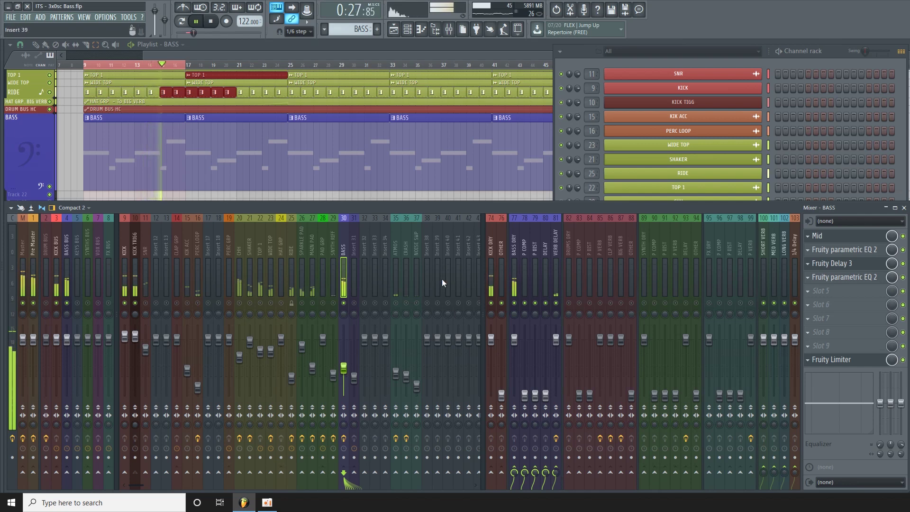
Open the 3x Osc channel's envelope and filter settings during playback, return to the playlist and stop the song
{"action": "left_click", "coordinate": [583, 56]}
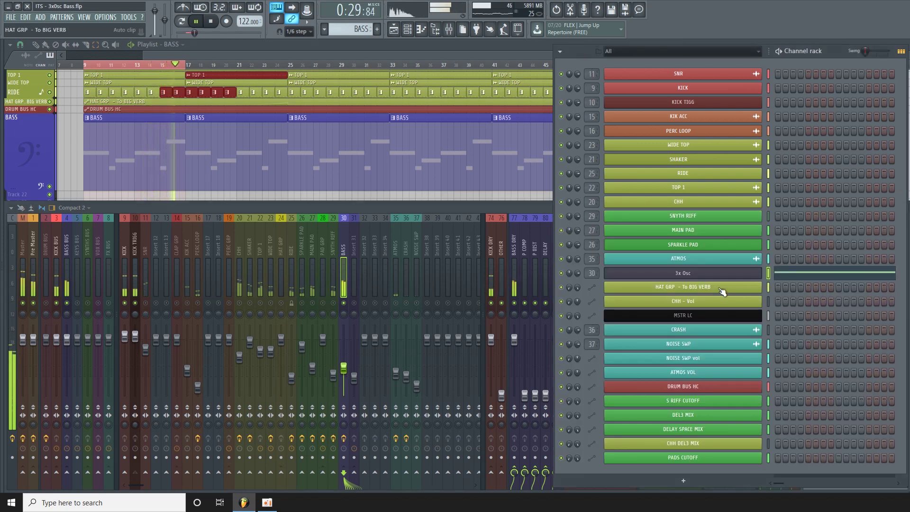
{"action": "left_click", "coordinate": [710, 274]}
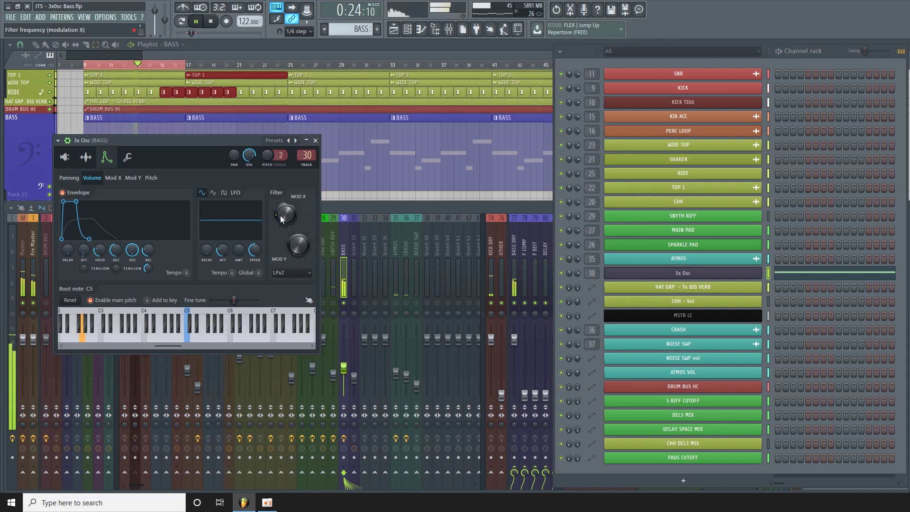
{"action": "left_click", "coordinate": [362, 54]}
{"action": "key", "text": "space"}
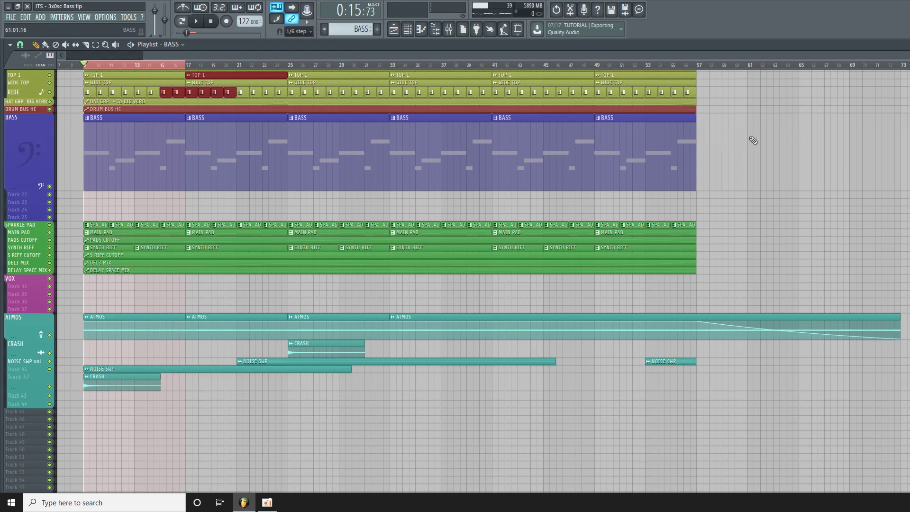
Select the VERB DELAY mixer track and examine its ValhallaVintageVerb and Fruity delay 2 settings
{"action": "left_click", "coordinate": [448, 29]}
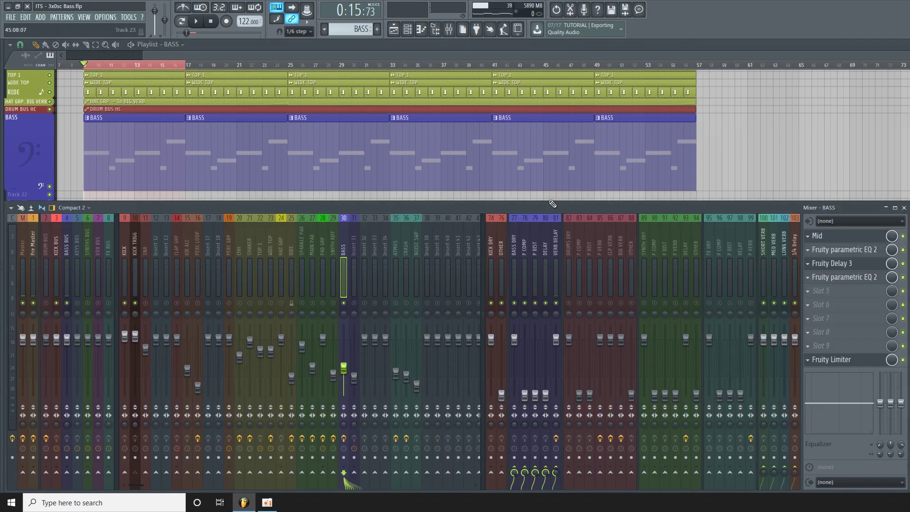
{"action": "left_click", "coordinate": [558, 234]}
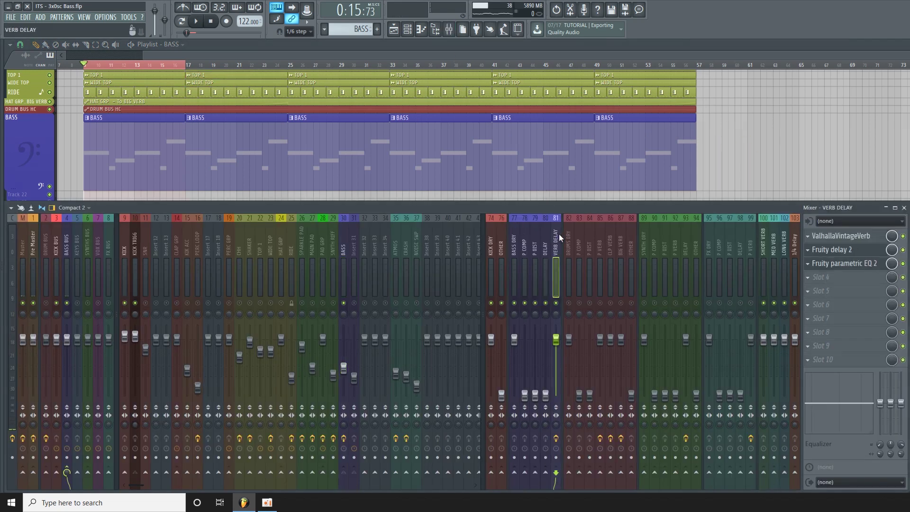
{"action": "left_click", "coordinate": [881, 238]}
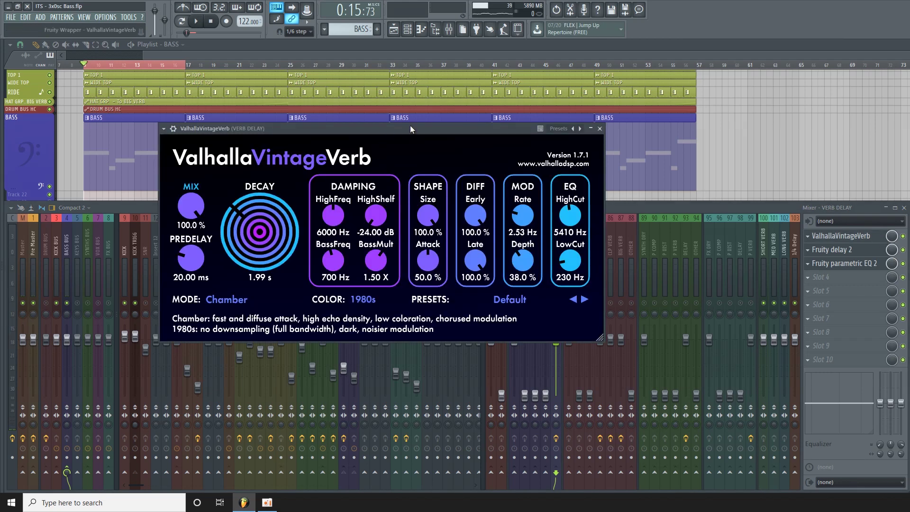
{"action": "left_click_drag", "start_coordinate": [410, 125], "coordinate": [374, 132]}
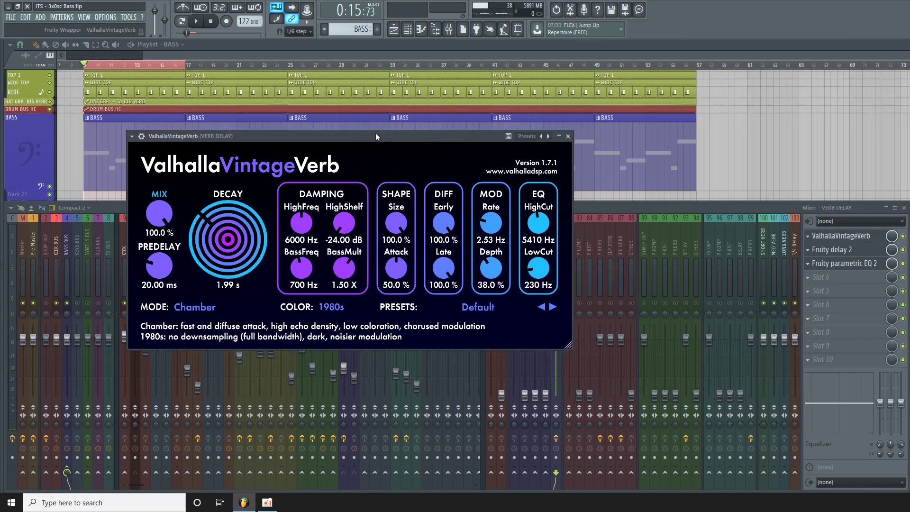
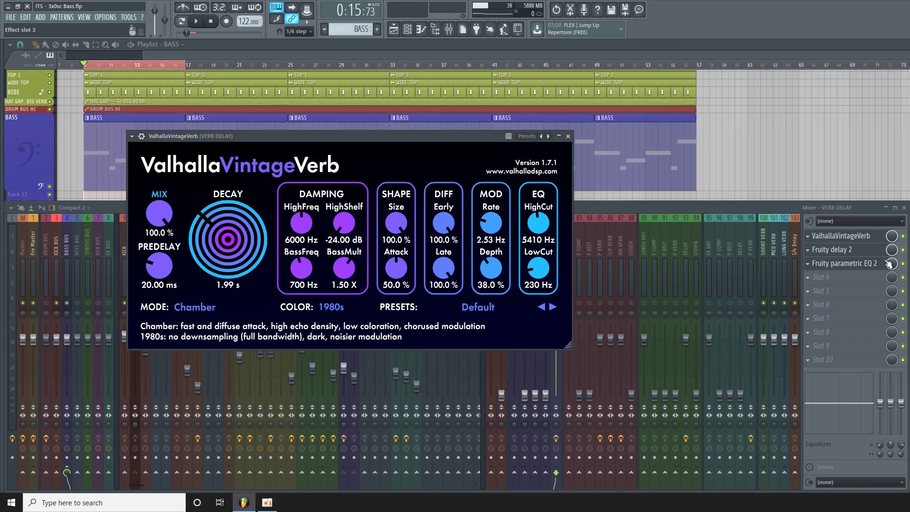
{"action": "left_click", "coordinate": [868, 251]}
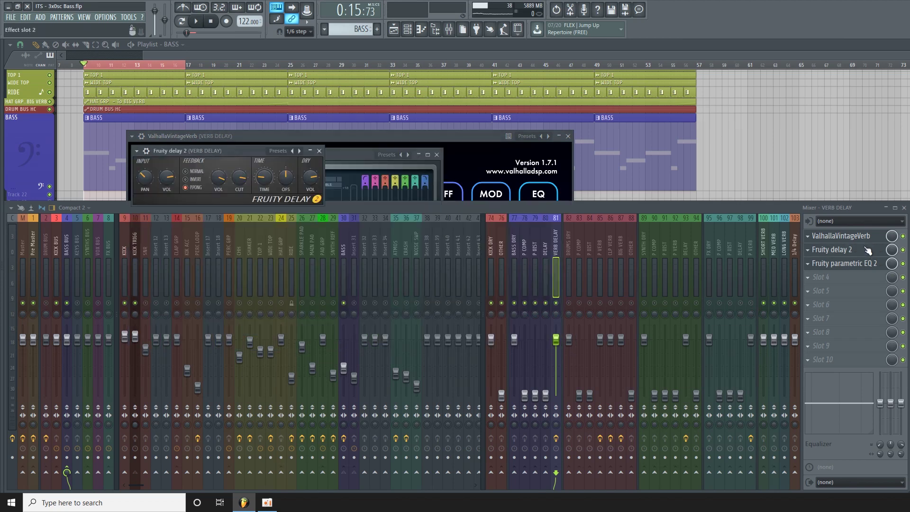
{"action": "left_click_drag", "start_coordinate": [205, 149], "coordinate": [238, 196]}
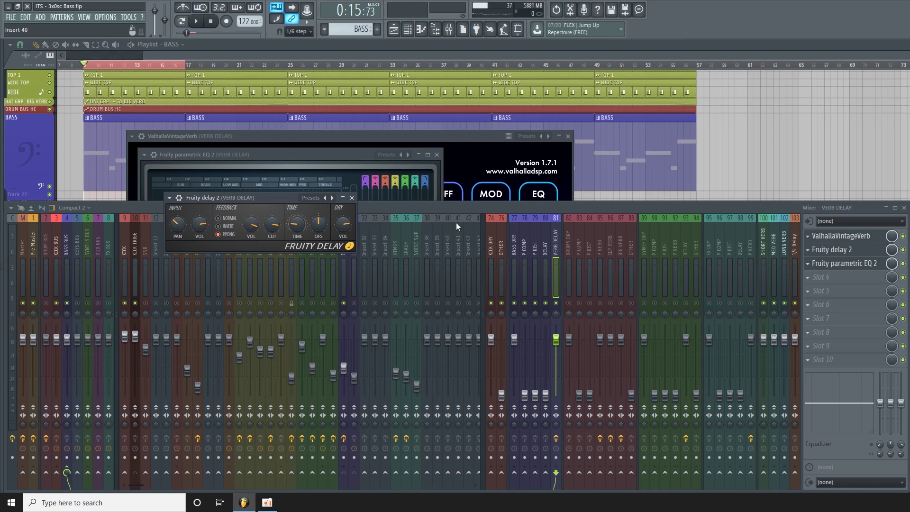
Examine the VERB DELAY track's Fruity parametric EQ 2 curve and compare its low cut with ValhallaVintageVerb's EQ
{"action": "left_click", "coordinate": [863, 266]}
{"action": "left_click", "coordinate": [865, 268]}
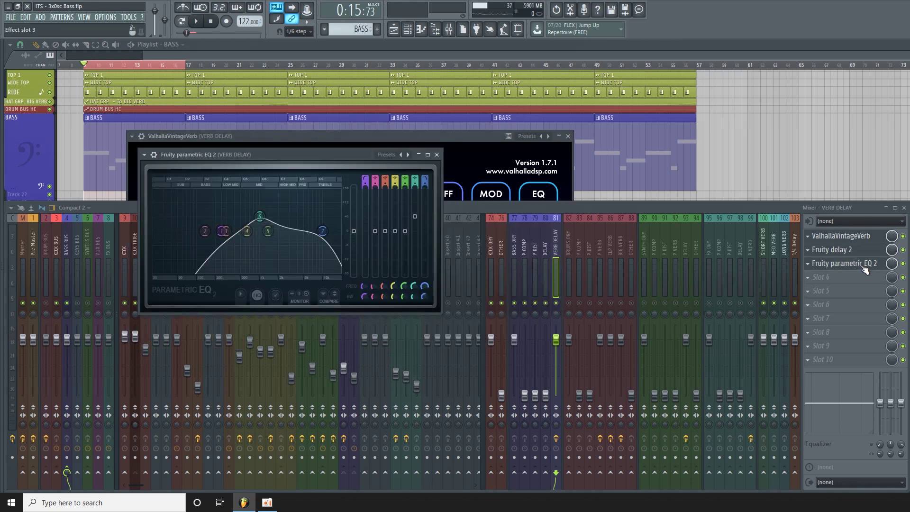
{"action": "mouse_move", "coordinate": [225, 231]}
{"action": "left_mouse_down"}
{"action": "mouse_move", "coordinate": [213, 254]}
{"action": "mouse_move", "coordinate": [224, 235]}
{"action": "left_mouse_up"}
{"action": "left_click", "coordinate": [221, 235]}
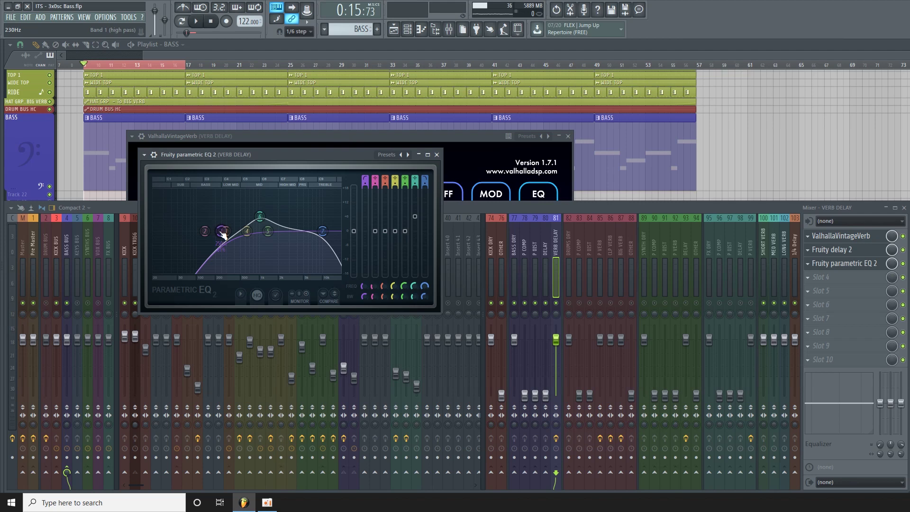
{"action": "left_click", "coordinate": [465, 142]}
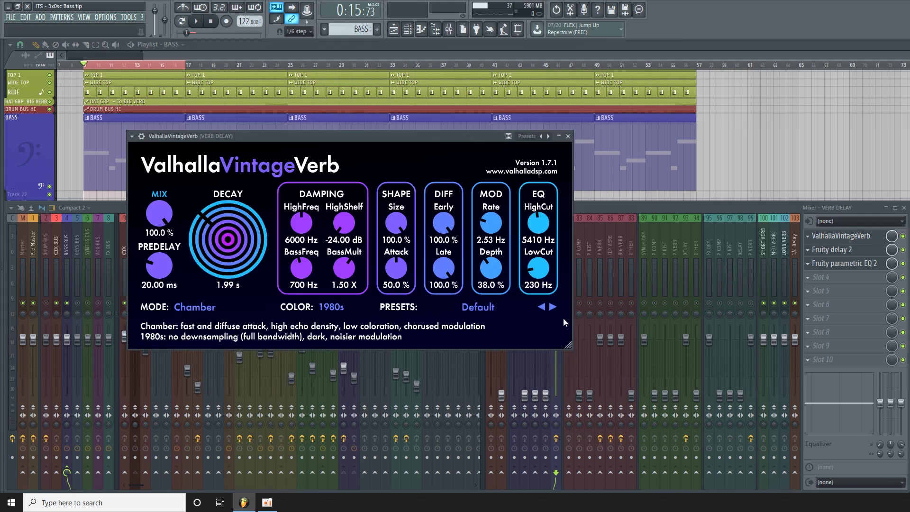
{"action": "left_click", "coordinate": [858, 263]}
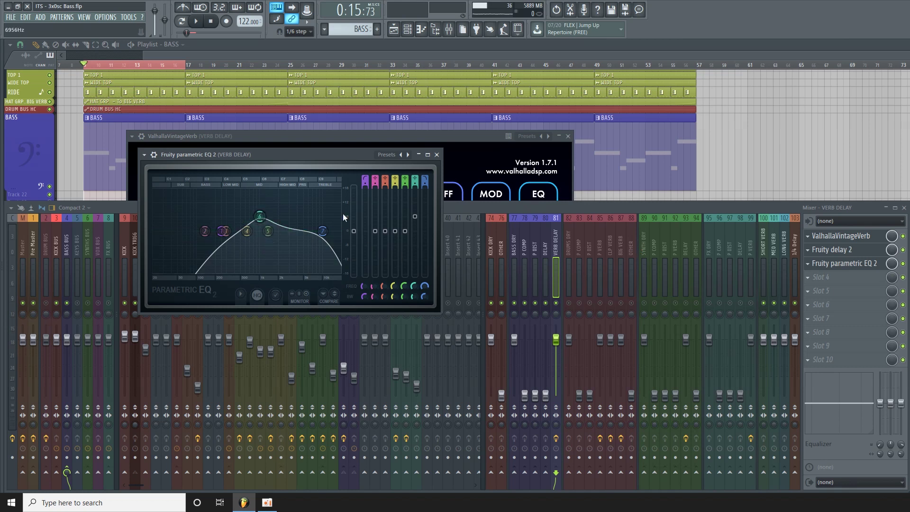
Play the loop, view the 3x Osc settings, and set the VERB DELAY EQ's band 6 boost to 5.6 dB at 1013 Hz
{"action": "key", "text": "space"}
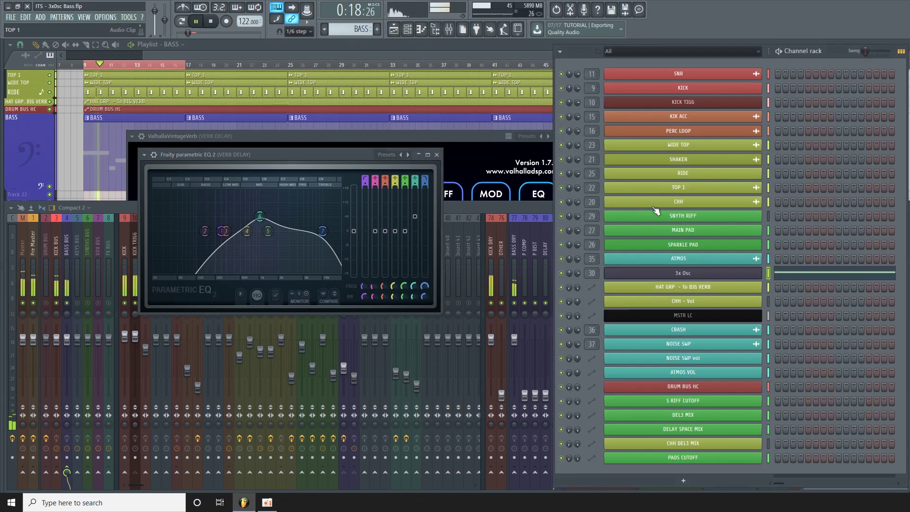
{"action": "left_click", "coordinate": [406, 28]}
{"action": "left_click", "coordinate": [692, 273]}
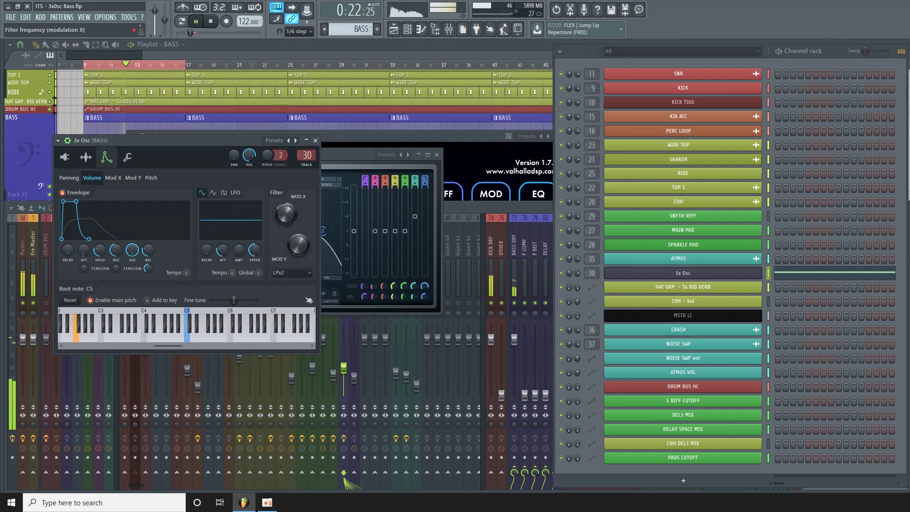
{"action": "left_click", "coordinate": [344, 193]}
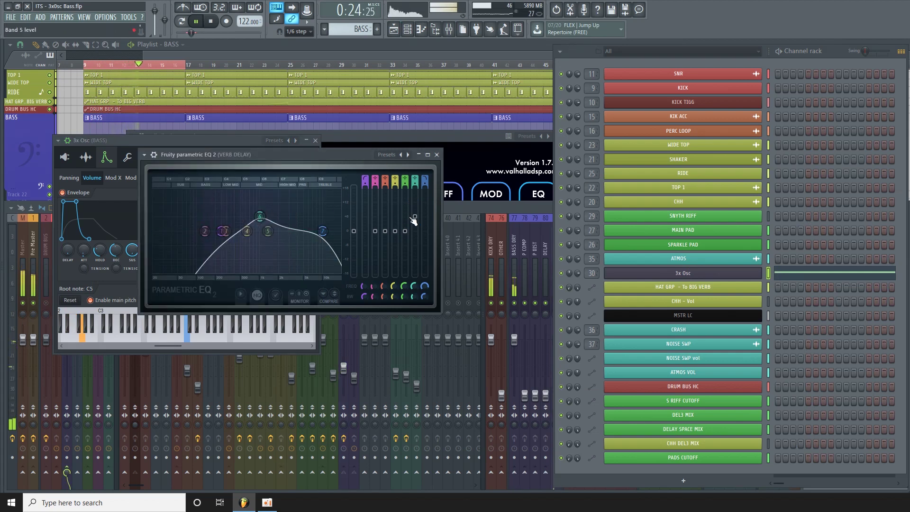
{"action": "mouse_move", "coordinate": [260, 216]}
{"action": "left_mouse_down"}
{"action": "mouse_move", "coordinate": [259, 193]}
{"action": "mouse_move", "coordinate": [259, 218]}
{"action": "left_mouse_up"}
{"action": "left_click_drag", "start_coordinate": [414, 218], "coordinate": [415, 217]}
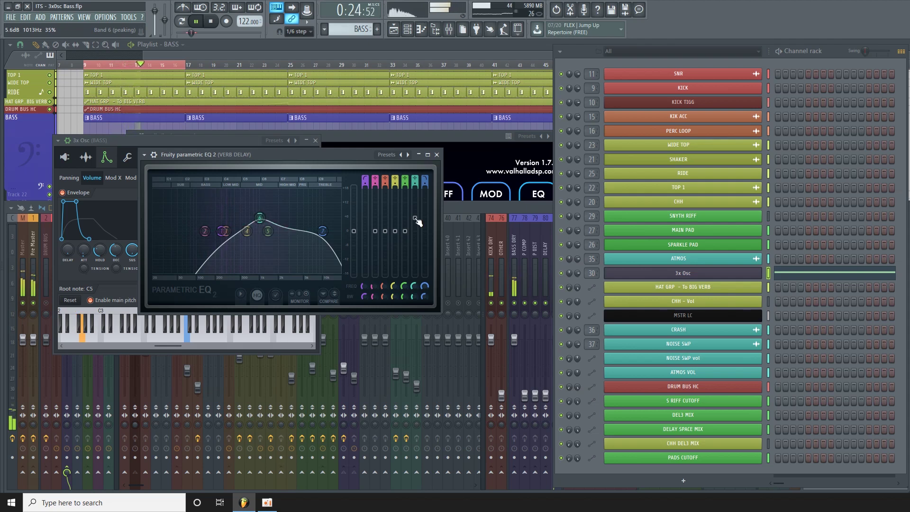
{"action": "key", "text": "space"}
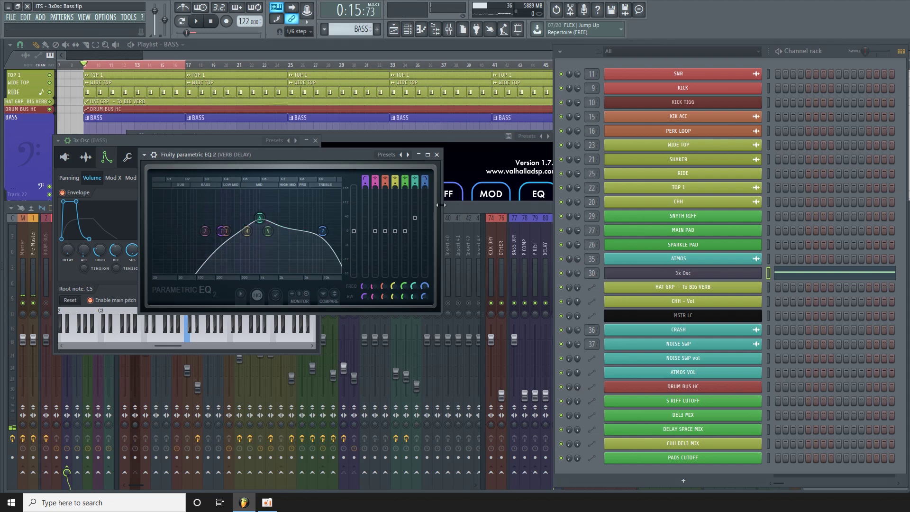
Rename the 3x Osc channel as BASS and color it blue-violet
{"action": "left_click", "coordinate": [466, 209]}
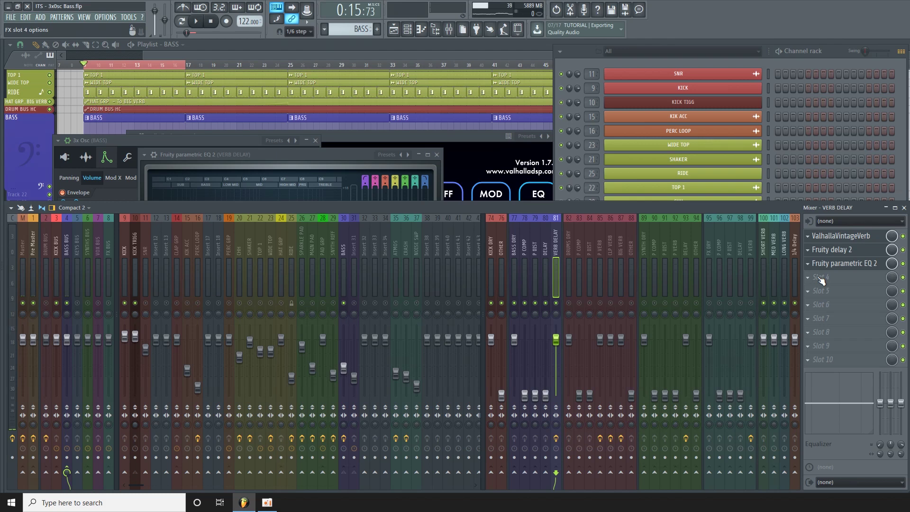
{"action": "left_click", "coordinate": [346, 246]}
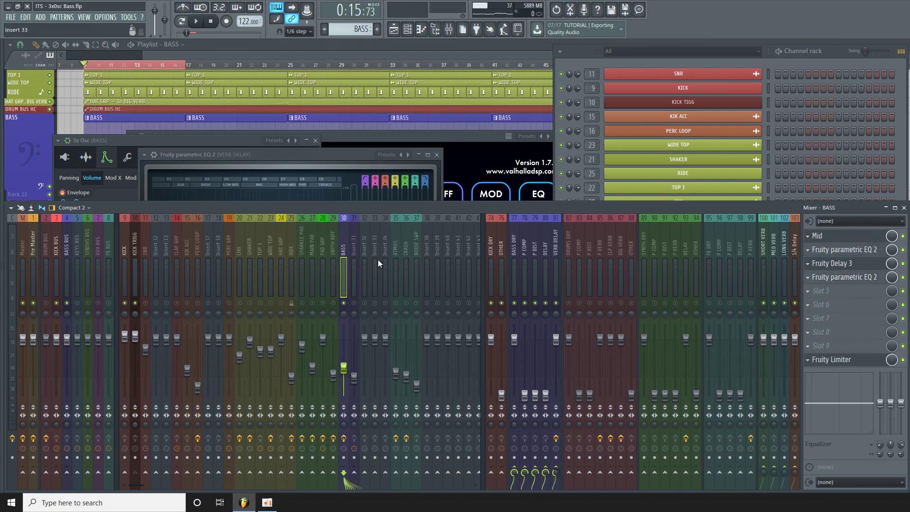
{"action": "left_click", "coordinate": [588, 53]}
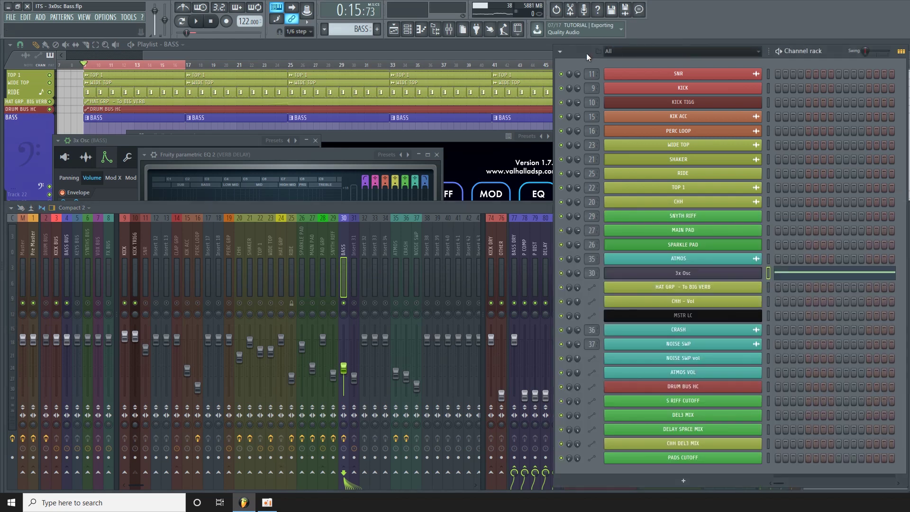
{"action": "right_click", "coordinate": [711, 272]}
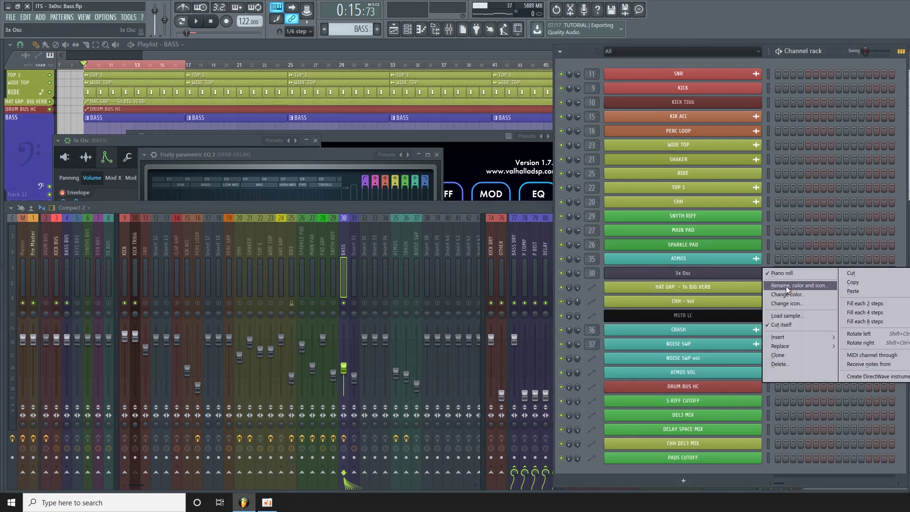
{"action": "left_click", "coordinate": [785, 286]}
{"action": "type", "text": "Bass"}
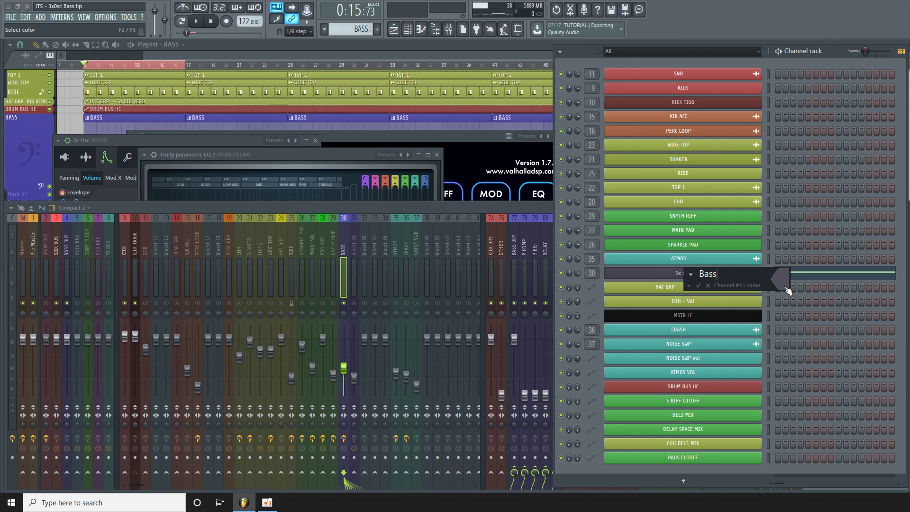
{"action": "key", "text": "BackSpace"}
{"action": "key", "text": "BackSpace"}
{"action": "key", "text": "BackSpace"}
{"action": "type", "text": "AS"}
{"action": "key", "text": "BackSpace"}
{"action": "key", "text": "BackSpace"}
{"action": "type", "text": "ASS"}
{"action": "left_click", "coordinate": [784, 283]}
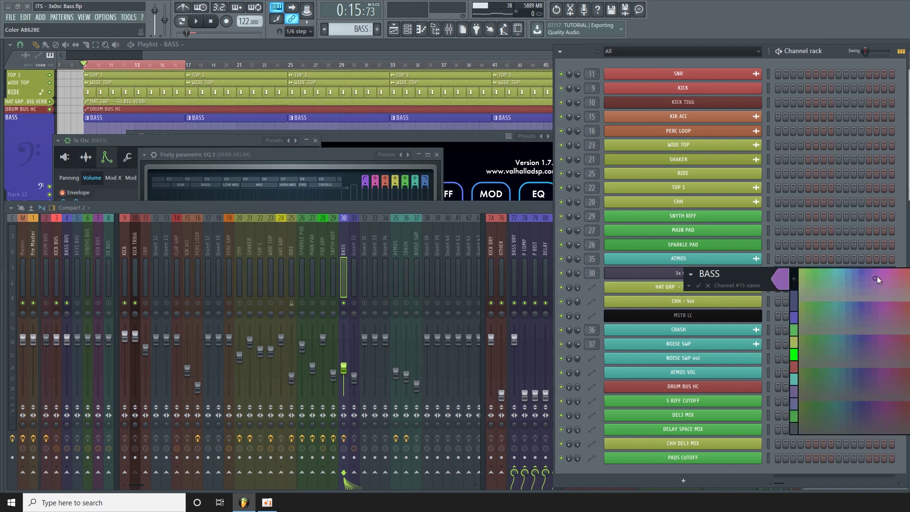
{"action": "left_click", "coordinate": [859, 270]}
{"action": "key", "text": "Return"}
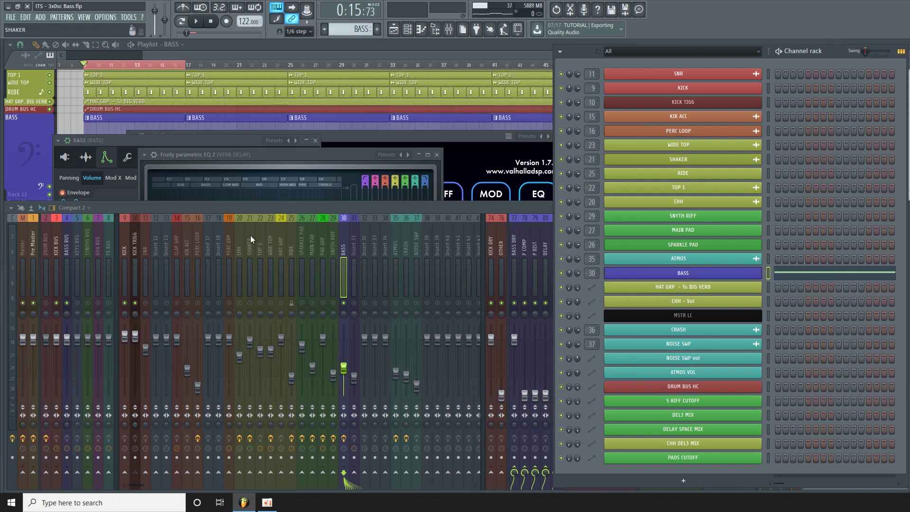
Clone the BASS channel and rename the duplicate as BASS COPY
{"action": "right_click", "coordinate": [715, 278]}
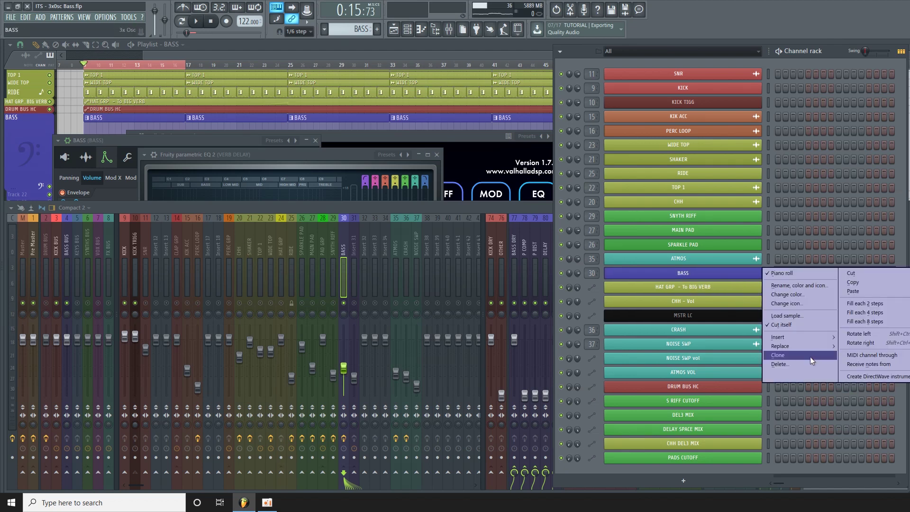
{"action": "left_click", "coordinate": [799, 355]}
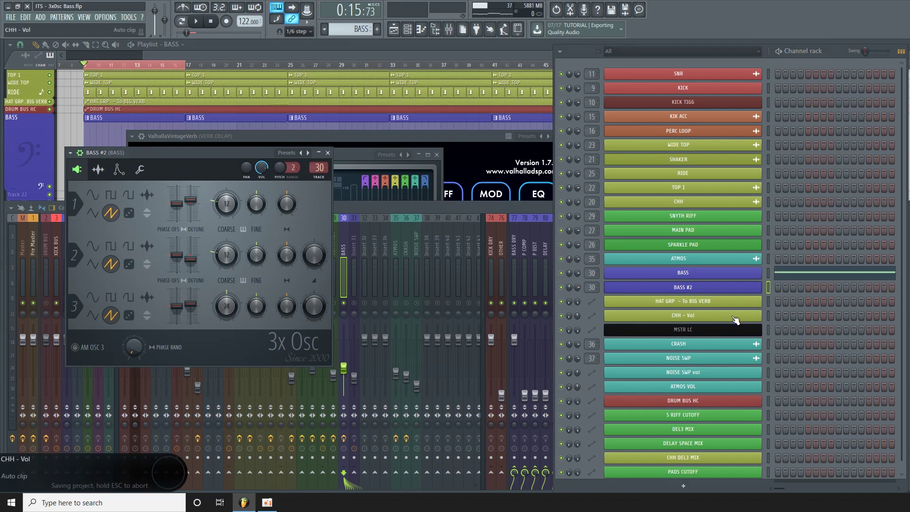
{"action": "right_click", "coordinate": [721, 288]}
{"action": "left_click", "coordinate": [797, 300]}
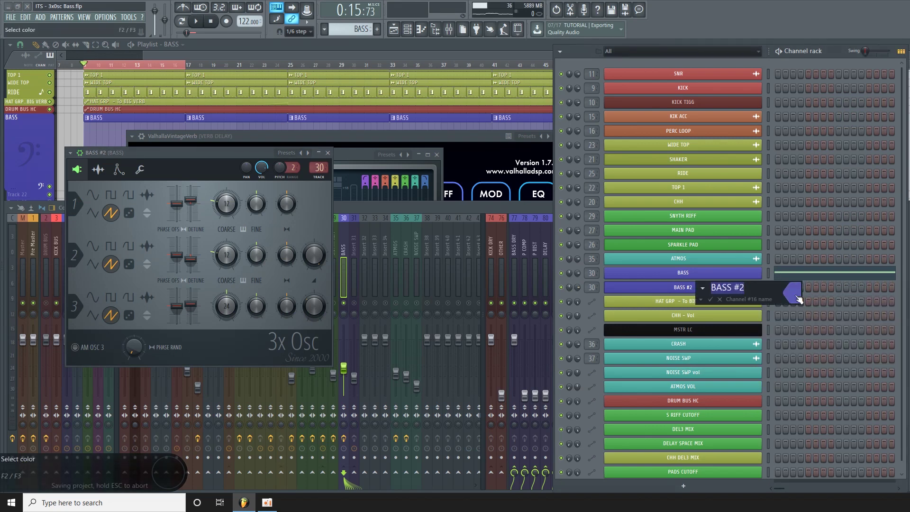
{"action": "type", "text": "ba"}
{"action": "key", "text": "BackSpace"}
{"action": "key", "text": "BackSpace"}
{"action": "type", "text": "ba"}
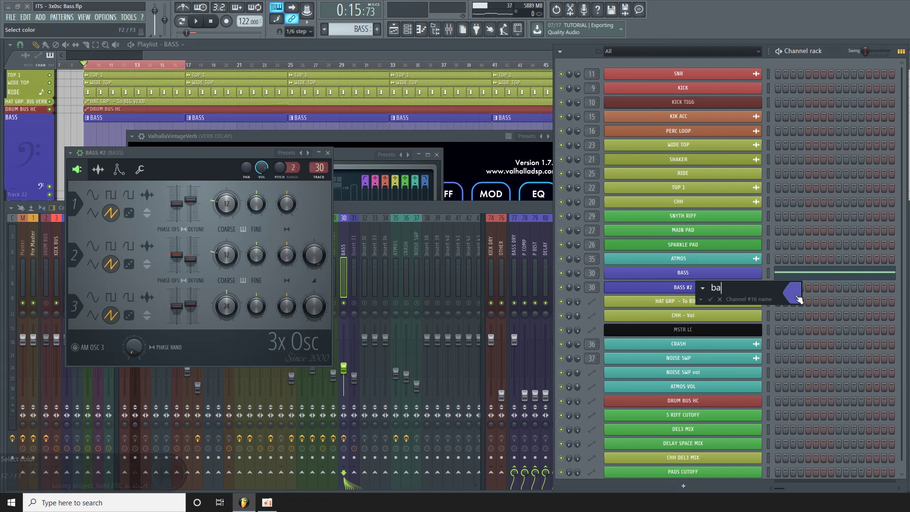
{"action": "key", "text": "BackSpace"}
{"action": "key", "text": "BackSpace"}
{"action": "type", "text": "BASS CO"}
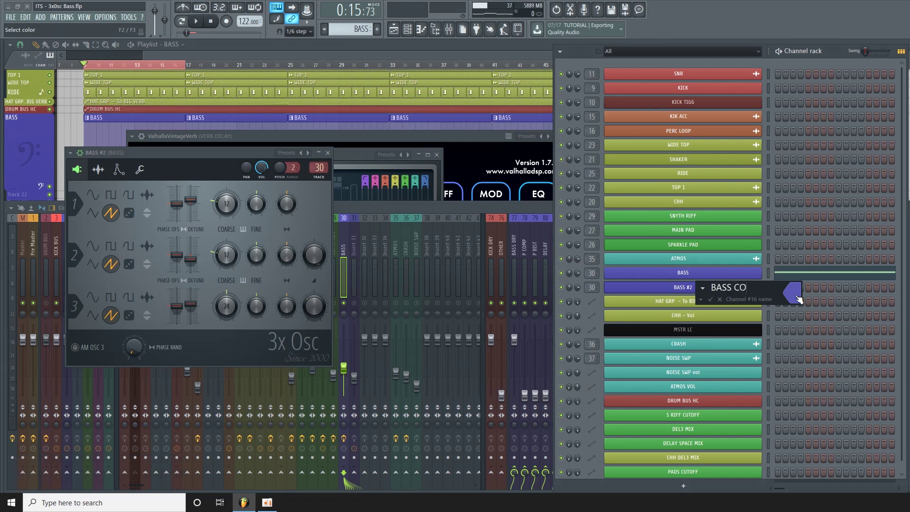
{"action": "type", "text": "PY"}
{"action": "key", "text": "Return"}
Copy the notes of the BASS channel into the BASS COPY channel
{"action": "left_click", "coordinate": [768, 273]}
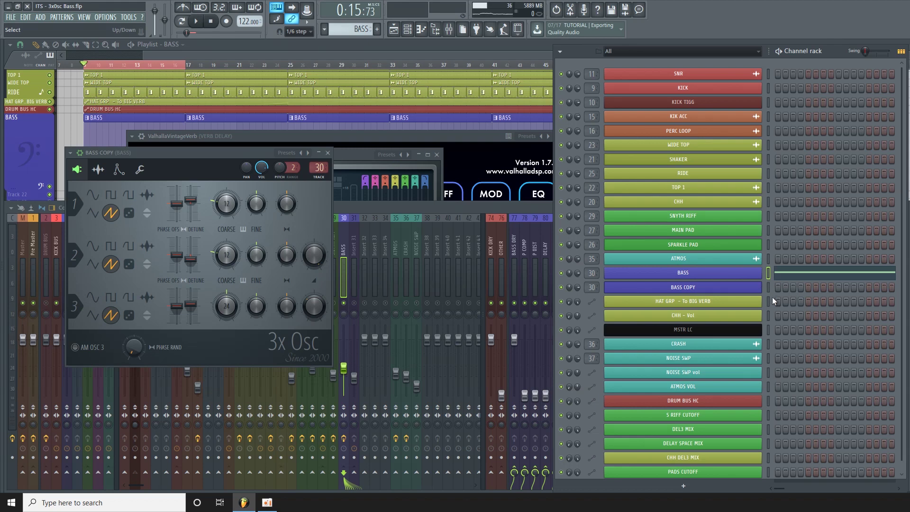
{"action": "left_click", "coordinate": [768, 287]}
{"action": "key", "text": "ctrl+v"}
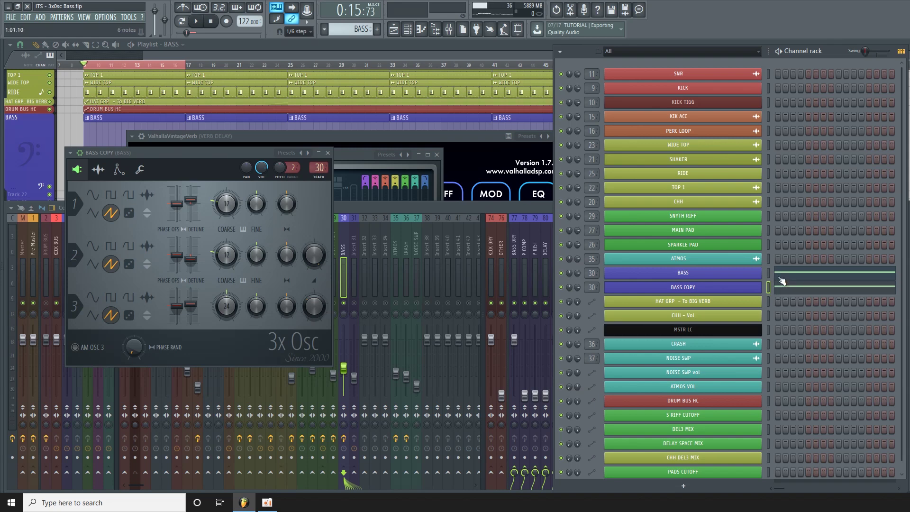
Mute the BASS mixer track and route the BASS COPY channel to mixer track 31
{"action": "left_click", "coordinate": [347, 307]}
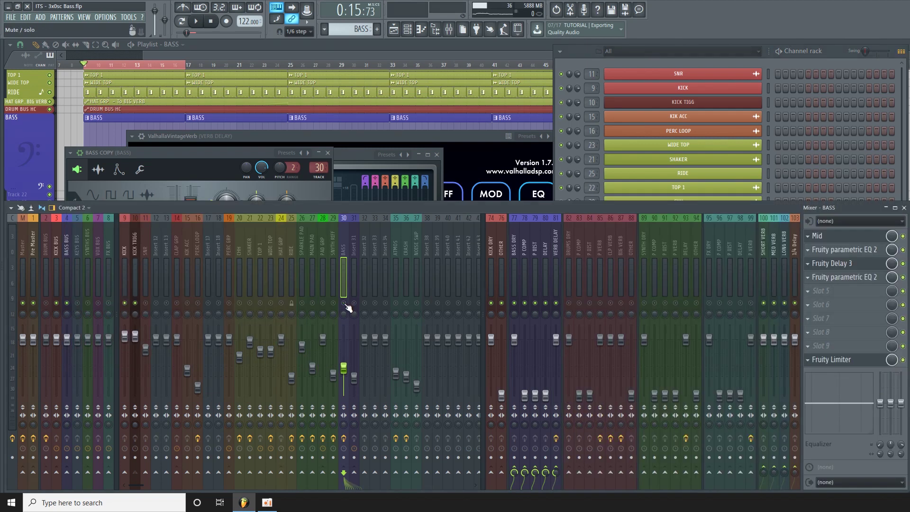
{"action": "left_click", "coordinate": [354, 250]}
{"action": "left_click", "coordinate": [584, 50]}
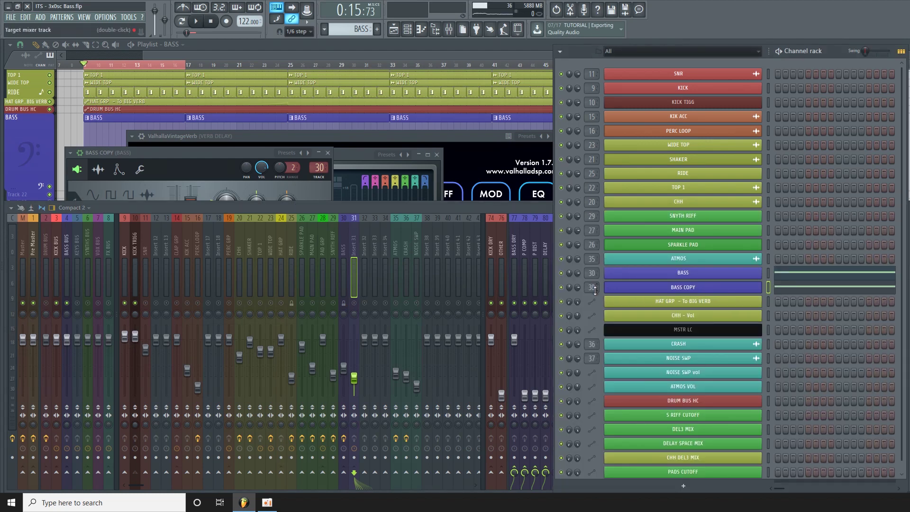
{"action": "left_click_drag", "start_coordinate": [592, 287], "coordinate": [592, 282]}
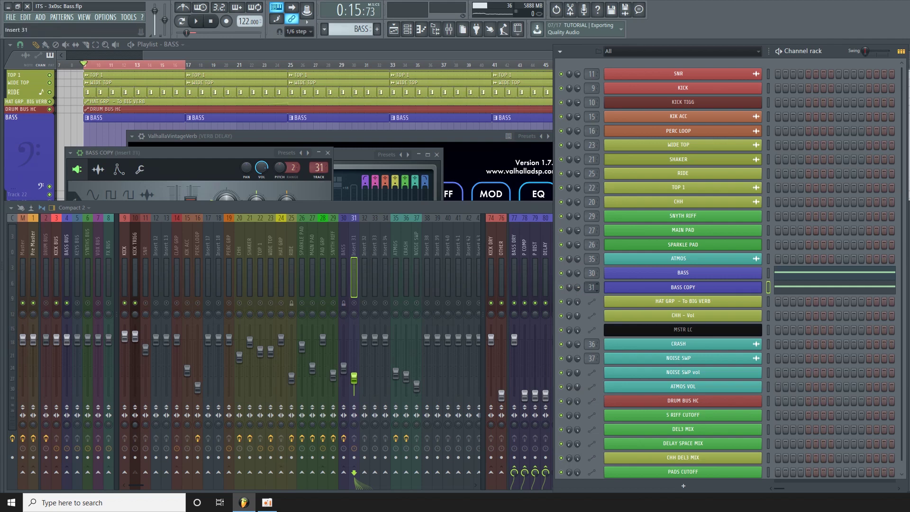
Save the state of the BASS mixer track as a preset named "ITS_Melodic Bass 3xOsc 2"
{"action": "left_click", "coordinate": [345, 249]}
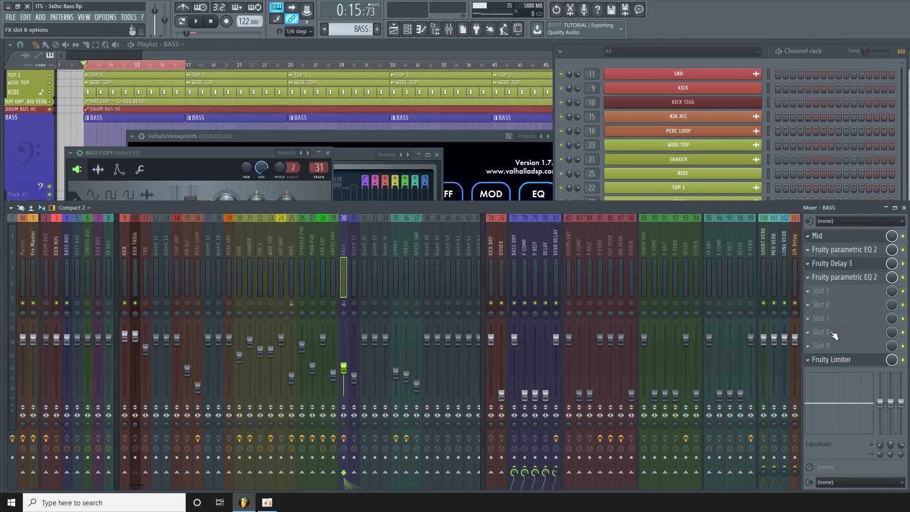
{"action": "right_click", "coordinate": [344, 245]}
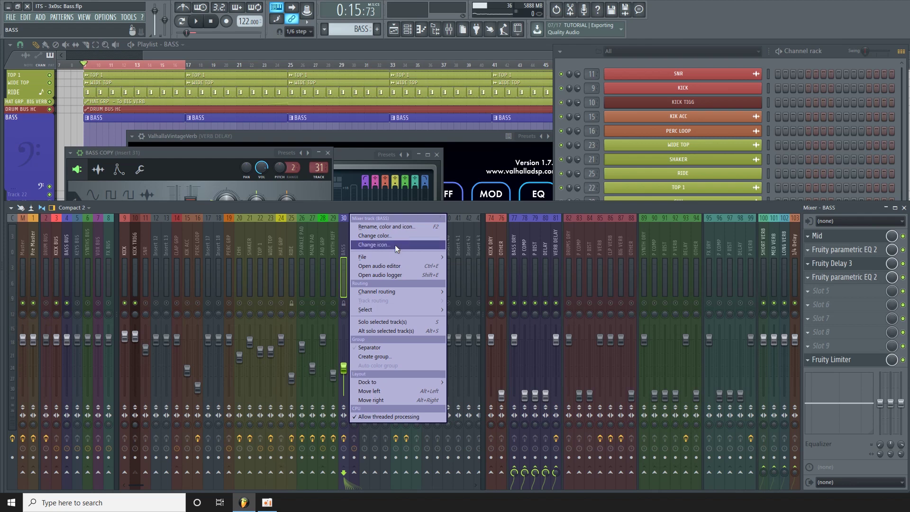
{"action": "mouse_move", "coordinate": [396, 258]}
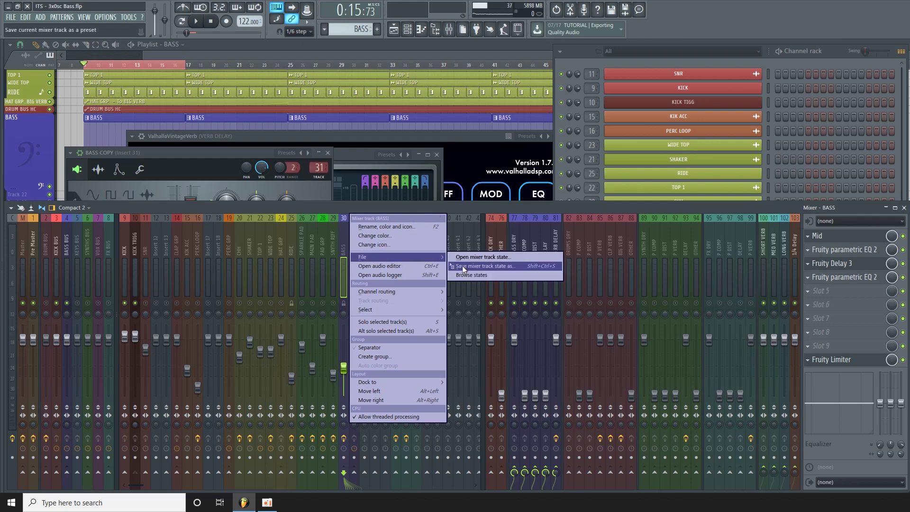
{"action": "left_click", "coordinate": [482, 265]}
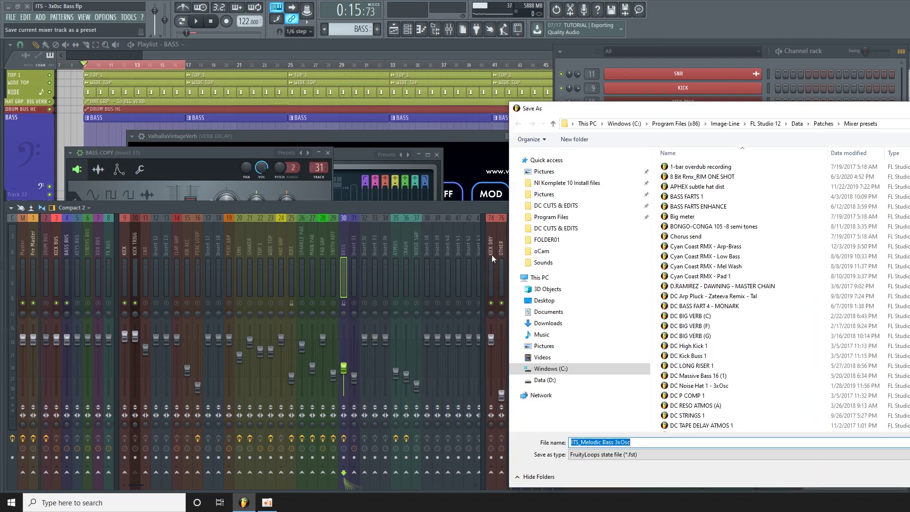
{"action": "left_click", "coordinate": [639, 442]}
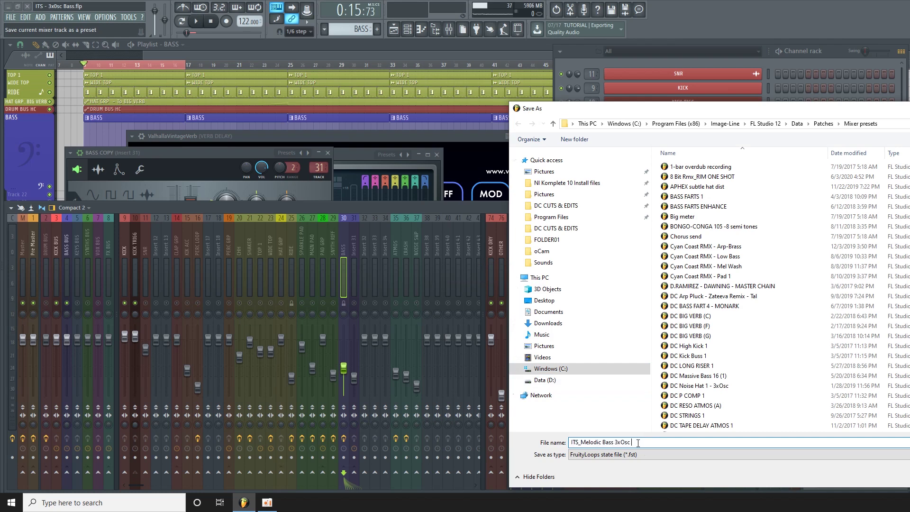
{"action": "type", "text": "2"}
{"action": "key", "text": "Return"}
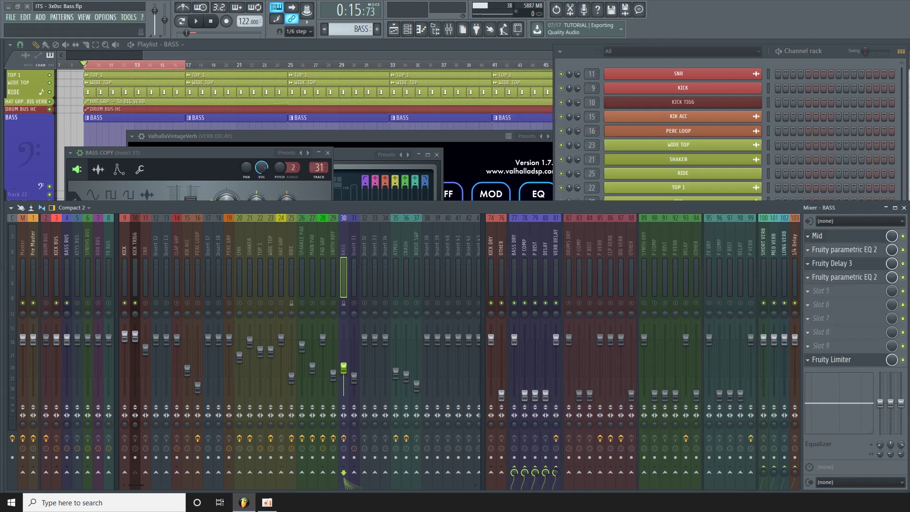
Load the "ITS_Melodic Bass 3xOsc 2" mixer track state into Insert 31 and save the project
{"action": "right_click", "coordinate": [351, 247]}
{"action": "mouse_move", "coordinate": [410, 258]}
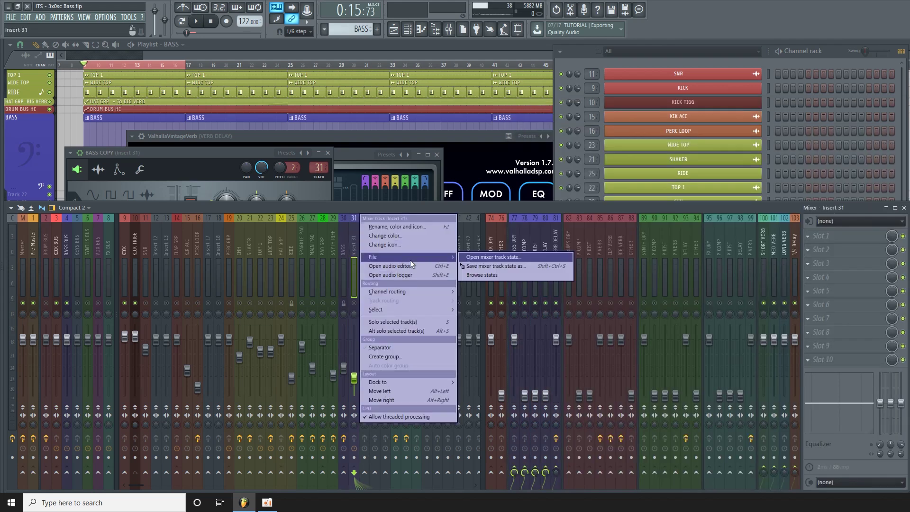
{"action": "left_click", "coordinate": [490, 256]}
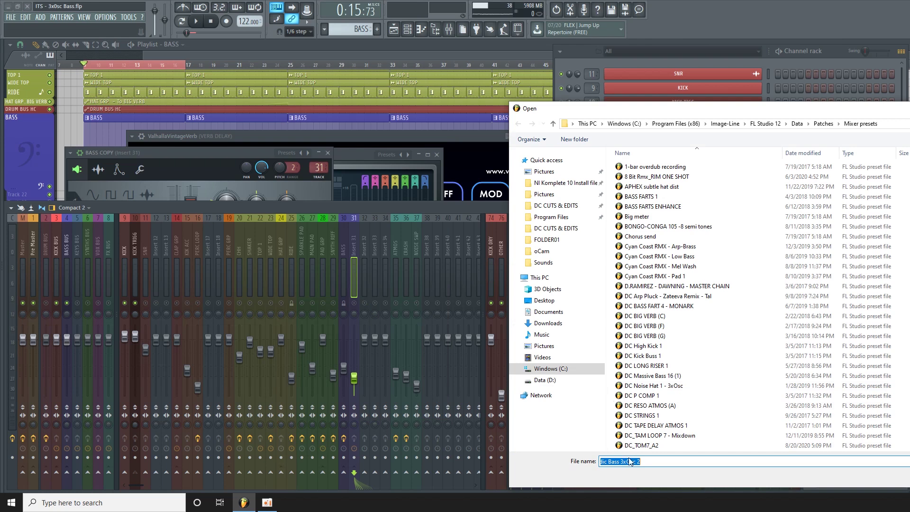
{"action": "scroll", "coordinate": [659, 426], "scroll_direction": "down", "scroll_amount": 3}
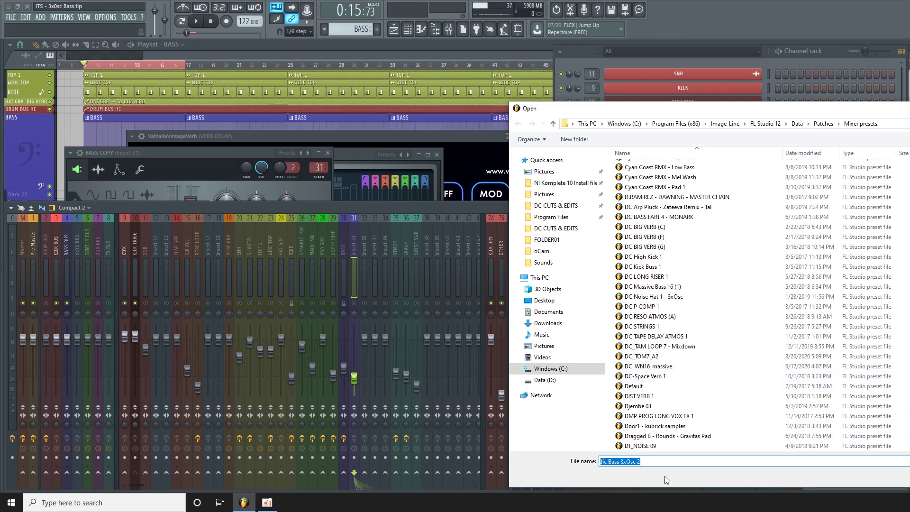
{"action": "left_click", "coordinate": [657, 460]}
{"action": "left_click_drag", "start_coordinate": [657, 461], "coordinate": [548, 459]}
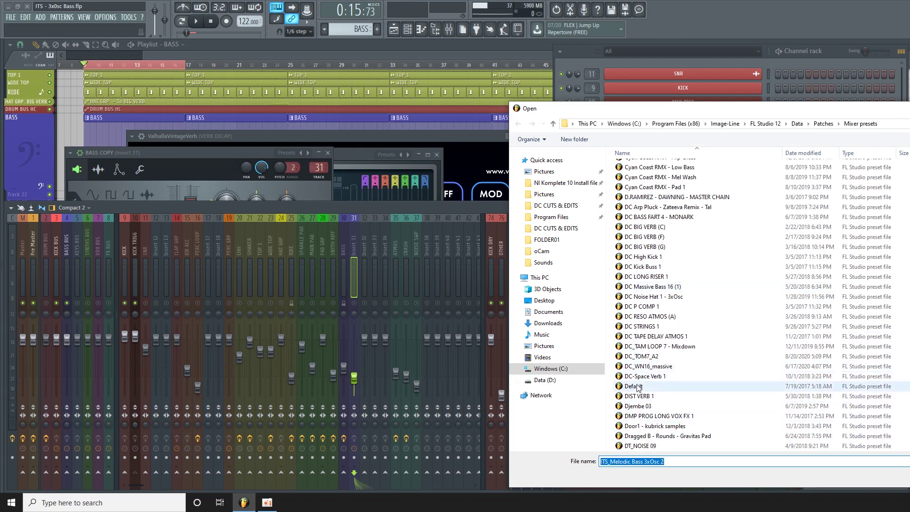
{"action": "scroll", "coordinate": [653, 296], "scroll_direction": "up", "scroll_amount": 3}
{"action": "scroll", "coordinate": [656, 249], "scroll_direction": "down", "scroll_amount": 2}
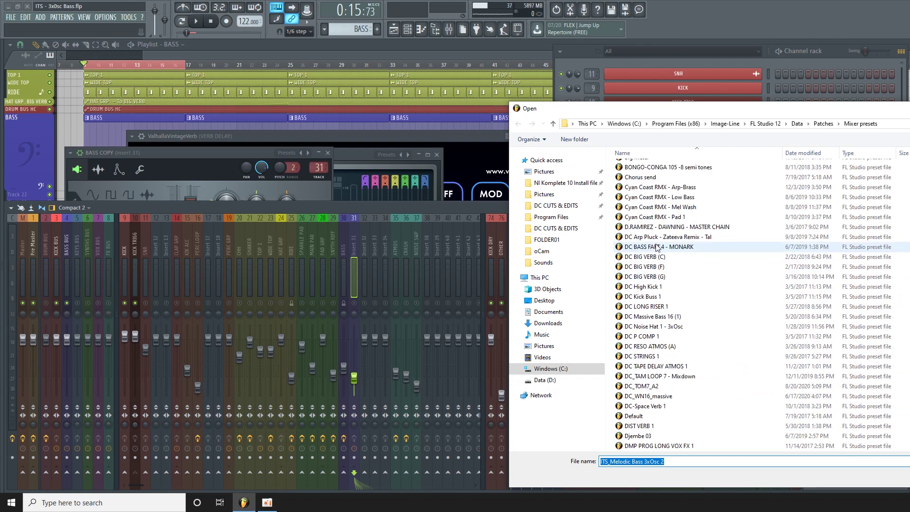
{"action": "scroll", "coordinate": [656, 248], "scroll_direction": "down", "scroll_amount": 2}
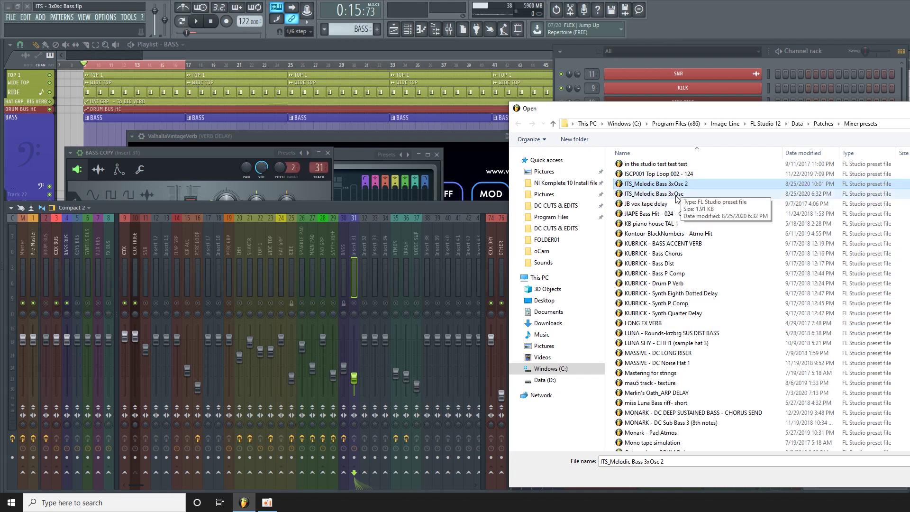
{"action": "double_click", "coordinate": [704, 185]}
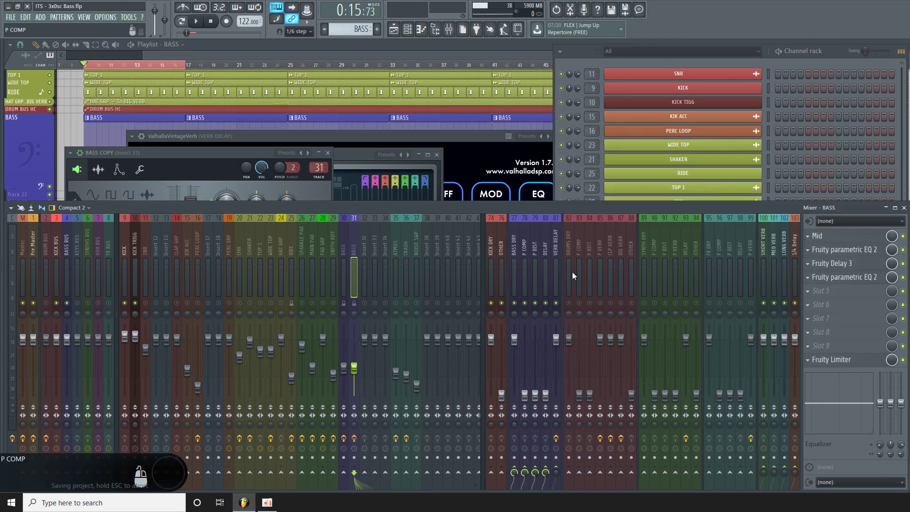
{"action": "key", "text": "ctrl+s"}
Remove the Mid effect from the first slot of mixer track 31
{"action": "left_click", "coordinate": [346, 251]}
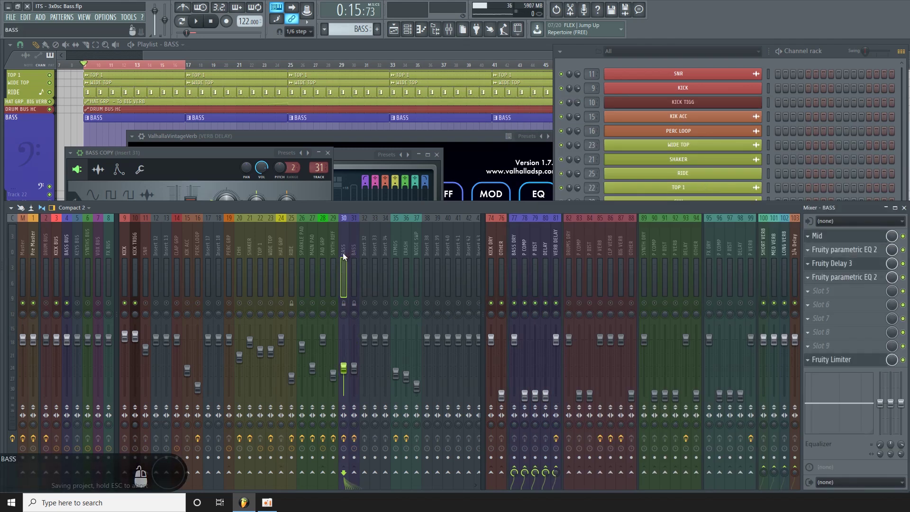
{"action": "left_click", "coordinate": [353, 250]}
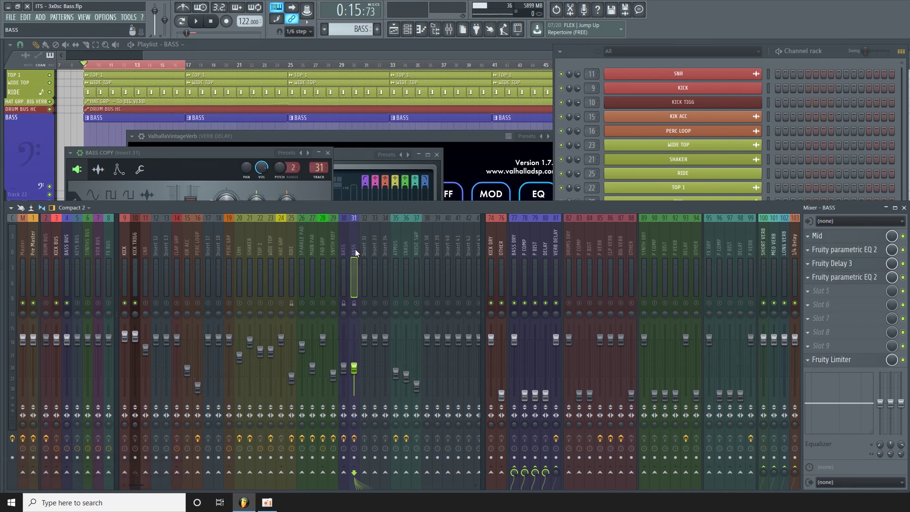
{"action": "left_click", "coordinate": [856, 236]}
{"action": "left_click", "coordinate": [858, 238]}
{"action": "left_click", "coordinate": [807, 236]}
{"action": "mouse_move", "coordinate": [822, 248]}
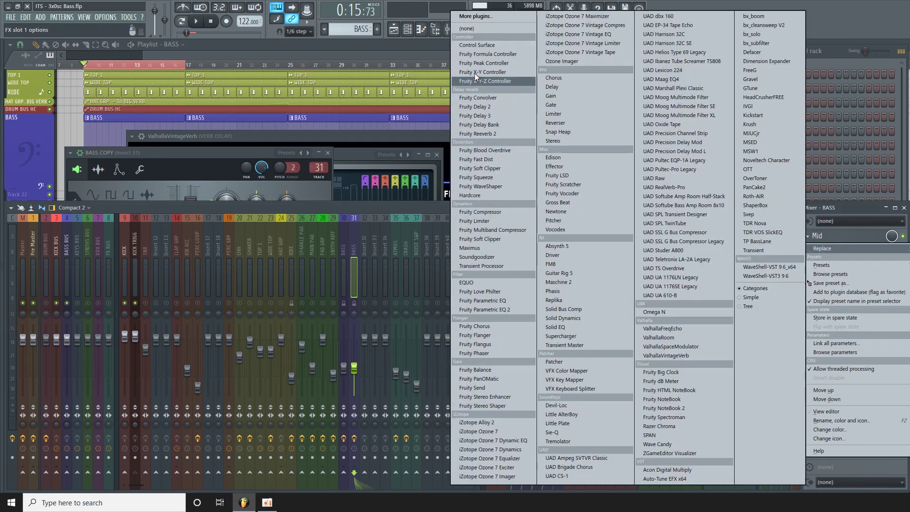
{"action": "left_click", "coordinate": [462, 29]}
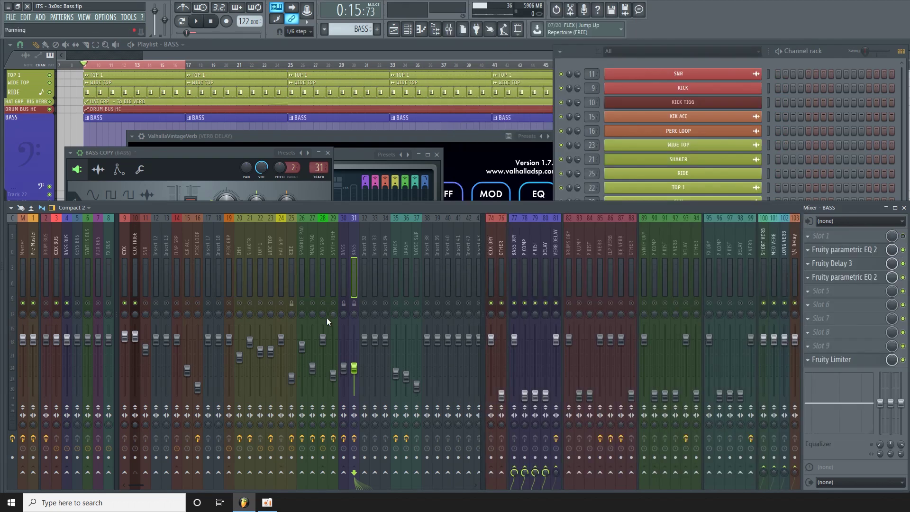
Unmute mixer track 31, start playback and lower the track's fader slightly
{"action": "left_click", "coordinate": [355, 368]}
{"action": "left_click", "coordinate": [354, 304]}
{"action": "key", "text": "space"}
{"action": "left_click_drag", "start_coordinate": [354, 369], "coordinate": [354, 380]}
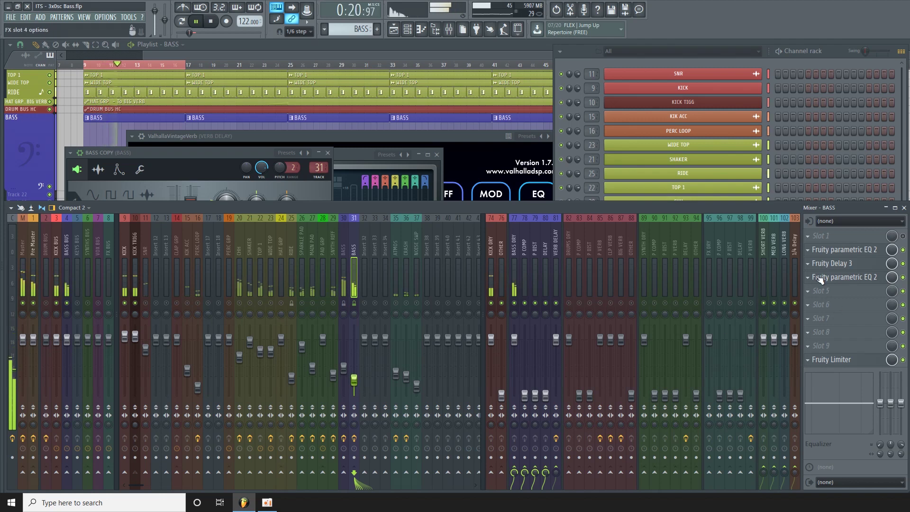
Stop playback and inspect the KICK TRIGG sidechain routing and the Fruity Limiter on mixer track 31
{"action": "key", "text": "space"}
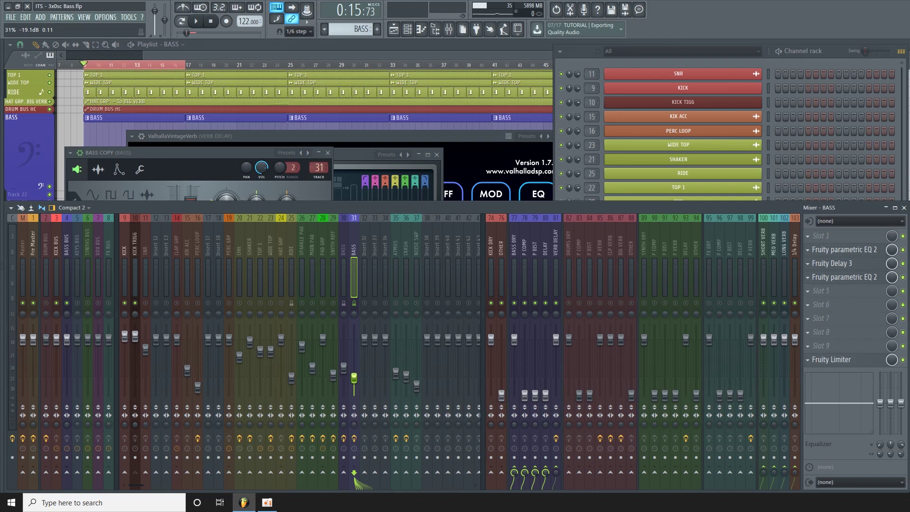
{"action": "left_click", "coordinate": [838, 322]}
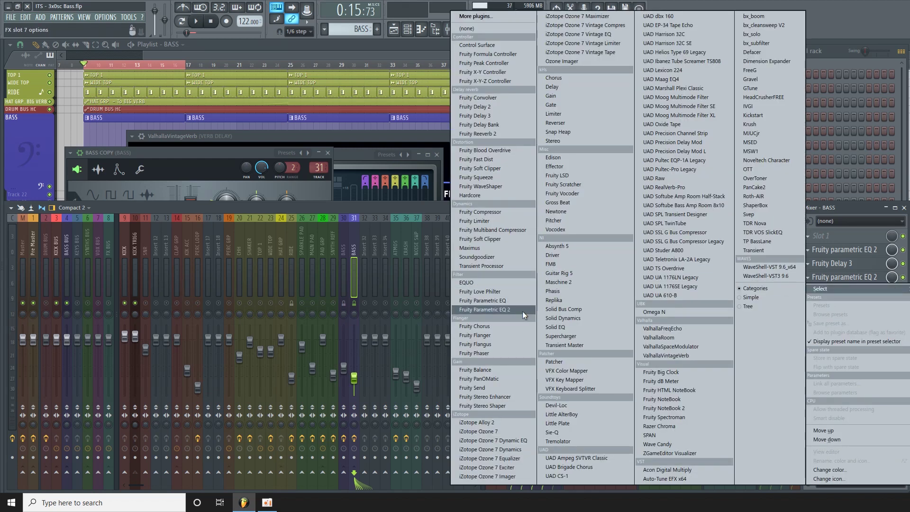
{"action": "key", "text": "Escape"}
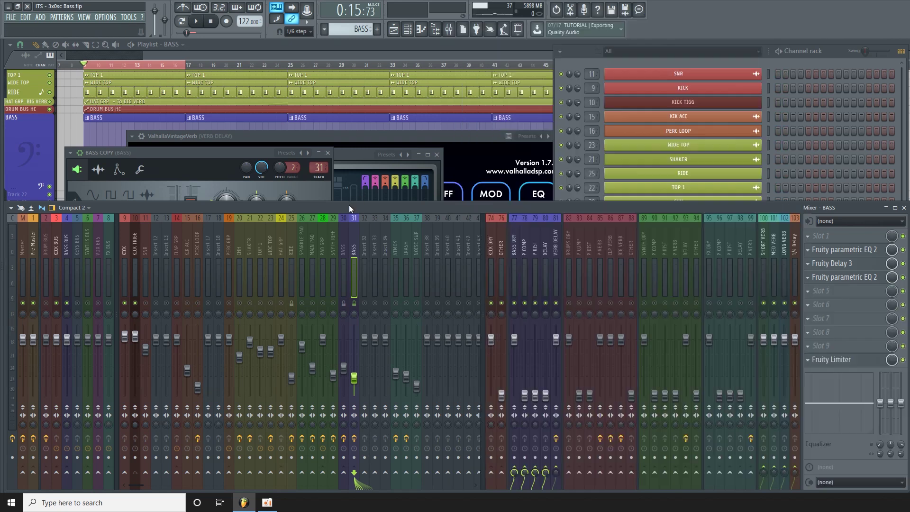
{"action": "left_click", "coordinate": [134, 250]}
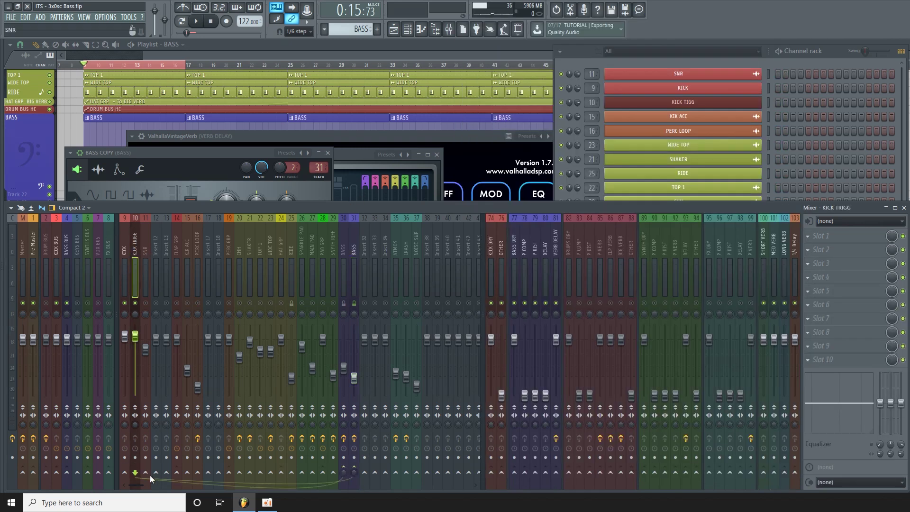
{"action": "left_click", "coordinate": [354, 248]}
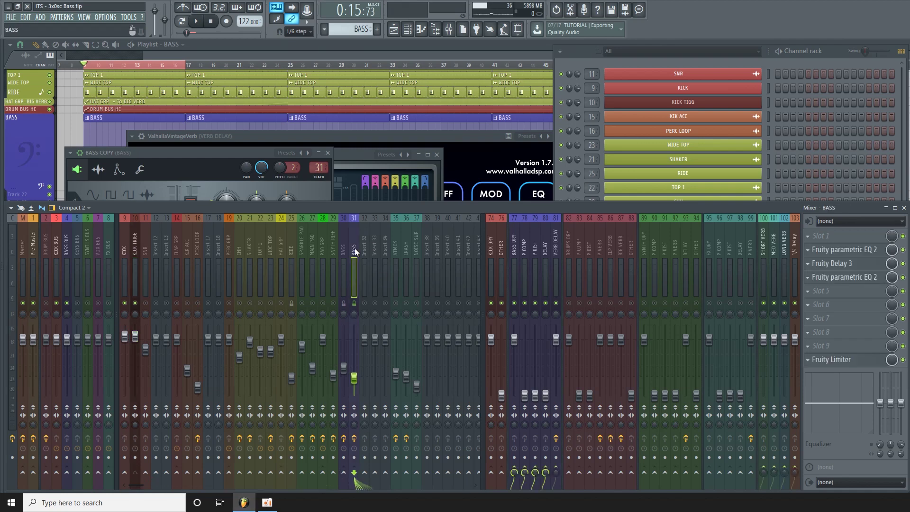
{"action": "left_click", "coordinate": [860, 362]}
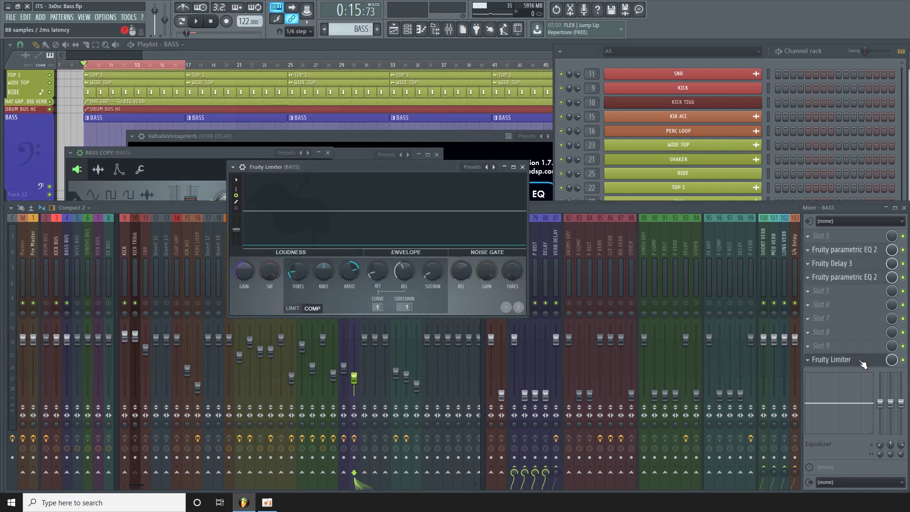
{"action": "key", "text": "space"}
{"action": "key", "text": "space"}
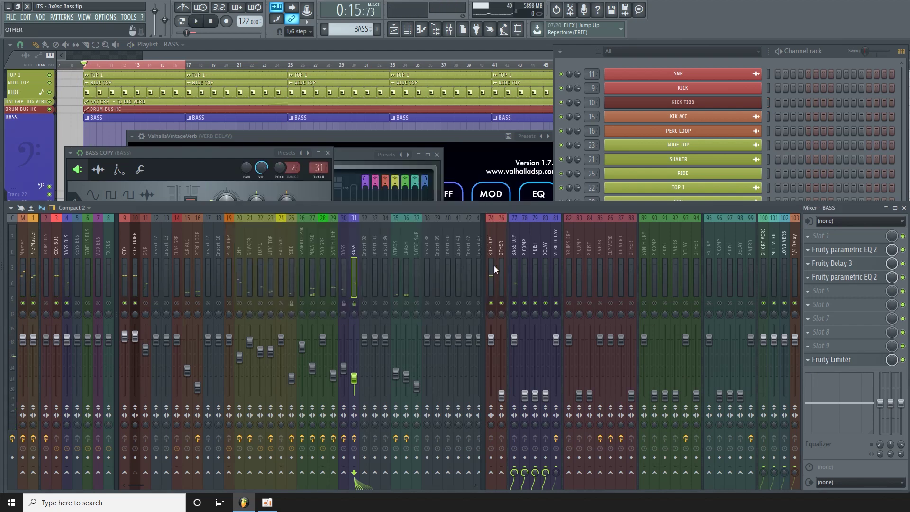
{"action": "left_click", "coordinate": [522, 166]}
Load Fruity Parametric EQ 2 into slot 7 of mixer track 31 and set its band 1 type to high pass
{"action": "left_click", "coordinate": [835, 323]}
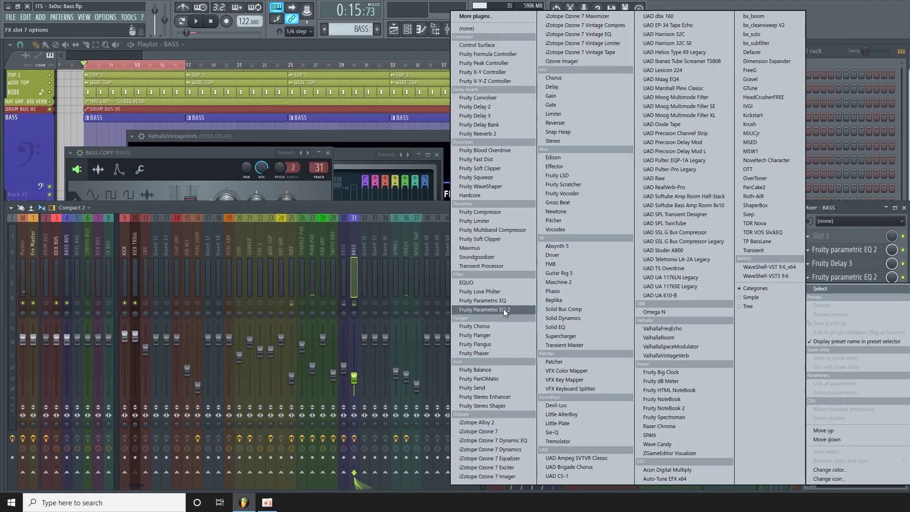
{"action": "left_click", "coordinate": [519, 308]}
{"action": "left_click_drag", "start_coordinate": [254, 163], "coordinate": [415, 182]}
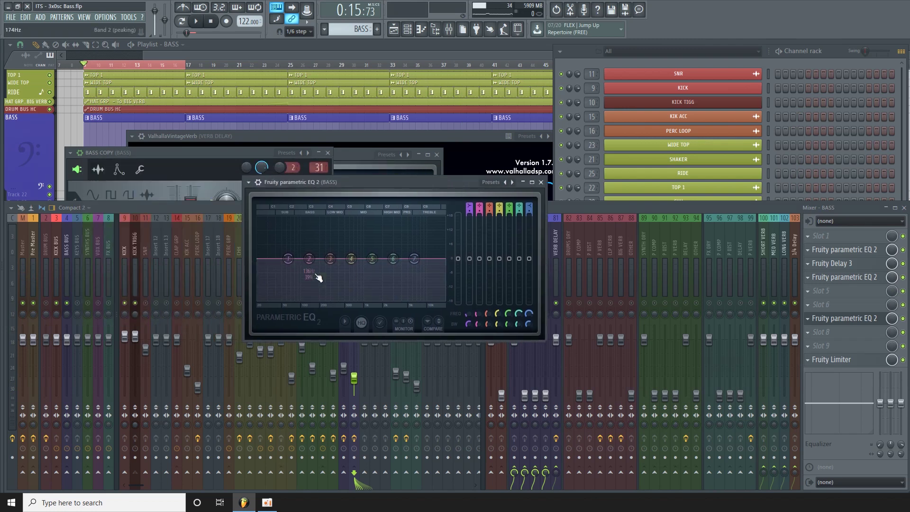
{"action": "right_click", "coordinate": [288, 259]}
{"action": "mouse_move", "coordinate": [308, 293]}
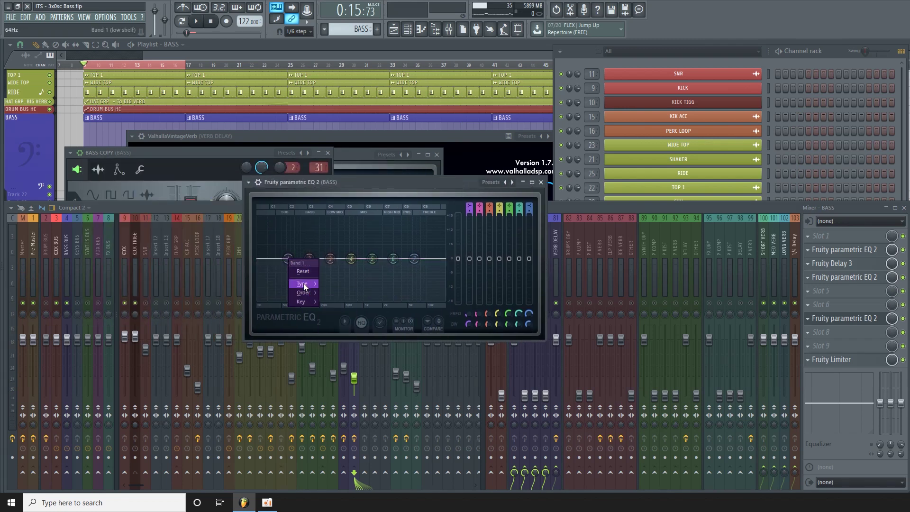
{"action": "left_click", "coordinate": [339, 310]}
{"action": "left_click_drag", "start_coordinate": [405, 186], "coordinate": [525, 173]}
Unmute the BASS mixer track 30 and enlarge the new EQ window of track 31
{"action": "left_click", "coordinate": [343, 304]}
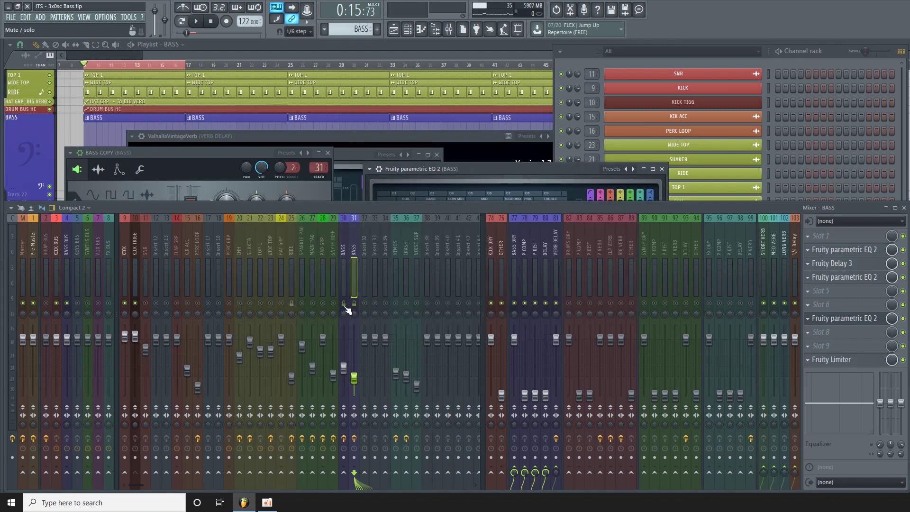
{"action": "left_click", "coordinate": [508, 172]}
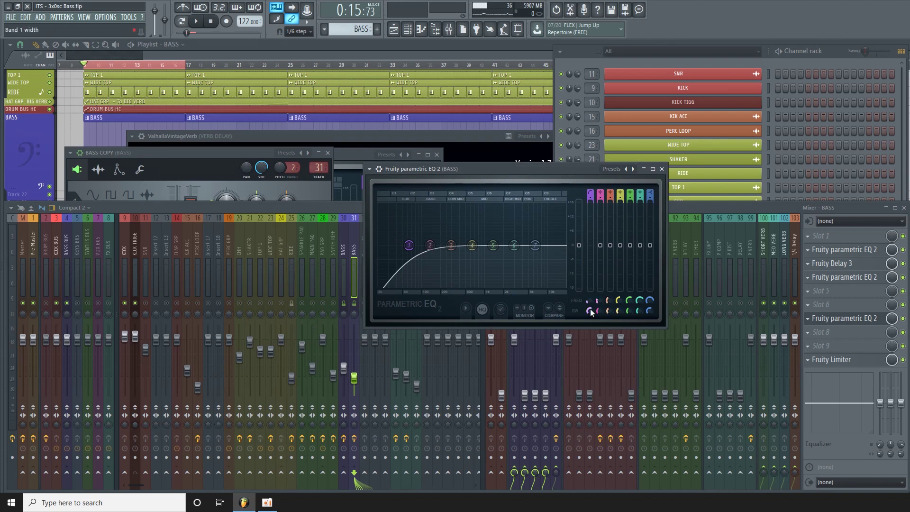
{"action": "left_click_drag", "start_coordinate": [513, 173], "coordinate": [470, 149]}
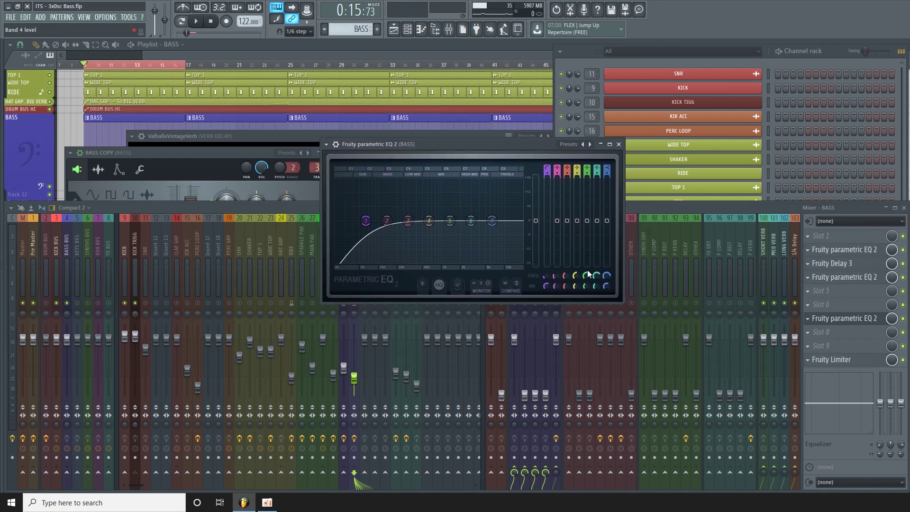
{"action": "left_click_drag", "start_coordinate": [620, 302], "coordinate": [730, 400]}
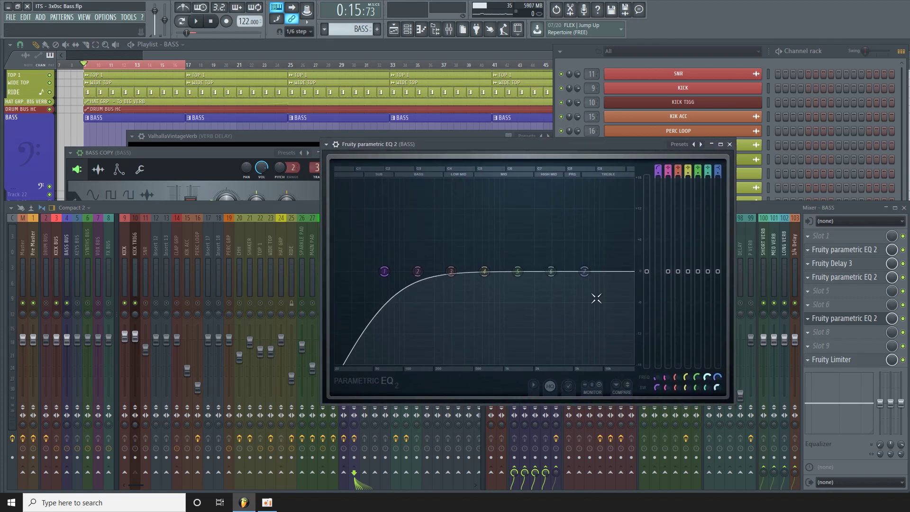
{"action": "left_click_drag", "start_coordinate": [524, 155], "coordinate": [421, 126]}
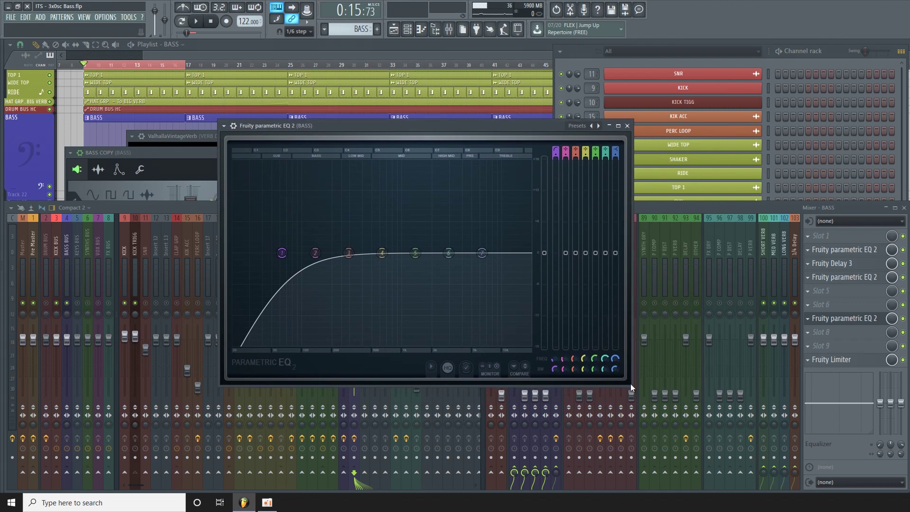
{"action": "left_click_drag", "start_coordinate": [630, 382], "coordinate": [673, 405]}
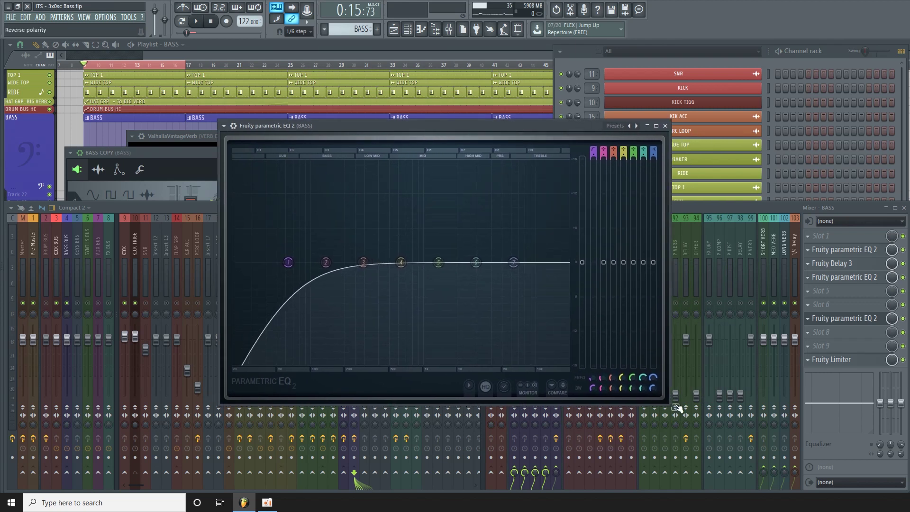
Raise the band 1 high-pass frequency to about 301 Hz while listening to playback, and close the EQ
{"action": "left_click", "coordinate": [590, 379]}
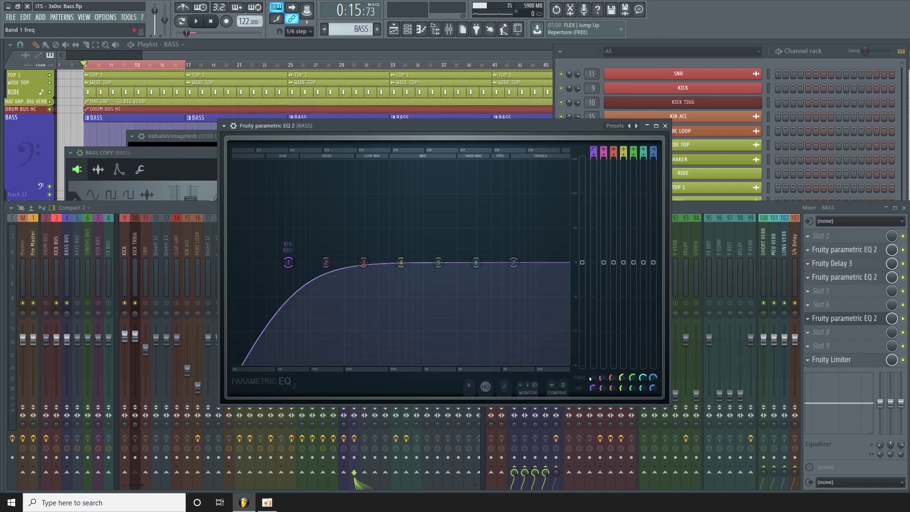
{"action": "left_click_drag", "start_coordinate": [590, 379], "coordinate": [591, 354]}
{"action": "key", "text": "space"}
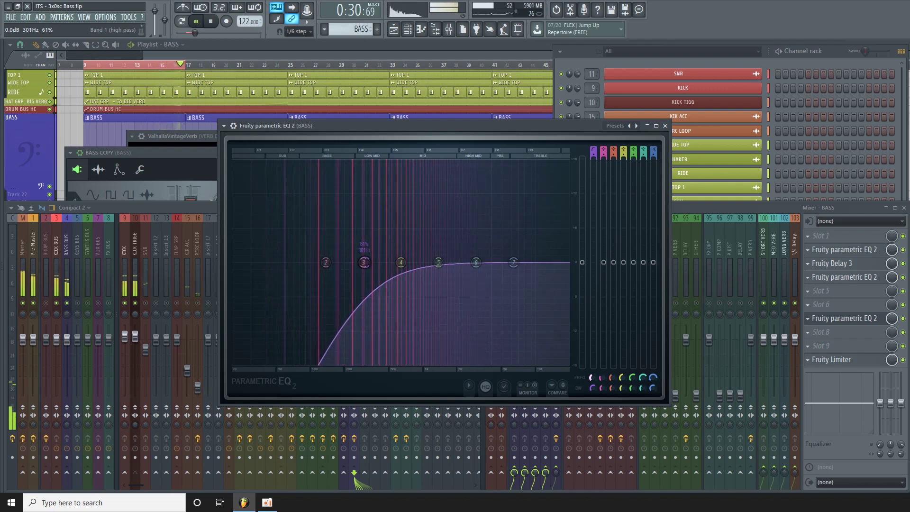
{"action": "left_click_drag", "start_coordinate": [590, 354], "coordinate": [591, 346]}
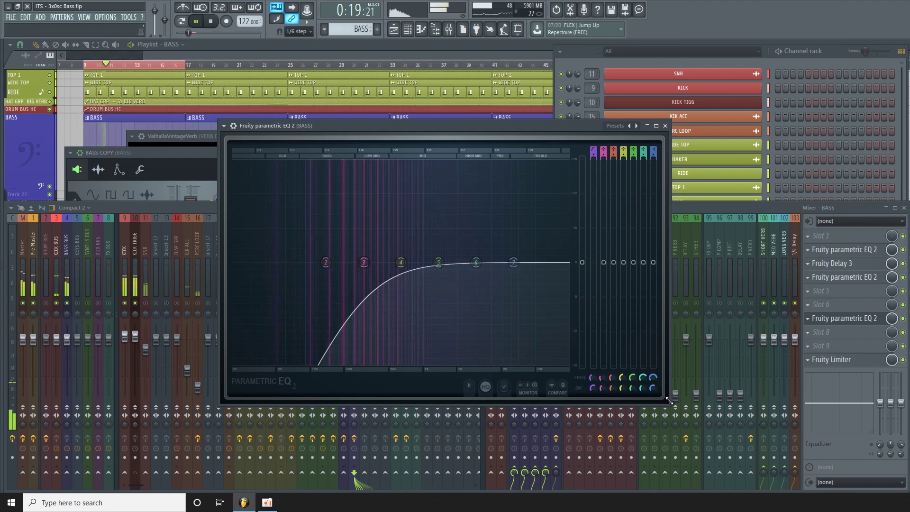
{"action": "left_click_drag", "start_coordinate": [668, 406], "coordinate": [520, 283]}
{"action": "left_click", "coordinate": [516, 125]}
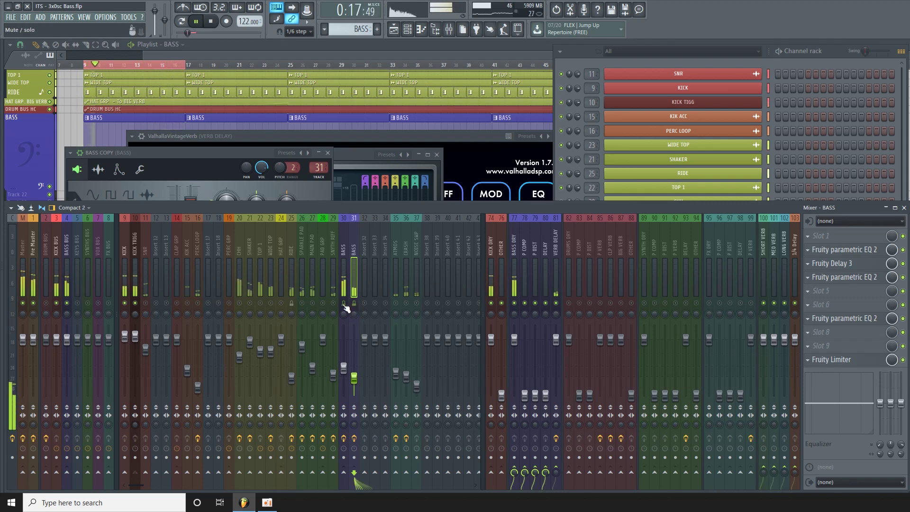
Restart playback and open the Ozone Imager on the Current mixer track to examine the stereo image
{"action": "key", "text": "space"}
{"action": "key", "text": "space"}
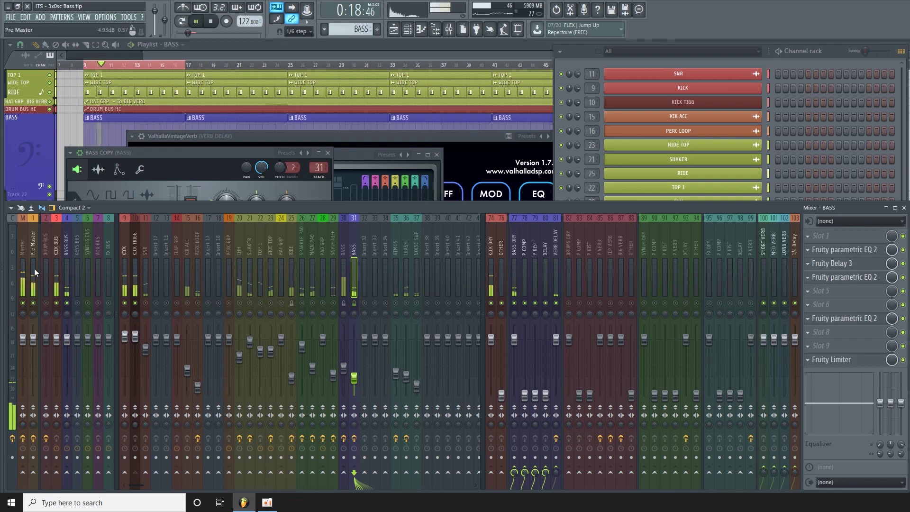
{"action": "left_click", "coordinate": [12, 244]}
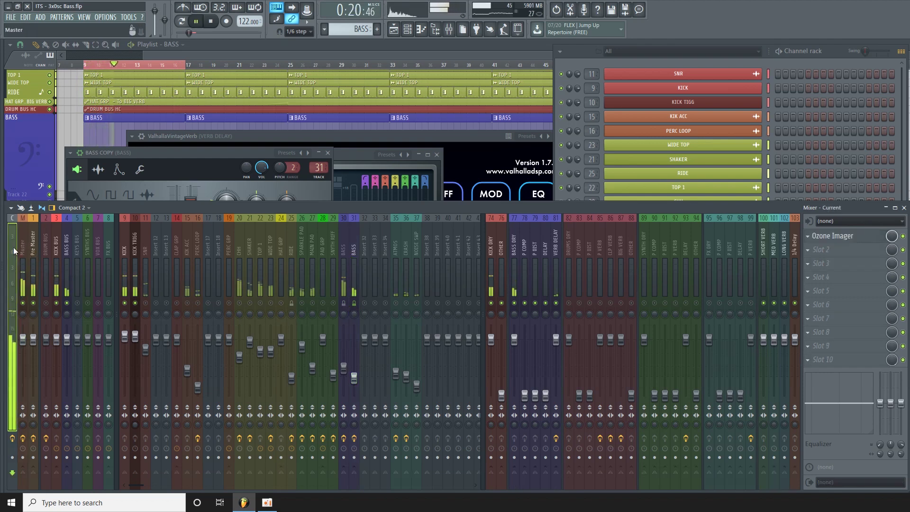
{"action": "left_click", "coordinate": [842, 239]}
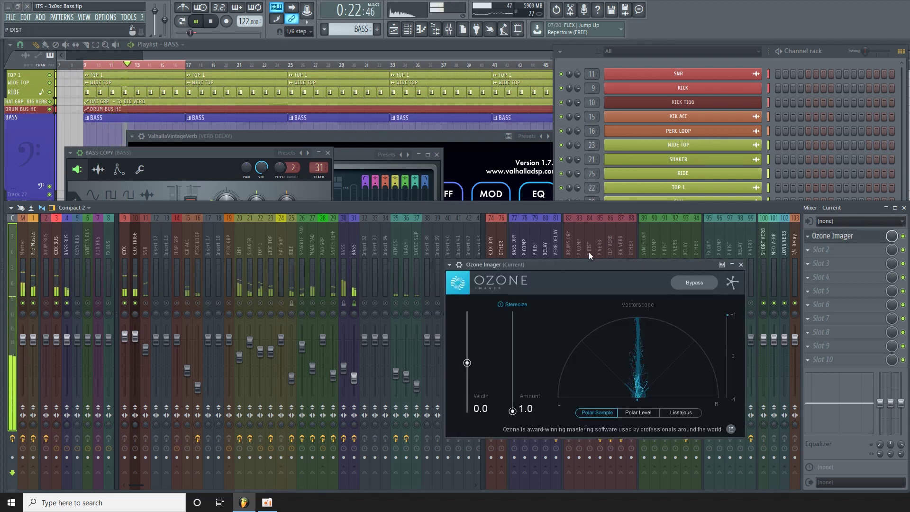
Adjust the panning of mixer track 31 slightly, checking it against the vectorscope, and close the Ozone Imager
{"action": "left_click", "coordinate": [353, 252]}
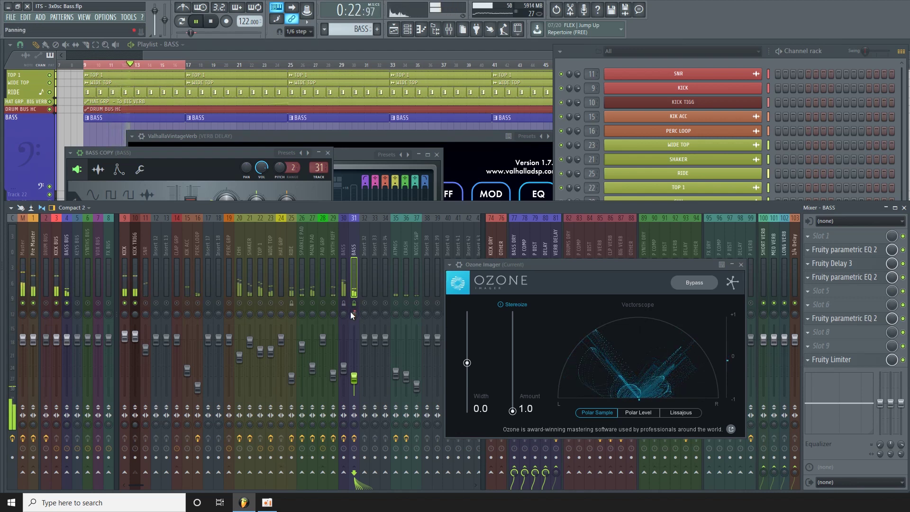
{"action": "left_click_drag", "start_coordinate": [351, 315], "coordinate": [352, 318]}
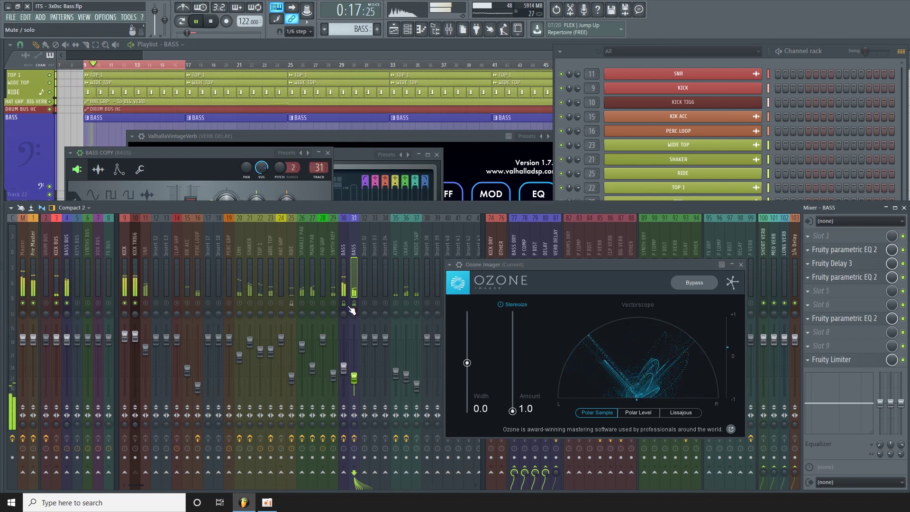
{"action": "key", "text": "space"}
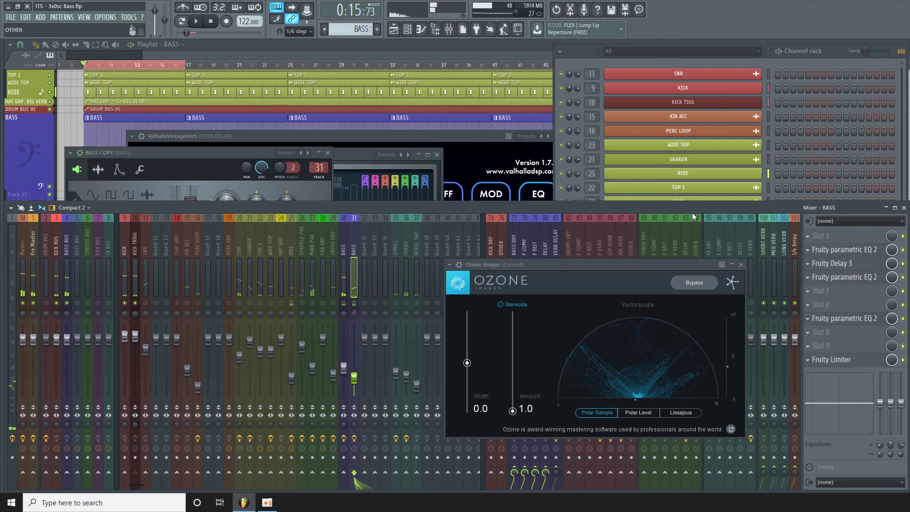
{"action": "left_click", "coordinate": [741, 264]}
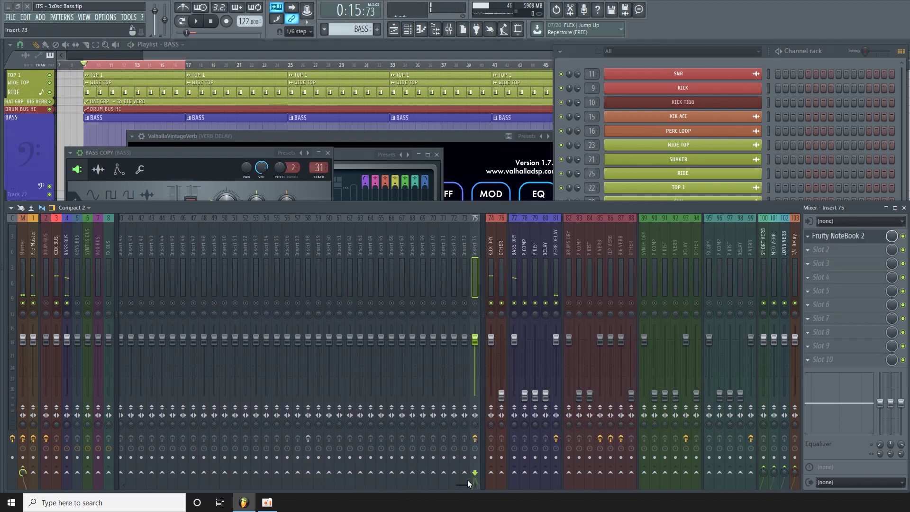
Rename mixer track 31 as "BASS WIDE"
{"action": "left_click_drag", "start_coordinate": [468, 480], "coordinate": [192, 480]}
{"action": "left_click", "coordinate": [305, 242]}
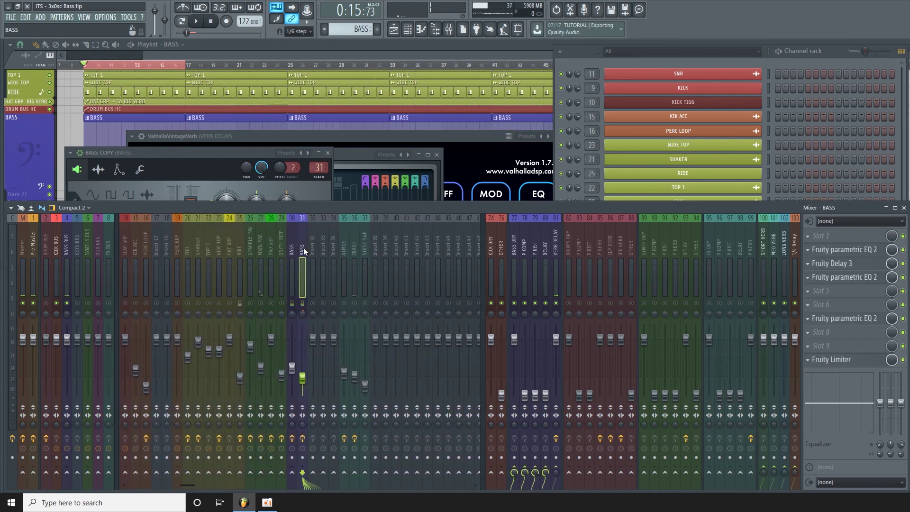
{"action": "right_click", "coordinate": [306, 214]}
{"action": "left_click", "coordinate": [334, 226]}
{"action": "key", "text": "Right"}
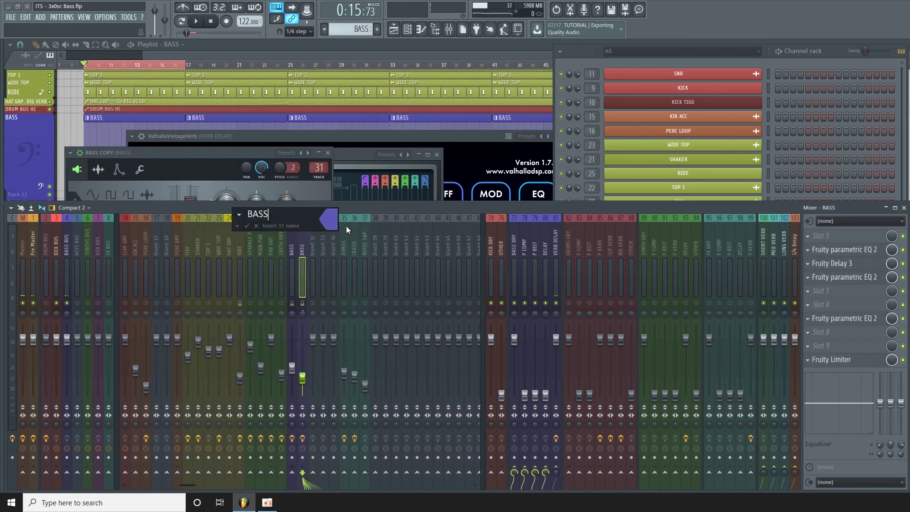
{"action": "type", "text": "WIDE"}
{"action": "key", "text": "Return"}
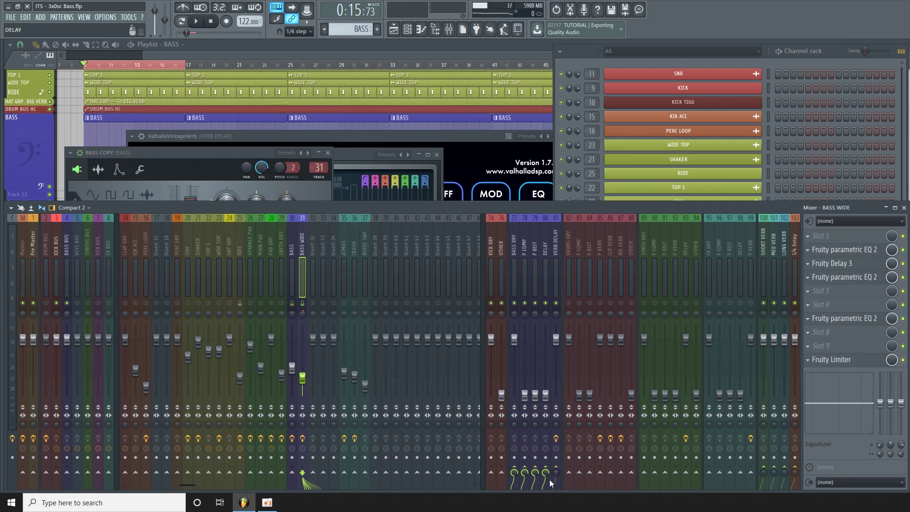
Raise the send level from BASS WIDE to the VERB DELAY track and audition it with playback
{"action": "left_click_drag", "start_coordinate": [557, 474], "coordinate": [557, 473]}
{"action": "left_click_drag", "start_coordinate": [557, 475], "coordinate": [557, 469]}
{"action": "key", "text": "space"}
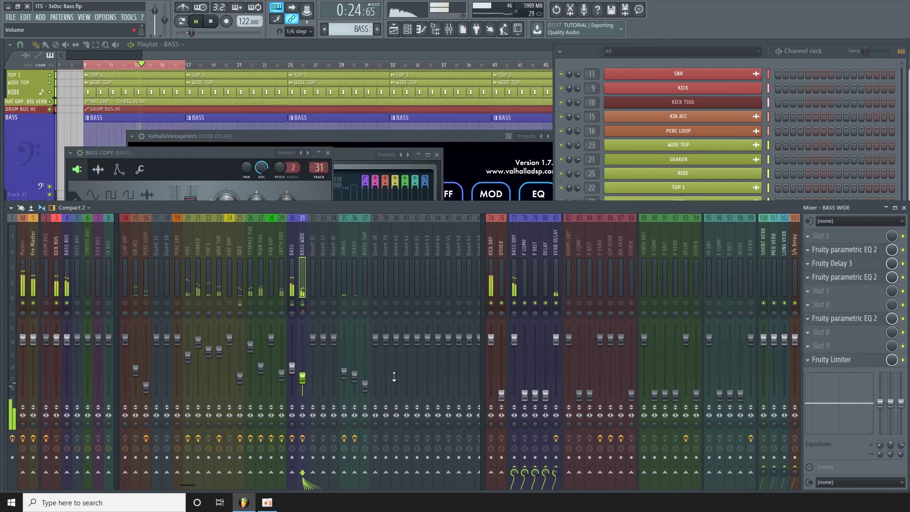
{"action": "key", "text": "space"}
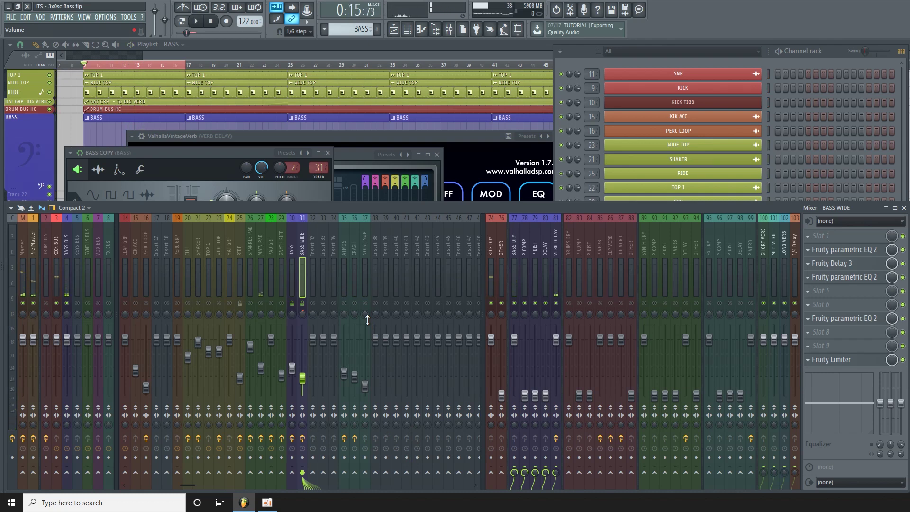
Examine the Fruity Parametric EQ 2 settings on the VERB DELAY mixer track and close its window
{"action": "left_click", "coordinate": [293, 250]}
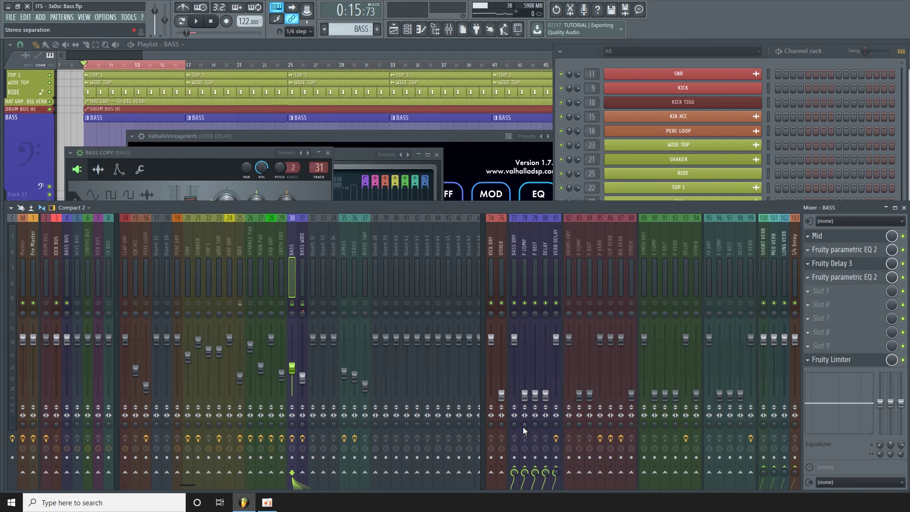
{"action": "left_click", "coordinate": [555, 250]}
{"action": "left_click", "coordinate": [851, 264]}
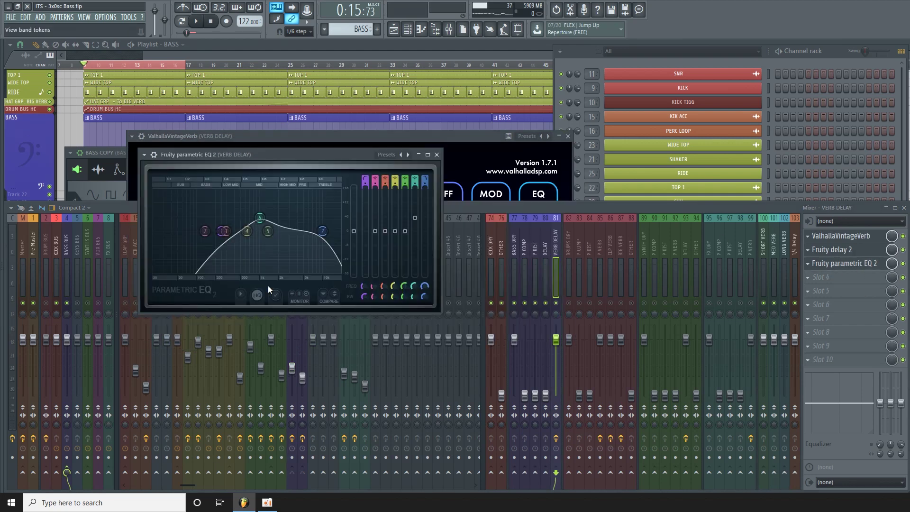
{"action": "left_click", "coordinate": [437, 154]}
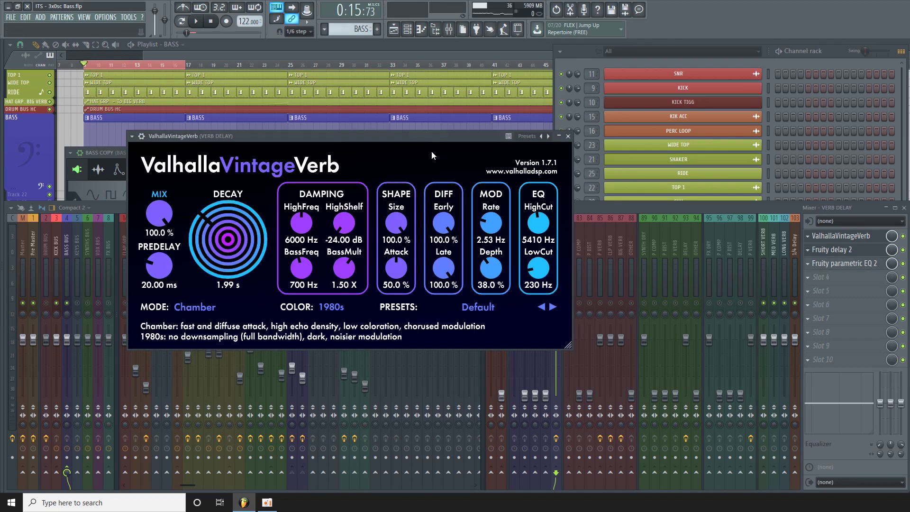
Close the VERB DELAY reverb and delay windows and load Control Surface into slot 7 of the BASS mixer track
{"action": "left_click", "coordinate": [567, 135]}
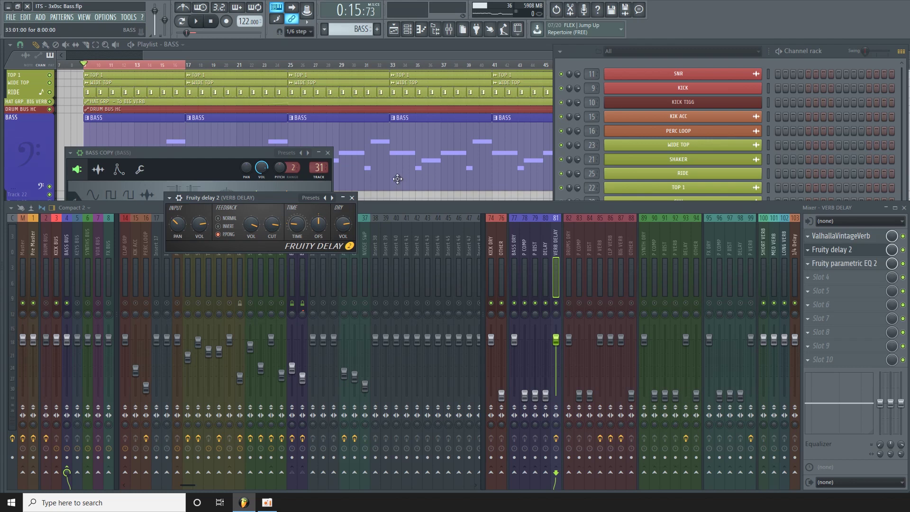
{"action": "left_click", "coordinate": [352, 198]}
{"action": "left_click", "coordinate": [294, 244]}
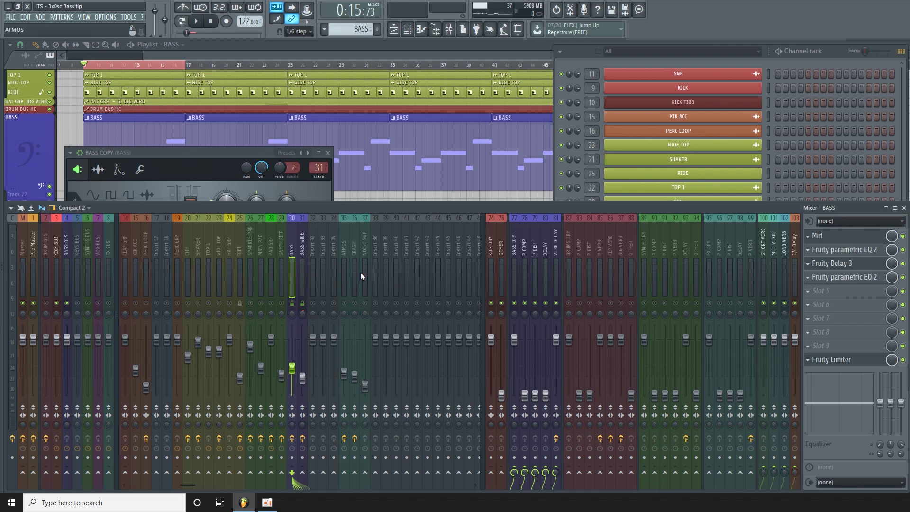
{"action": "left_click", "coordinate": [834, 319]}
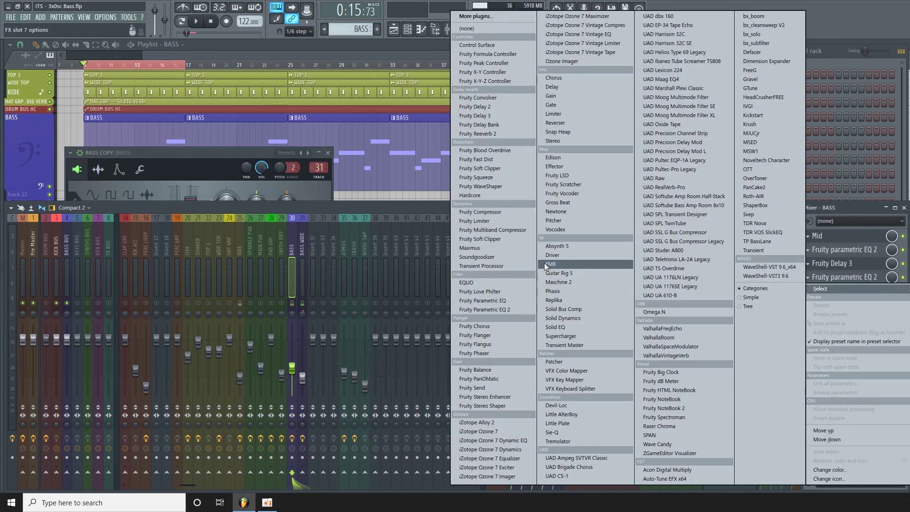
{"action": "left_click", "coordinate": [493, 46]}
{"action": "left_click_drag", "start_coordinate": [530, 190], "coordinate": [415, 135]}
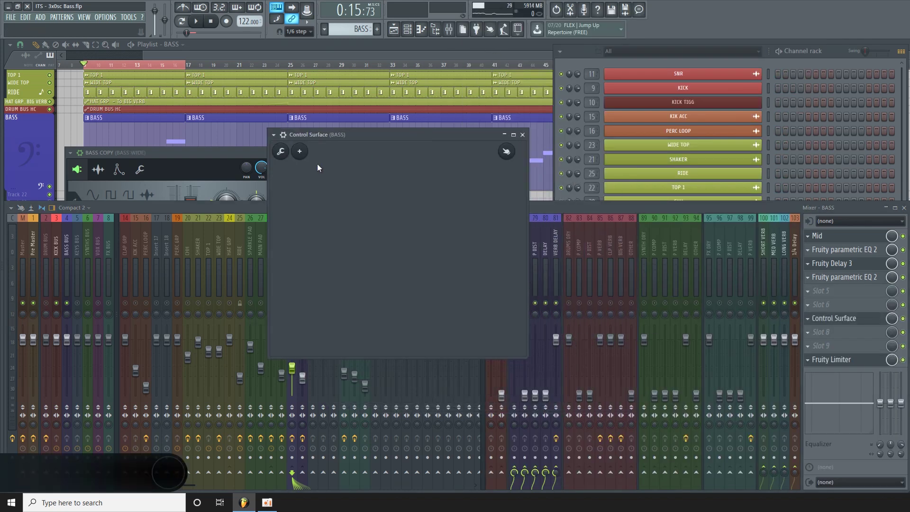
Add a knob control to the Control Surface and enlarge it to fill most of the surface
{"action": "left_click", "coordinate": [299, 151]}
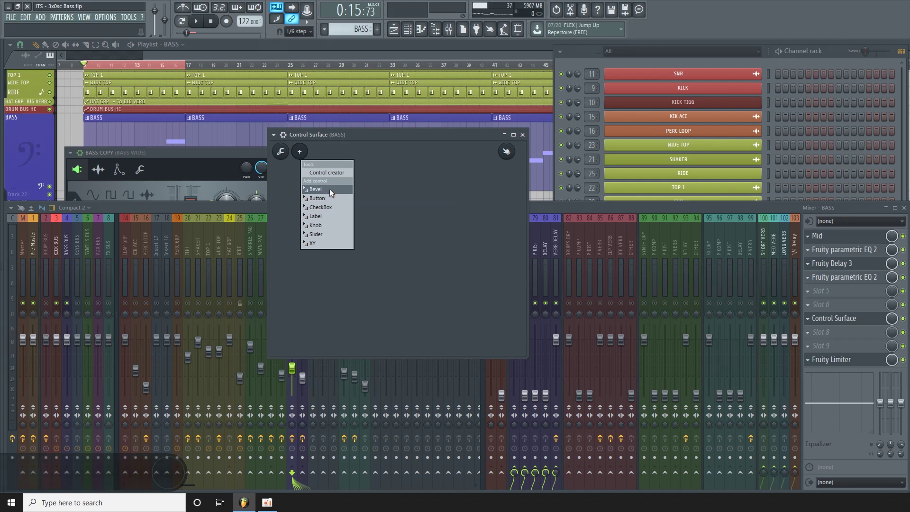
{"action": "left_click", "coordinate": [332, 225]}
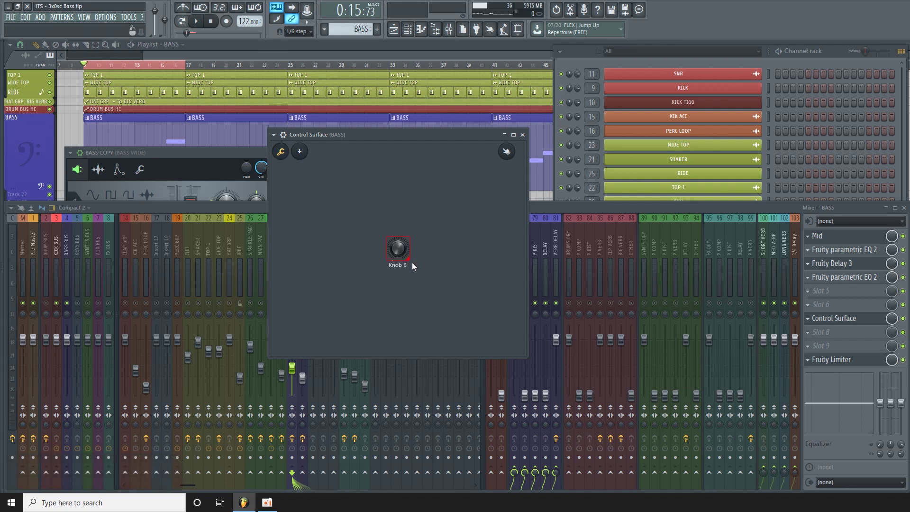
{"action": "left_click_drag", "start_coordinate": [408, 260], "coordinate": [373, 213]}
{"action": "left_click_drag", "start_coordinate": [406, 257], "coordinate": [453, 309]}
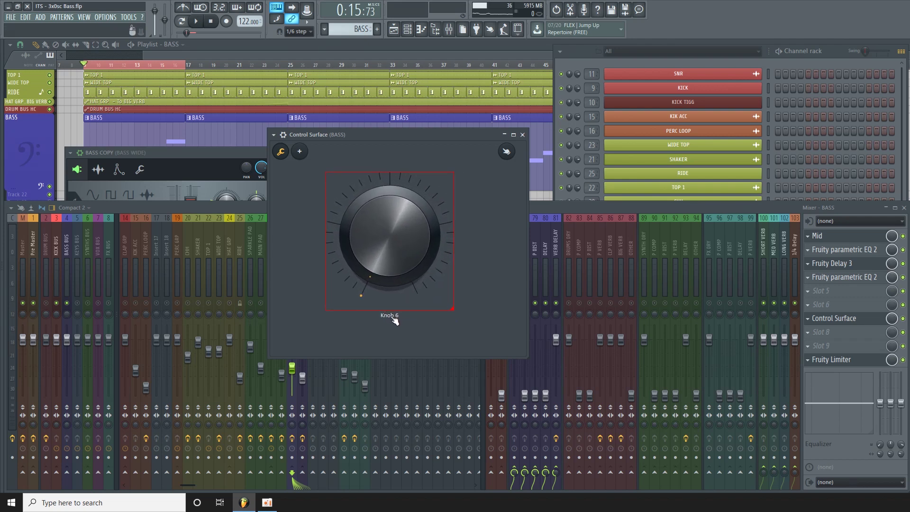
Rename the Control Surface knob "CUTOFF", enlarge it slightly more, and leave edit mode
{"action": "right_click", "coordinate": [394, 321]}
{"action": "left_click", "coordinate": [419, 317]}
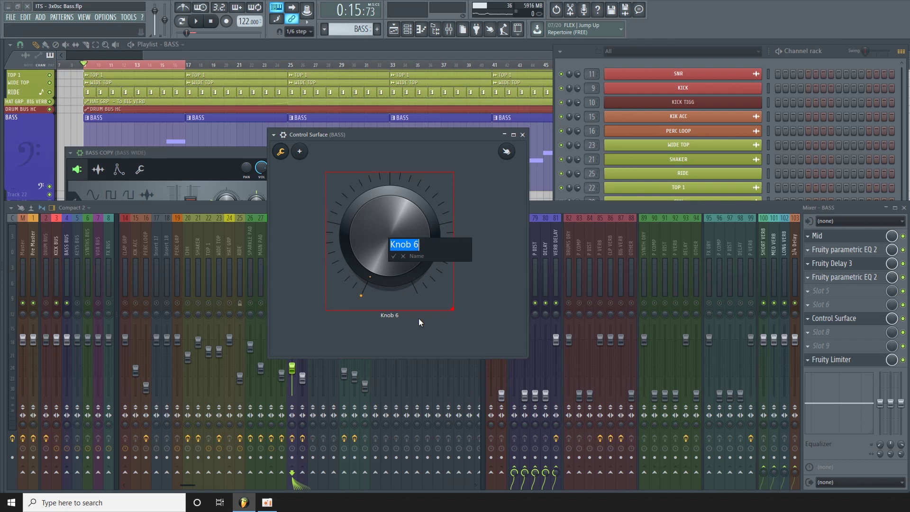
{"action": "type", "text": "CUTOFF"}
{"action": "key", "text": "Return"}
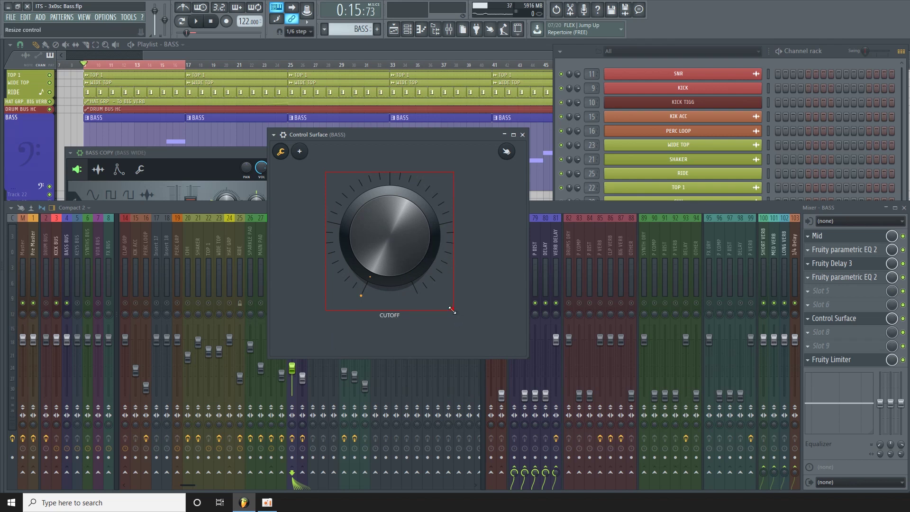
{"action": "left_click_drag", "start_coordinate": [452, 310], "coordinate": [467, 322]}
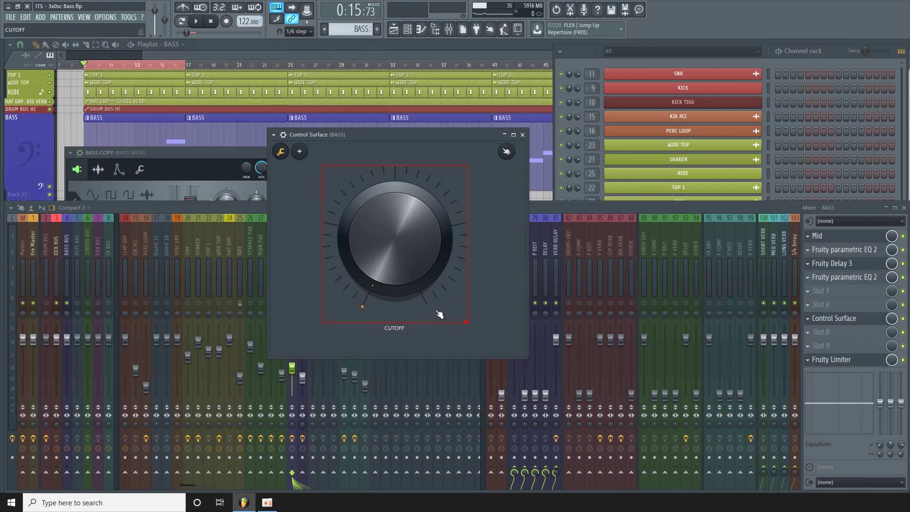
{"action": "left_click", "coordinate": [506, 151]}
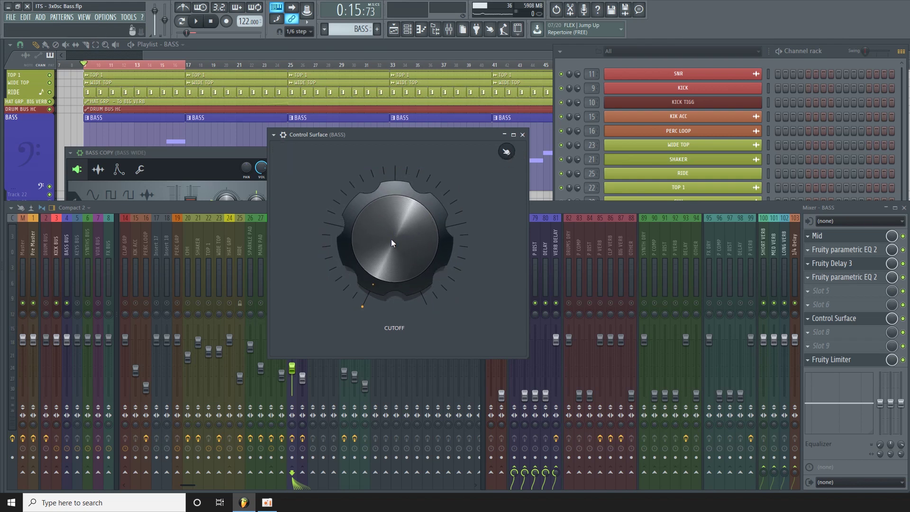
Link the BASS channel's Mod X filter frequency to the internal controller "Surface - CUTOFF"
{"action": "left_click", "coordinate": [581, 53]}
{"action": "left_click", "coordinate": [701, 274]}
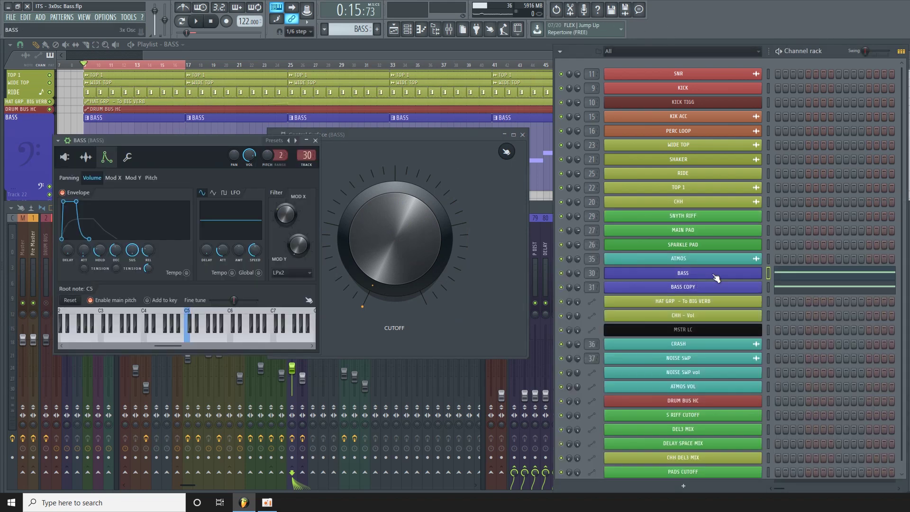
{"action": "left_click_drag", "start_coordinate": [176, 138], "coordinate": [482, 134]}
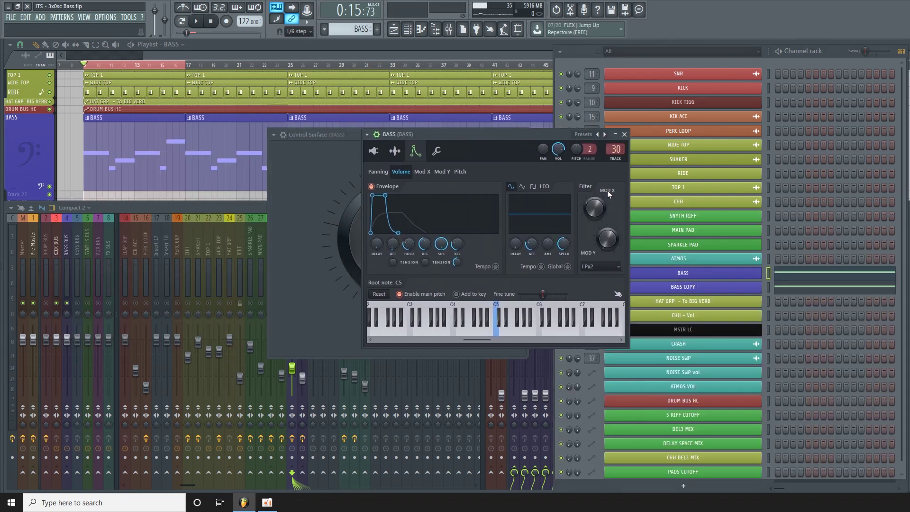
{"action": "right_click", "coordinate": [599, 210]}
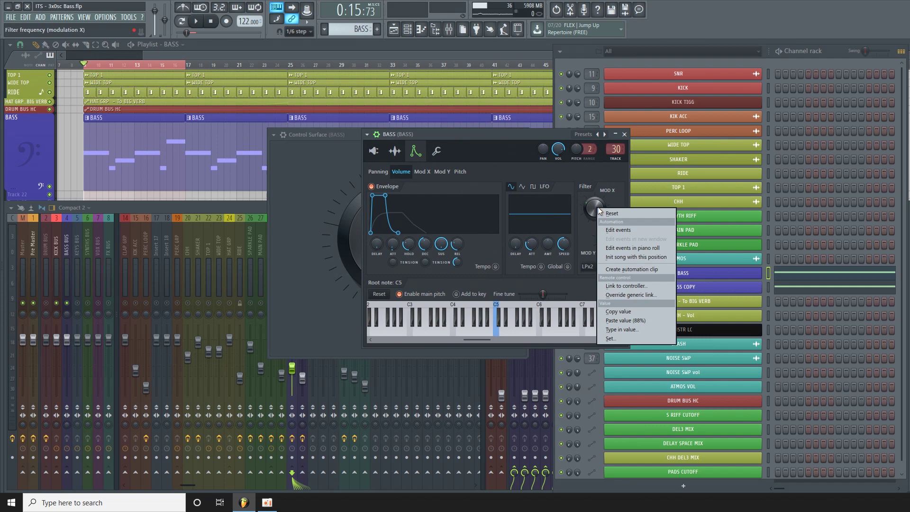
{"action": "left_click", "coordinate": [638, 285]}
{"action": "left_click", "coordinate": [641, 232]}
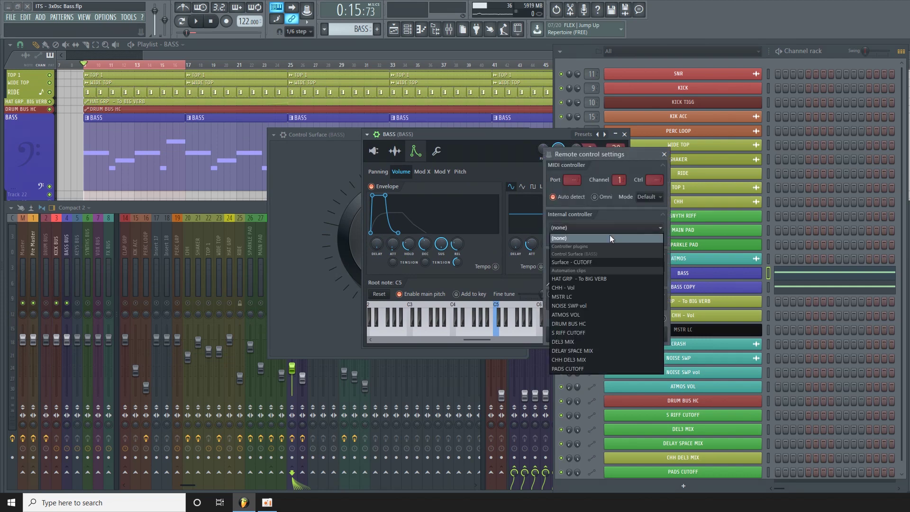
{"action": "left_click", "coordinate": [594, 262]}
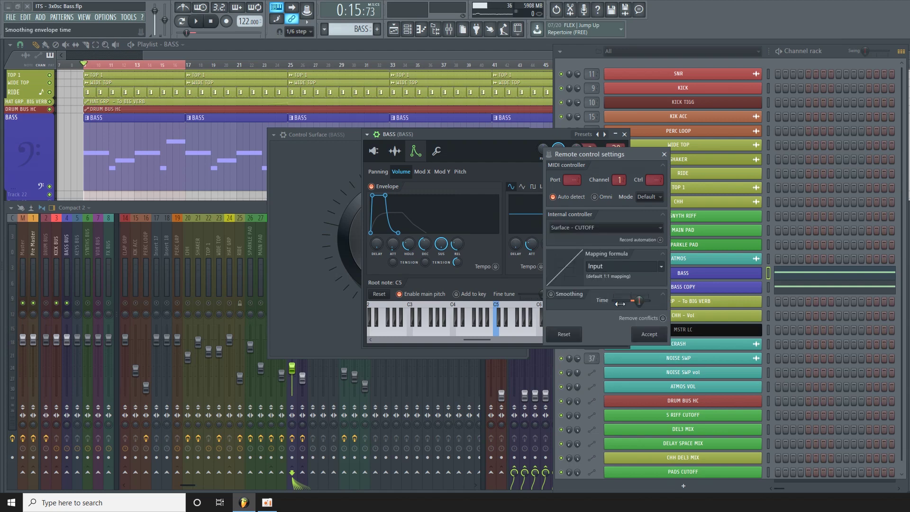
{"action": "left_click", "coordinate": [645, 337]}
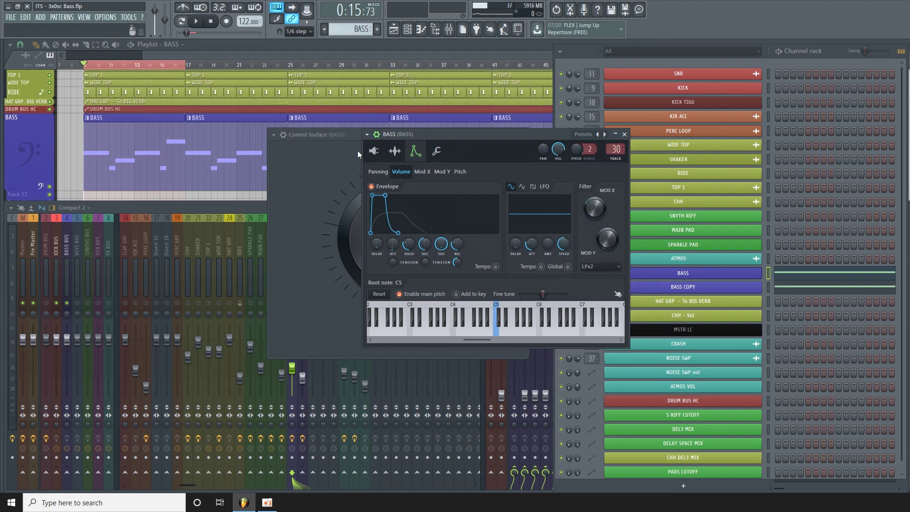
Link the BASS COPY channel's Mod X filter frequency to the internal controller "Surface - CUTOFF"
{"action": "left_click", "coordinate": [726, 289]}
{"action": "left_click_drag", "start_coordinate": [196, 153], "coordinate": [249, 146]}
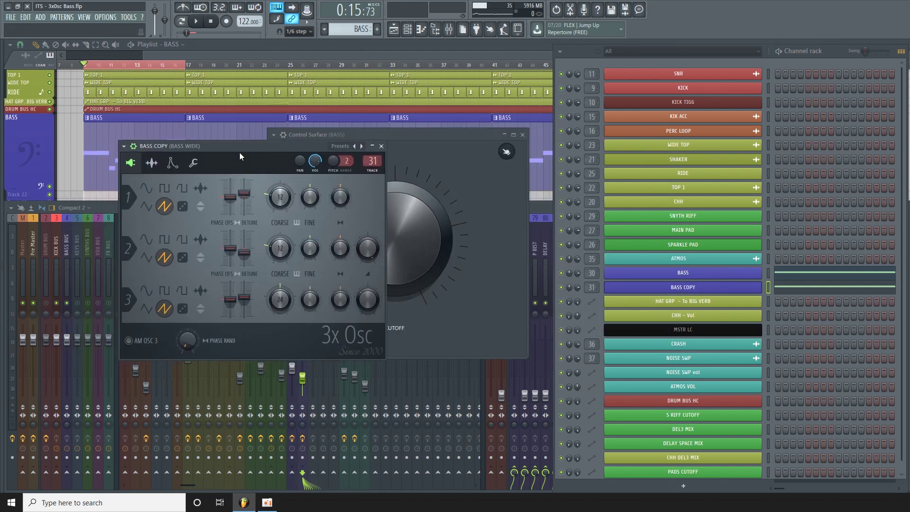
{"action": "left_click", "coordinate": [172, 162]}
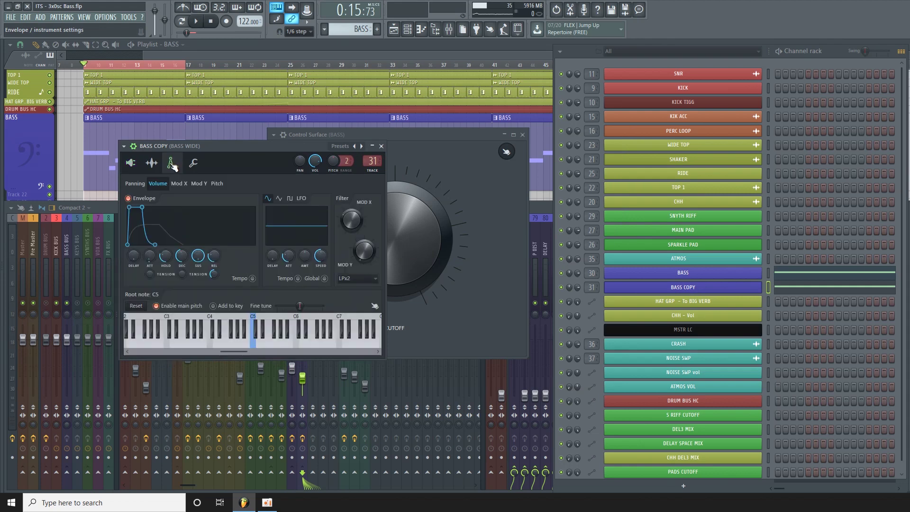
{"action": "right_click", "coordinate": [353, 225]}
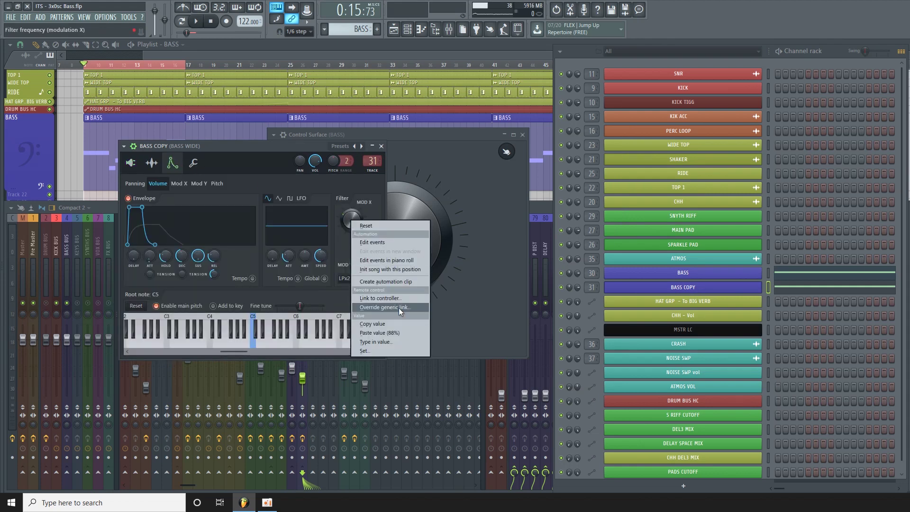
{"action": "left_click", "coordinate": [391, 297]}
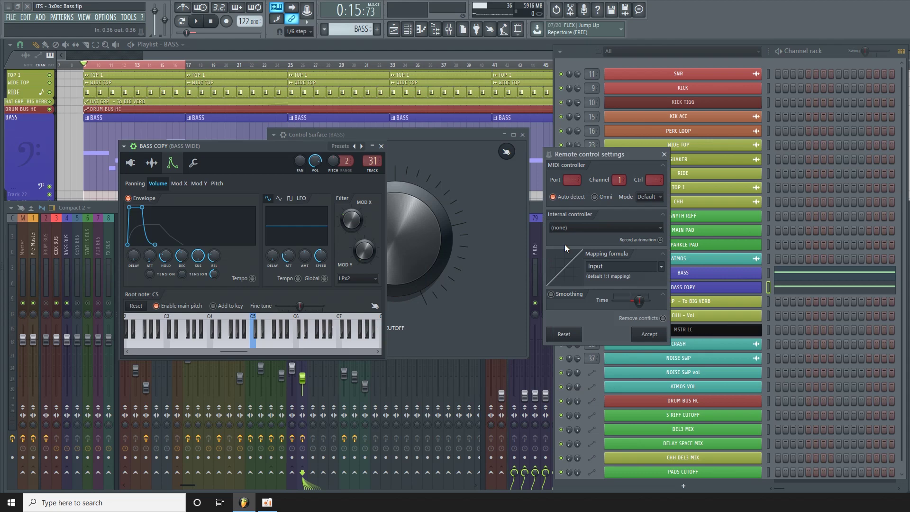
{"action": "left_click", "coordinate": [625, 232]}
{"action": "left_click", "coordinate": [616, 262]}
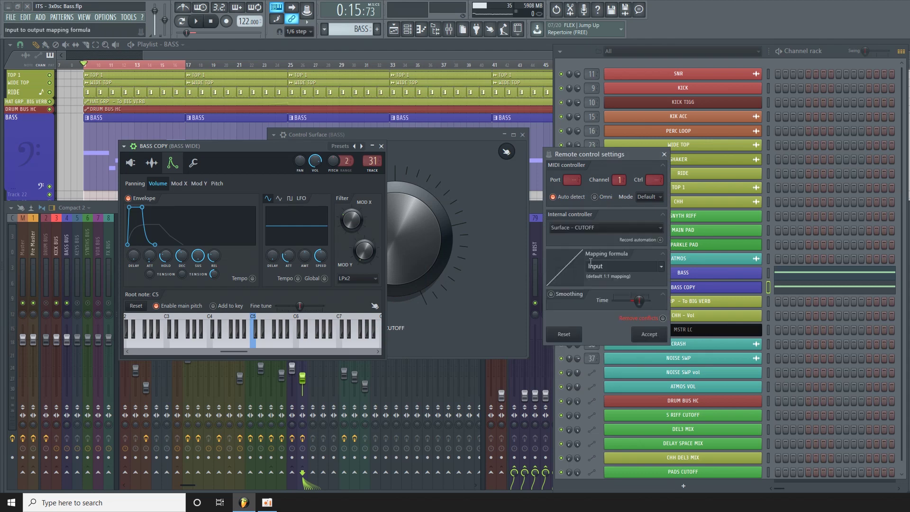
{"action": "left_click", "coordinate": [648, 334]}
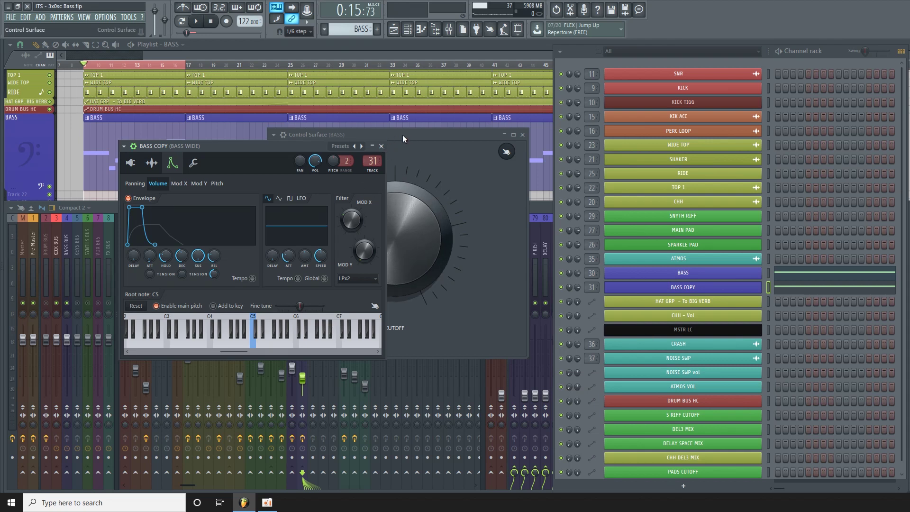
Turn up the CUTOFF knob beside the BASS COPY settings to test its filter link, and close the BASS COPY window
{"action": "left_click_drag", "start_coordinate": [403, 135], "coordinate": [498, 113]}
{"action": "left_click_drag", "start_coordinate": [250, 146], "coordinate": [221, 143]}
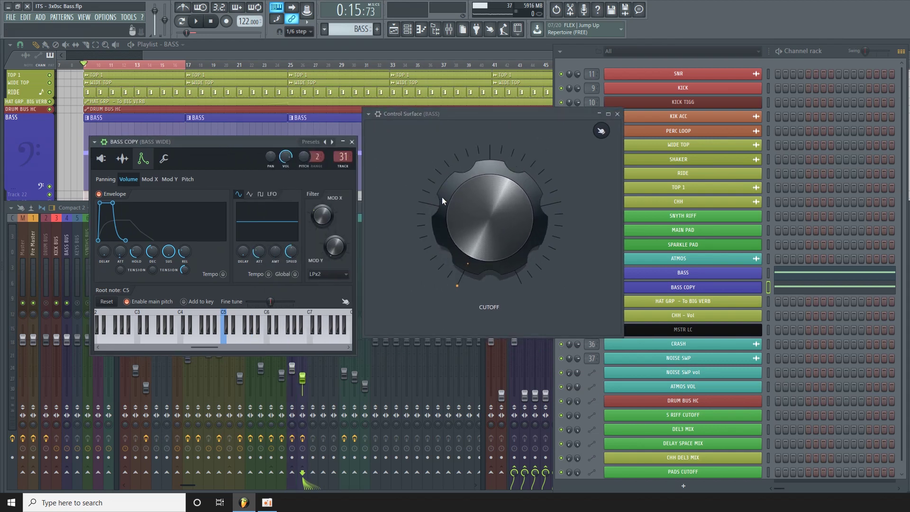
{"action": "mouse_move", "coordinate": [441, 197]}
{"action": "left_mouse_down"}
{"action": "mouse_move", "coordinate": [442, 177]}
{"action": "mouse_move", "coordinate": [442, 195]}
{"action": "left_mouse_up"}
{"action": "left_click", "coordinate": [352, 142]}
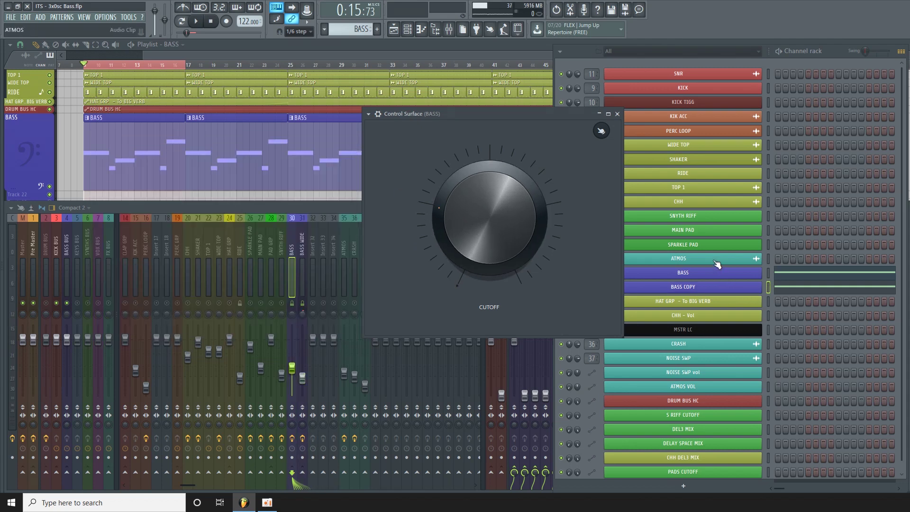
Test the CUTOFF knob against the BASS channel's filter, close the BASS window, and reposition the Control Surface
{"action": "left_click", "coordinate": [719, 275]}
{"action": "left_click_drag", "start_coordinate": [487, 134], "coordinate": [409, 145]}
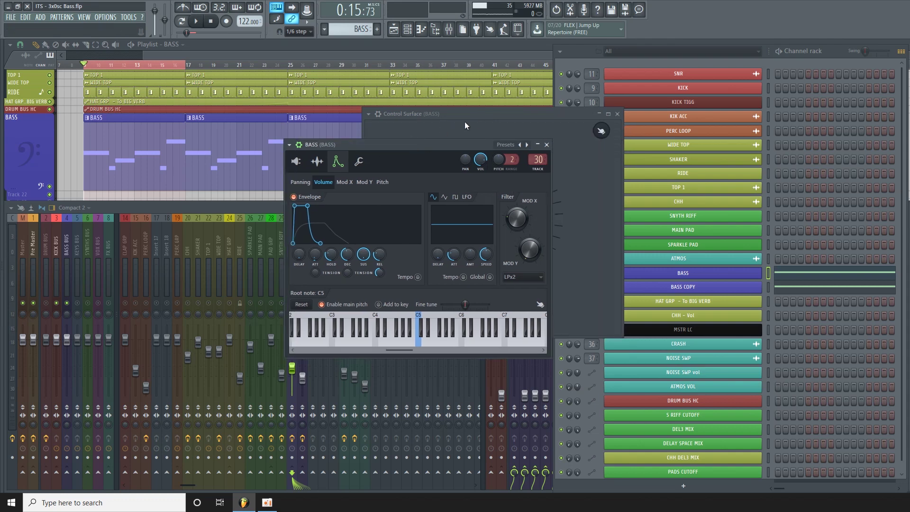
{"action": "left_click_drag", "start_coordinate": [464, 115], "coordinate": [589, 115]}
{"action": "left_click_drag", "start_coordinate": [451, 145], "coordinate": [366, 139]}
{"action": "mouse_move", "coordinate": [596, 213]}
{"action": "left_mouse_down"}
{"action": "mouse_move", "coordinate": [596, 239]}
{"action": "mouse_move", "coordinate": [596, 220]}
{"action": "left_mouse_up"}
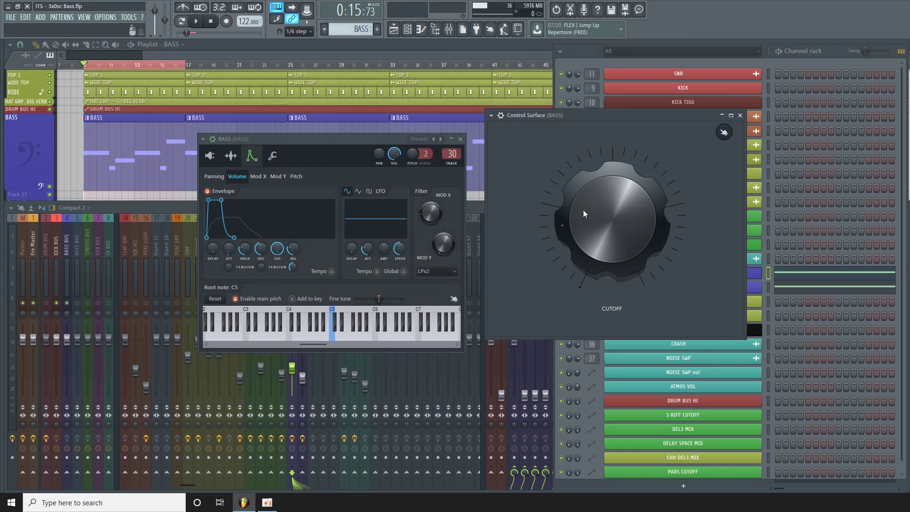
{"action": "left_click", "coordinate": [460, 140]}
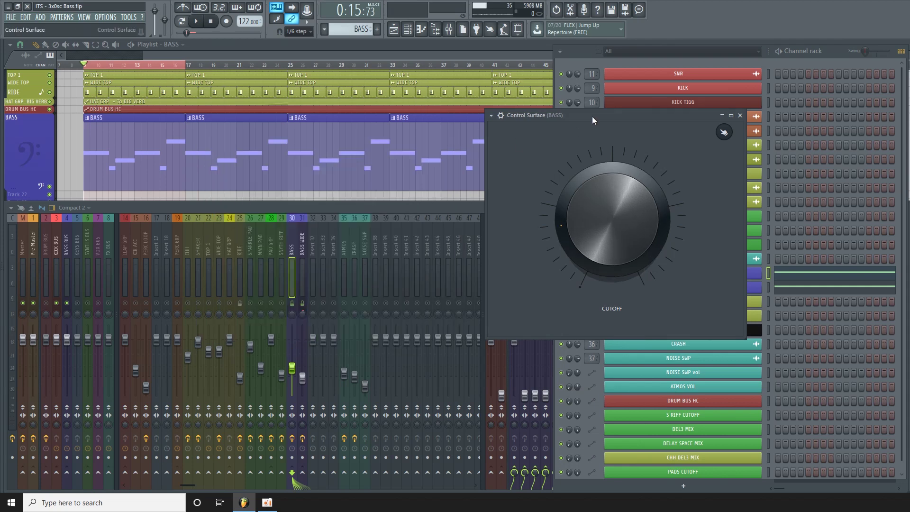
{"action": "left_click_drag", "start_coordinate": [592, 115], "coordinate": [328, 165]}
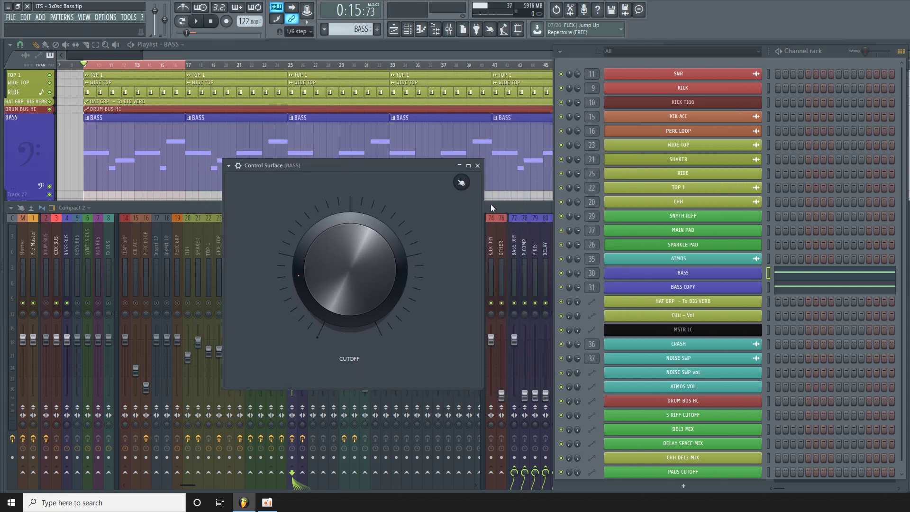
Rename the Control Surface slot on the BASS mixer track "CUTOFF" and give it a purple colour
{"action": "left_click", "coordinate": [519, 212]}
{"action": "left_click", "coordinate": [808, 324]}
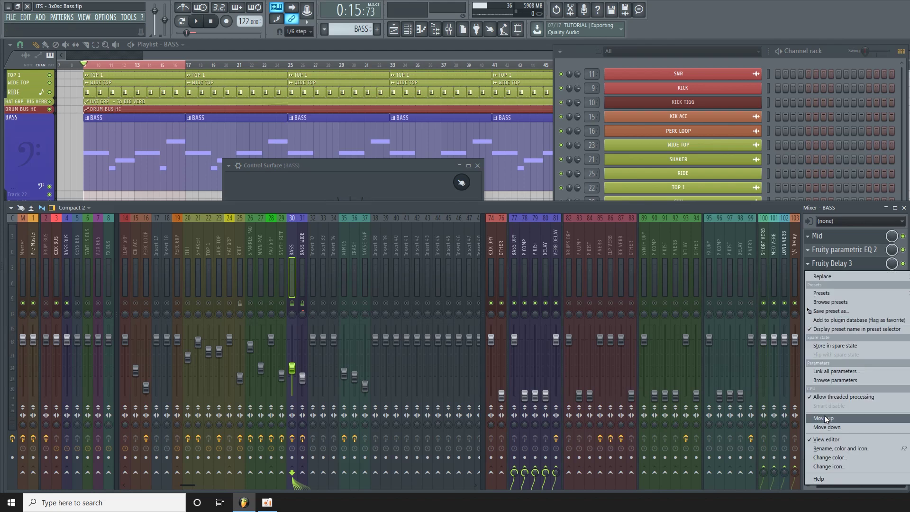
{"action": "left_click", "coordinate": [837, 448]}
{"action": "type", "text": "CUTOFF"}
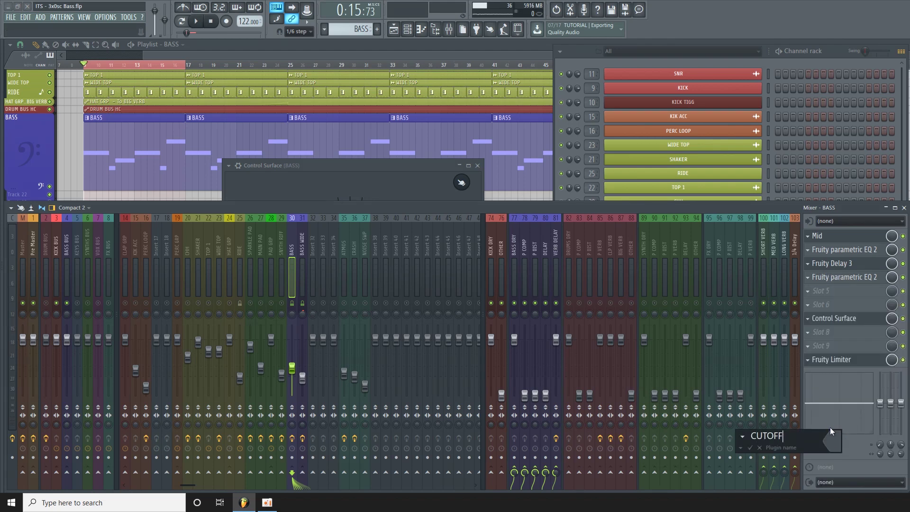
{"action": "left_click", "coordinate": [837, 437]}
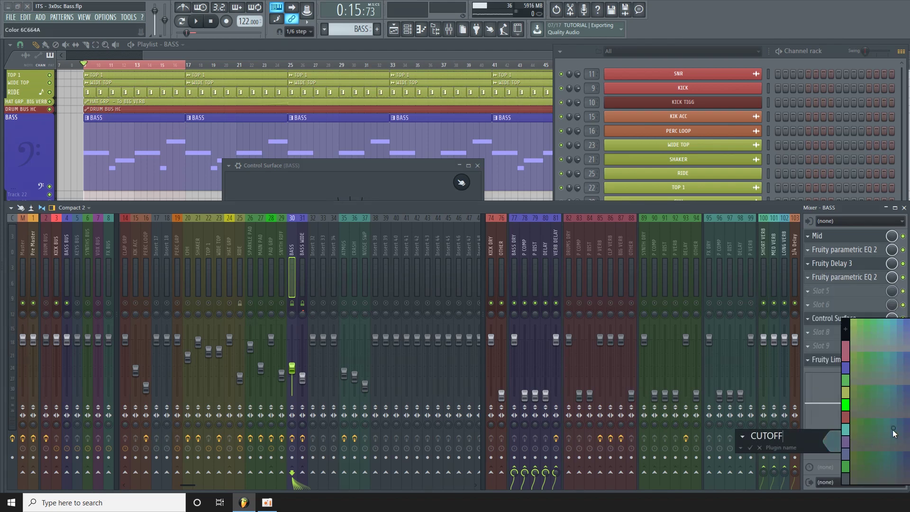
{"action": "left_click", "coordinate": [908, 321]}
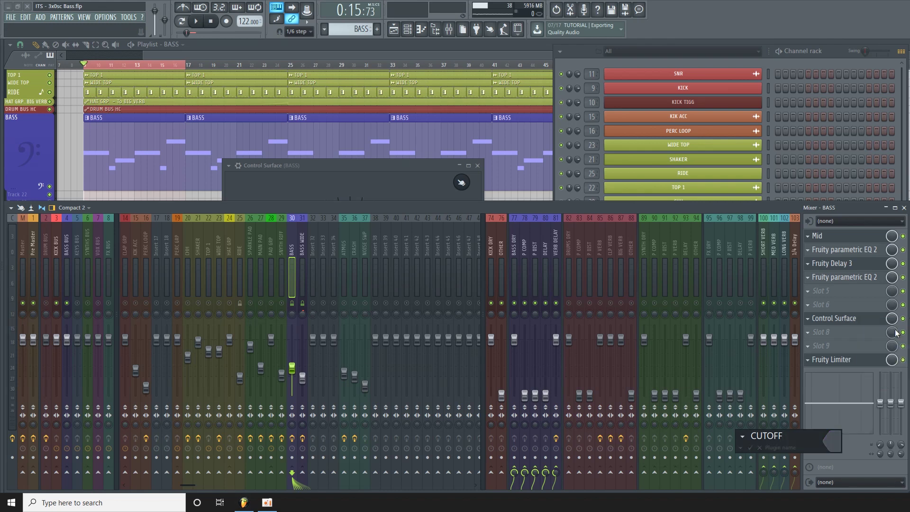
{"action": "left_click", "coordinate": [811, 322]}
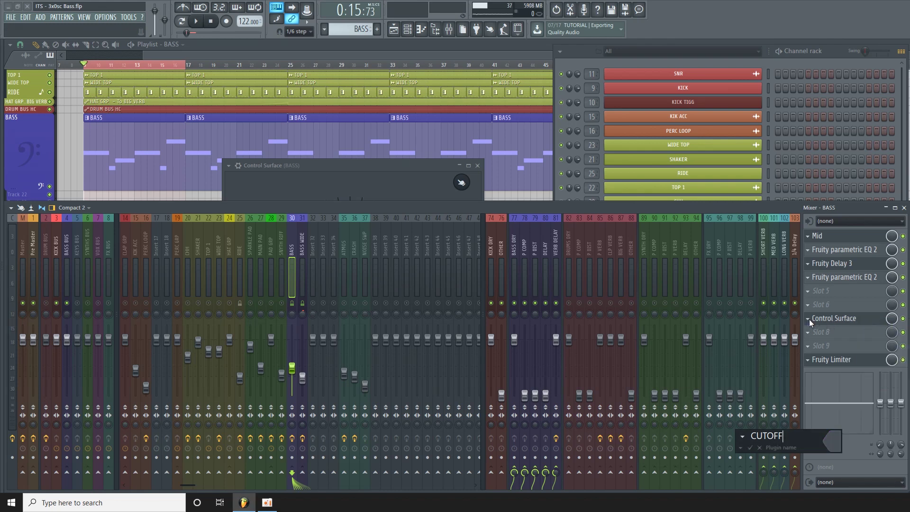
{"action": "left_click", "coordinate": [838, 444]}
{"action": "left_click", "coordinate": [848, 433]}
{"action": "key", "text": "Return"}
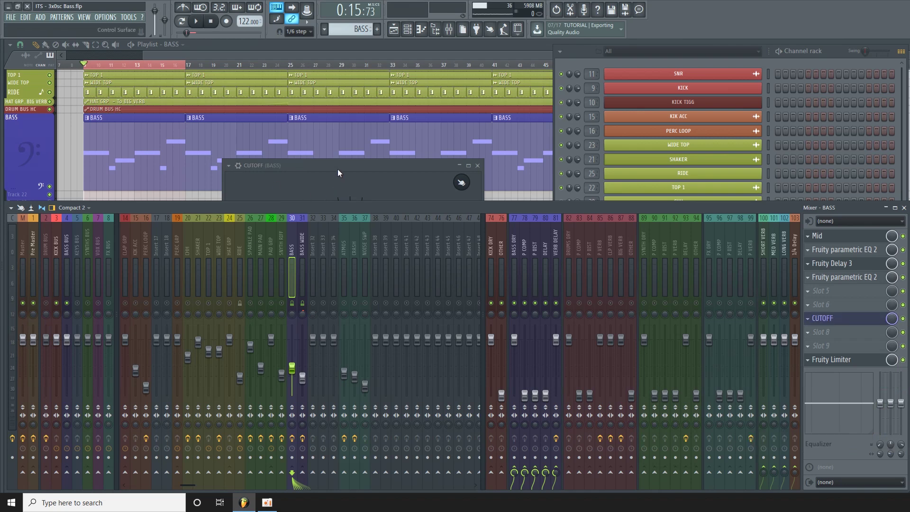
Play the looped section while sweeping the CUTOFF knob and toggling the BASS WIDE mixer track to compare the bass with and without it
{"action": "key", "text": "space"}
{"action": "left_click_drag", "start_coordinate": [363, 161], "coordinate": [460, 164]}
{"action": "mouse_move", "coordinate": [434, 232]}
{"action": "left_mouse_down"}
{"action": "mouse_move", "coordinate": [434, 205]}
{"action": "mouse_move", "coordinate": [434, 242]}
{"action": "mouse_move", "coordinate": [434, 232]}
{"action": "left_mouse_up"}
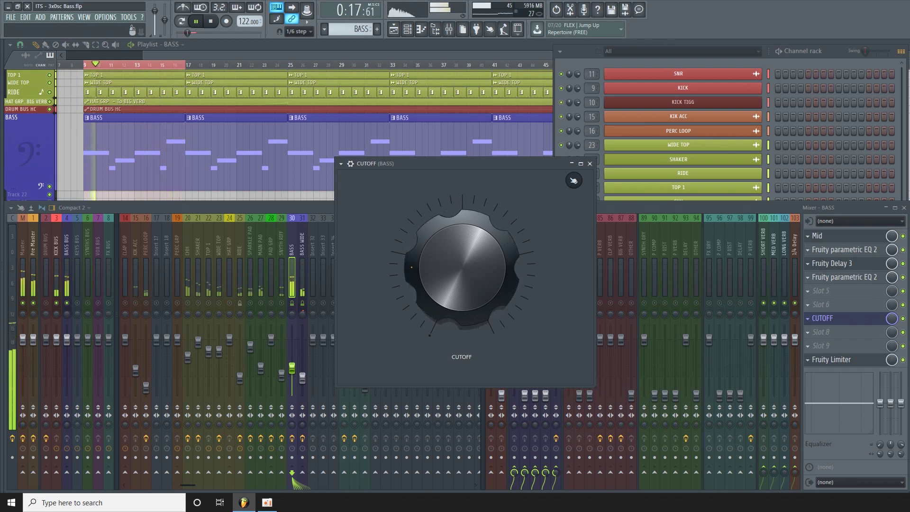
{"action": "left_click", "coordinate": [300, 208]}
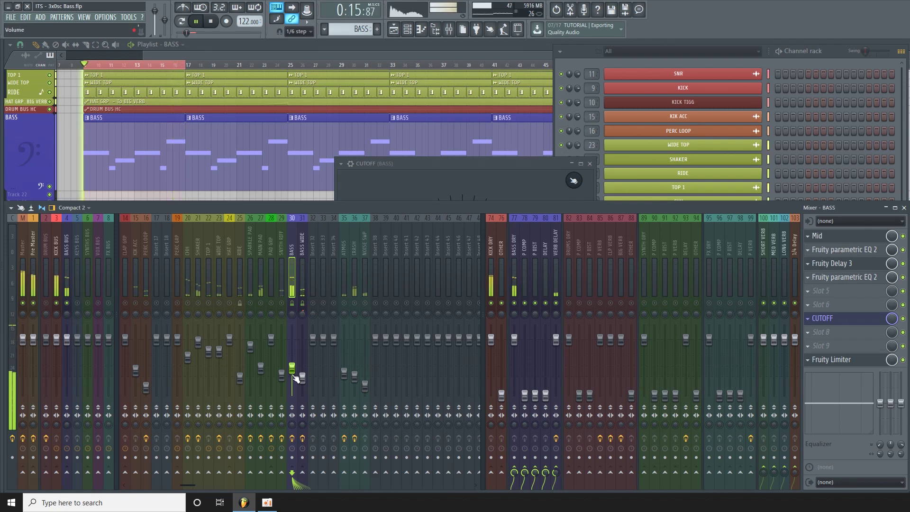
{"action": "left_click", "coordinate": [306, 308]}
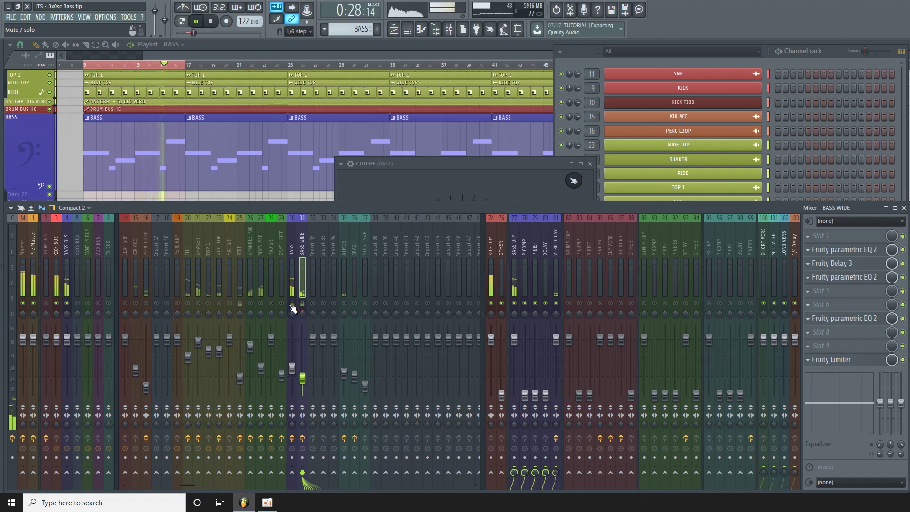
{"action": "key", "text": "space"}
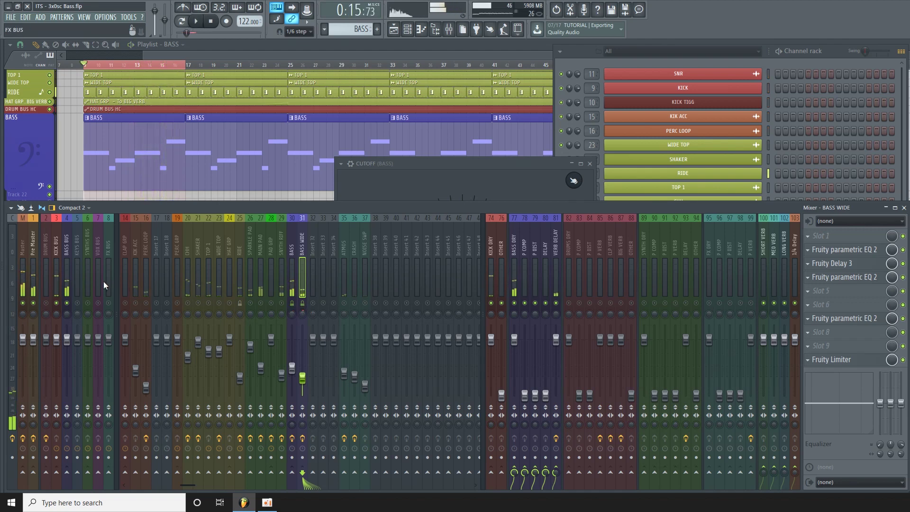
Open bx_solo on the Pre Master track and enable its M Solo during playback to monitor the mix in mono
{"action": "left_click", "coordinate": [36, 245]}
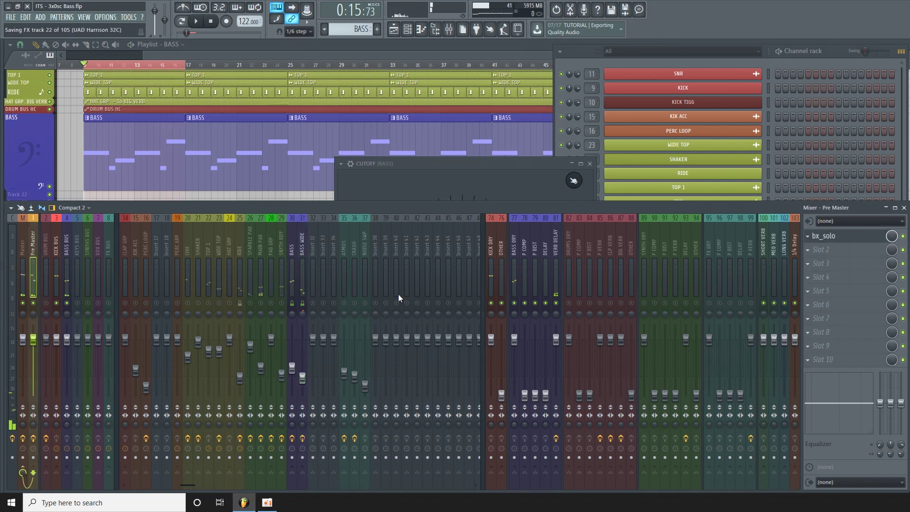
{"action": "left_click", "coordinate": [853, 237]}
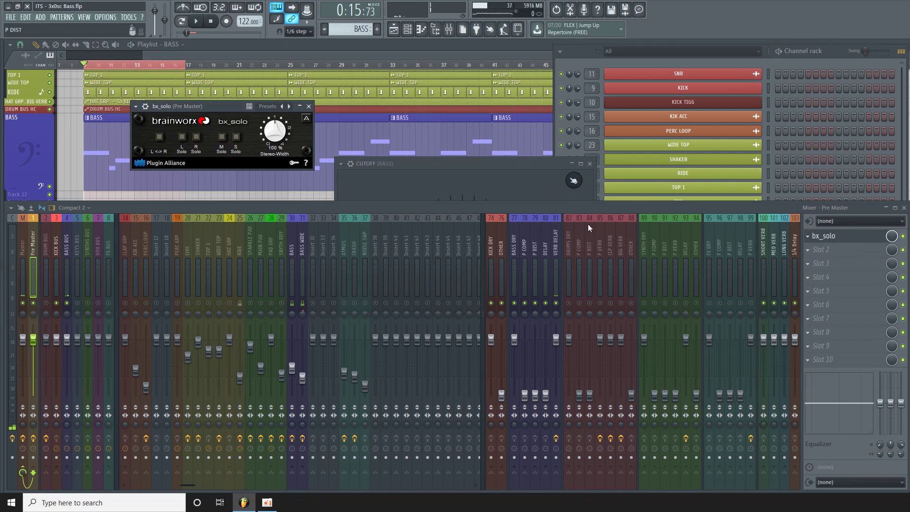
{"action": "left_click_drag", "start_coordinate": [226, 106], "coordinate": [185, 123]}
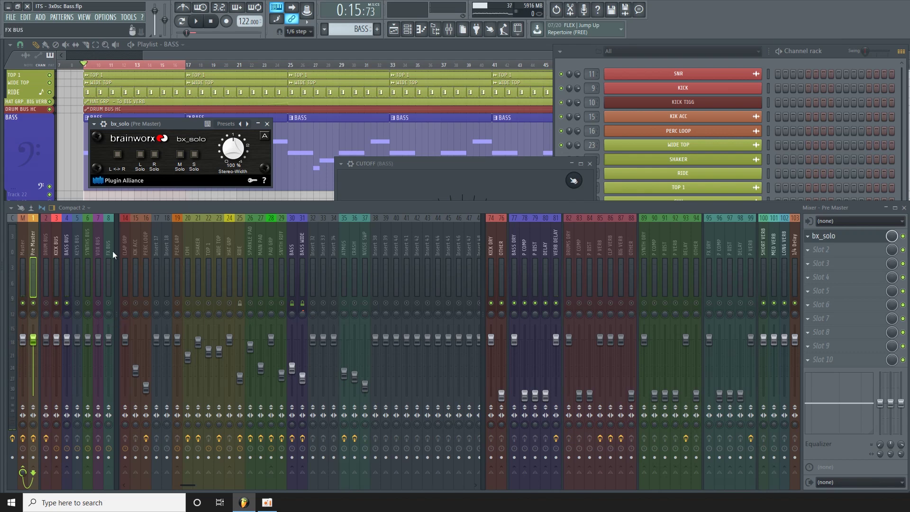
{"action": "key", "text": "space"}
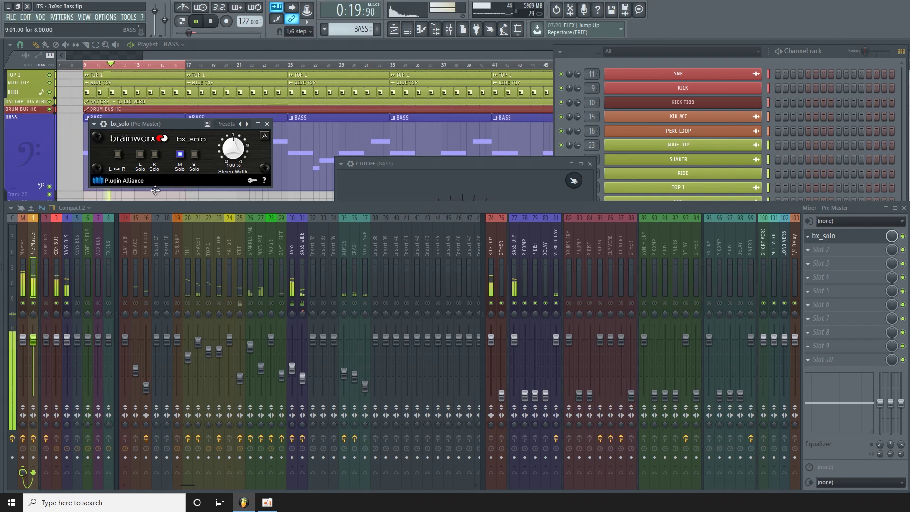
{"action": "left_click", "coordinate": [448, 163]}
{"action": "left_click_drag", "start_coordinate": [187, 125], "coordinate": [140, 168]}
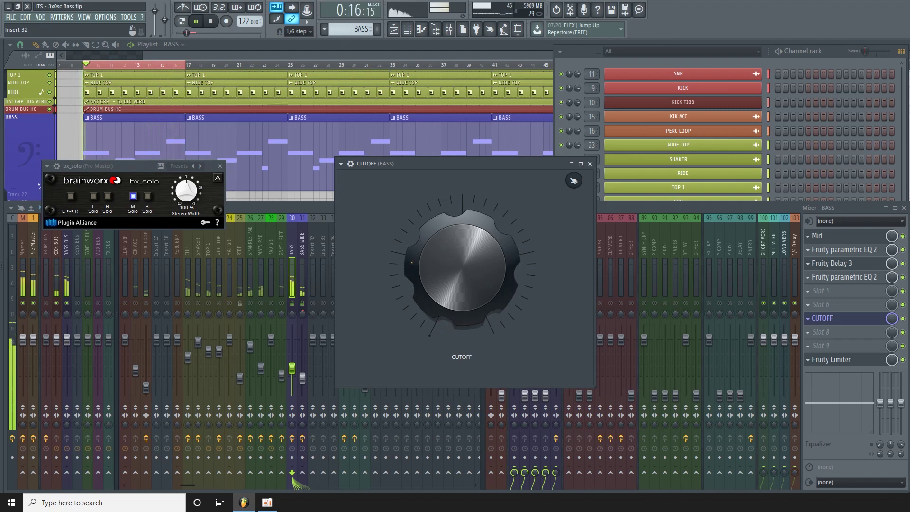
Toggle the BASS WIDE track during mono playback to check its contribution, and adjust the CUTOFF knob slightly
{"action": "left_click", "coordinate": [307, 309]}
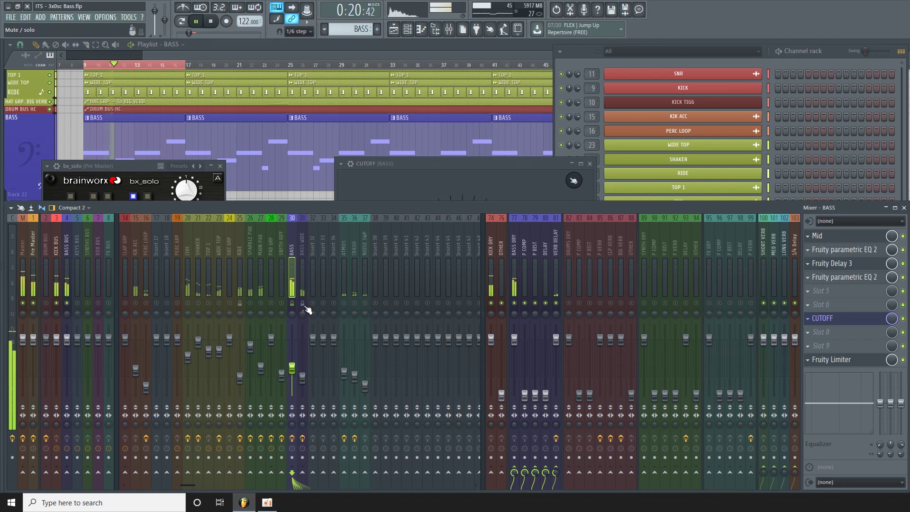
{"action": "left_click", "coordinate": [453, 169]}
{"action": "key", "text": "space"}
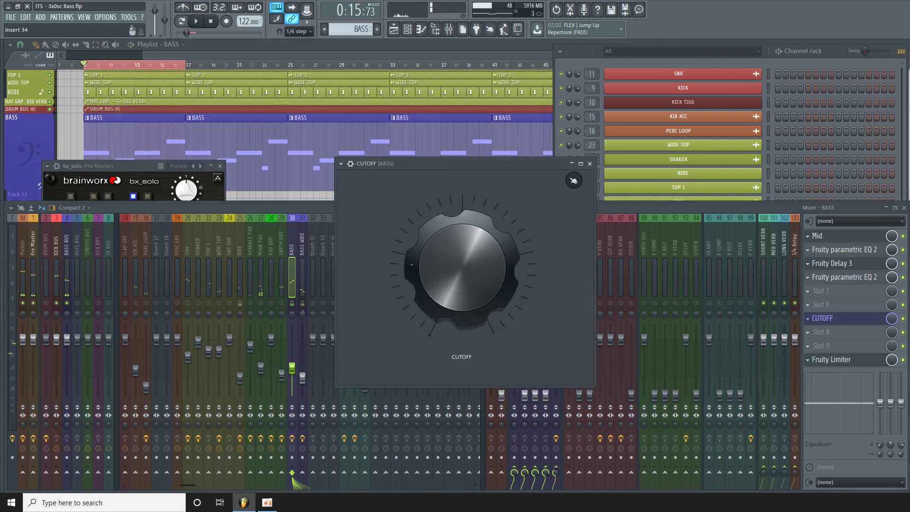
{"action": "left_click_drag", "start_coordinate": [457, 300], "coordinate": [453, 303]}
Check the CUTOFF sweep in mono, and switch off M Solo in bx_solo and close the plugin
{"action": "left_click", "coordinate": [138, 165]}
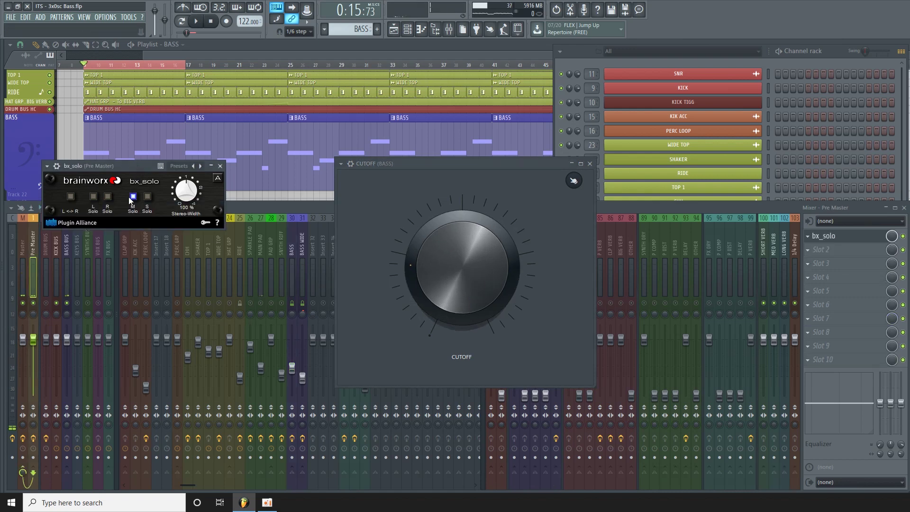
{"action": "mouse_move", "coordinate": [402, 273]}
{"action": "left_mouse_down"}
{"action": "mouse_move", "coordinate": [402, 247]}
{"action": "mouse_move", "coordinate": [403, 269]}
{"action": "left_mouse_up"}
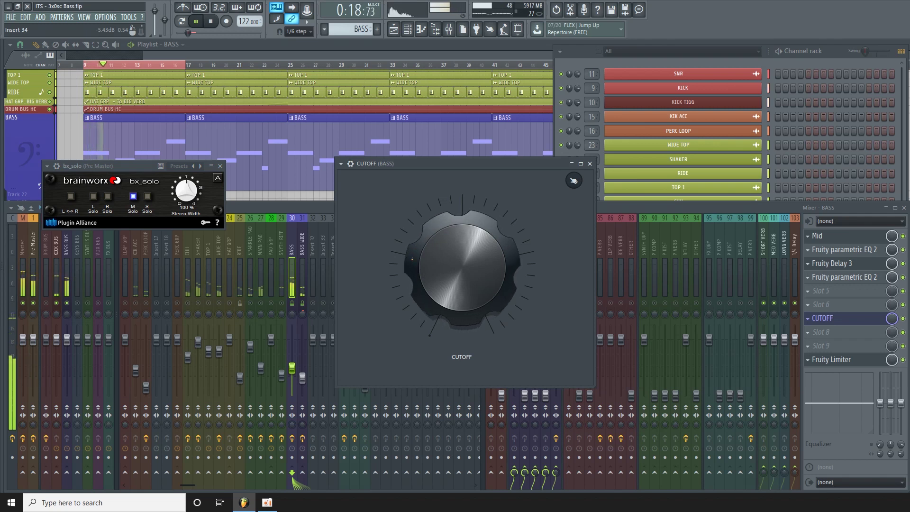
{"action": "left_click", "coordinate": [133, 197]}
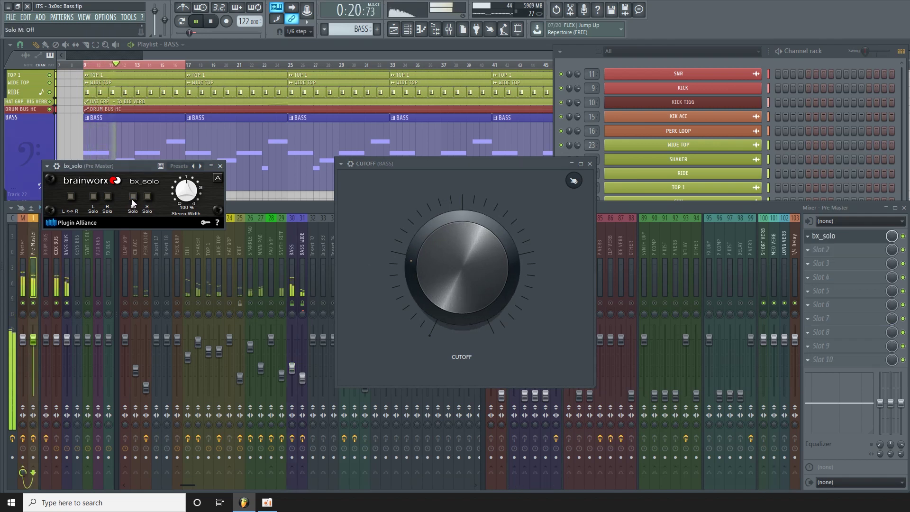
{"action": "left_click_drag", "start_coordinate": [124, 168], "coordinate": [109, 169]}
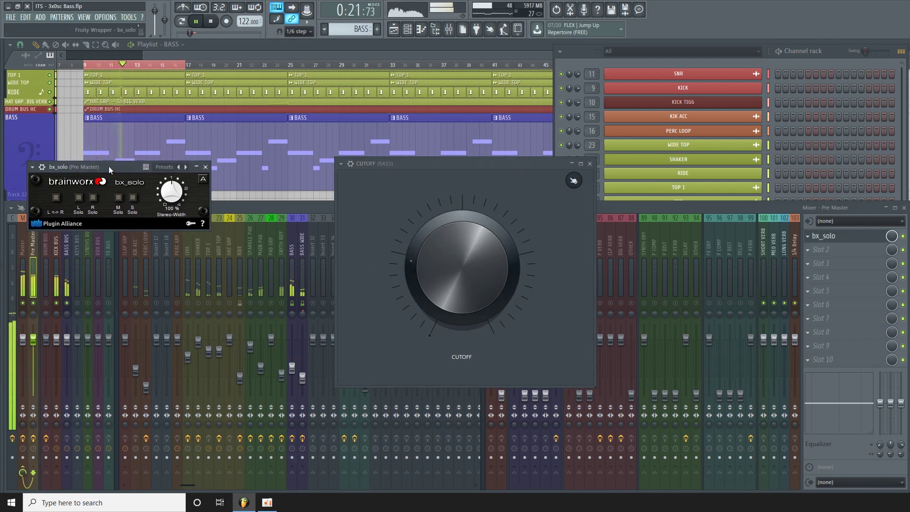
{"action": "left_click", "coordinate": [205, 167]}
{"action": "key", "text": "space"}
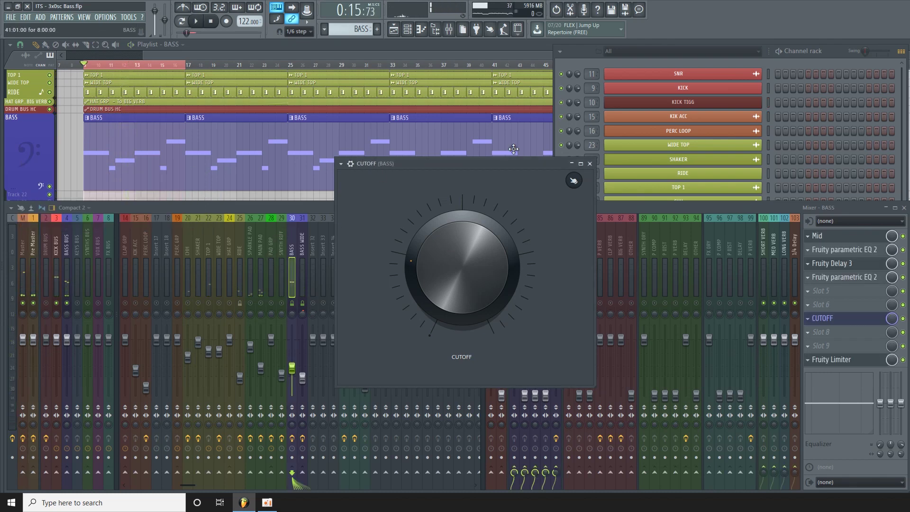
Clear the plugin, mixer and channel rack windows from view and set the playlist time selection from bar 9 to bar 57
{"action": "left_click_drag", "start_coordinate": [502, 166], "coordinate": [446, 176]}
{"action": "left_click", "coordinate": [533, 174]}
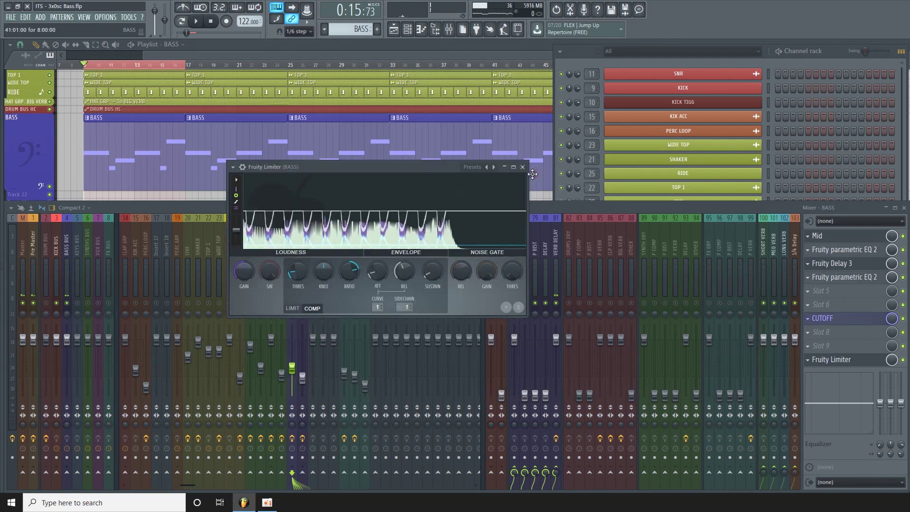
{"action": "double_click", "coordinate": [482, 57]}
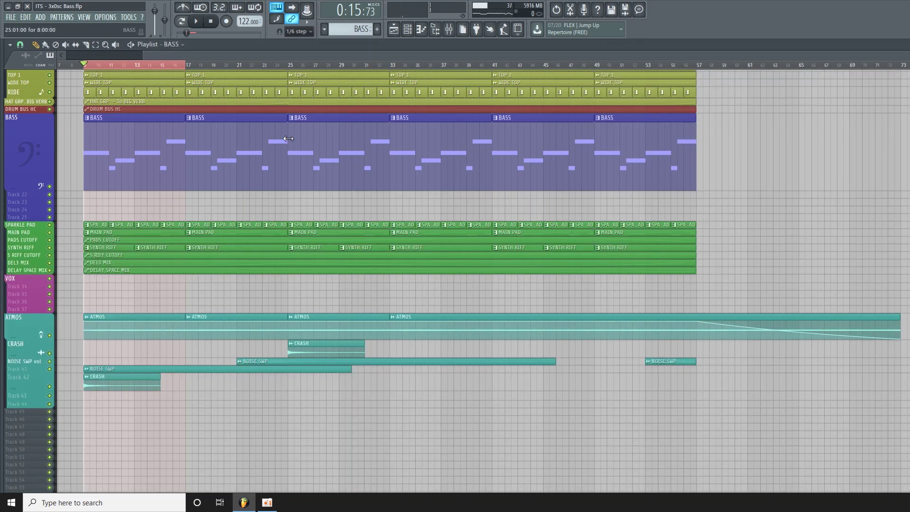
{"action": "scroll", "coordinate": [202, 81], "scroll_direction": "up", "scroll_amount": 3}
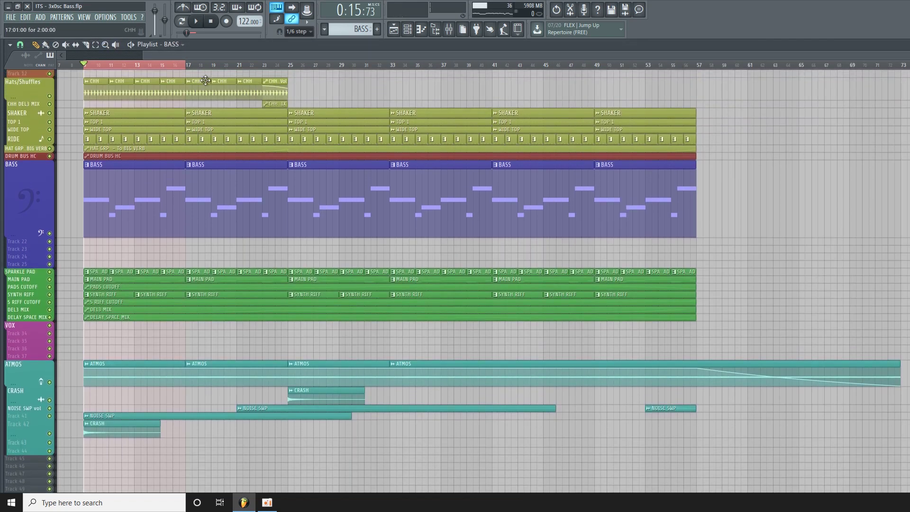
{"action": "left_click_drag", "start_coordinate": [172, 56], "coordinate": [742, 163]}
{"action": "left_click", "coordinate": [133, 69]}
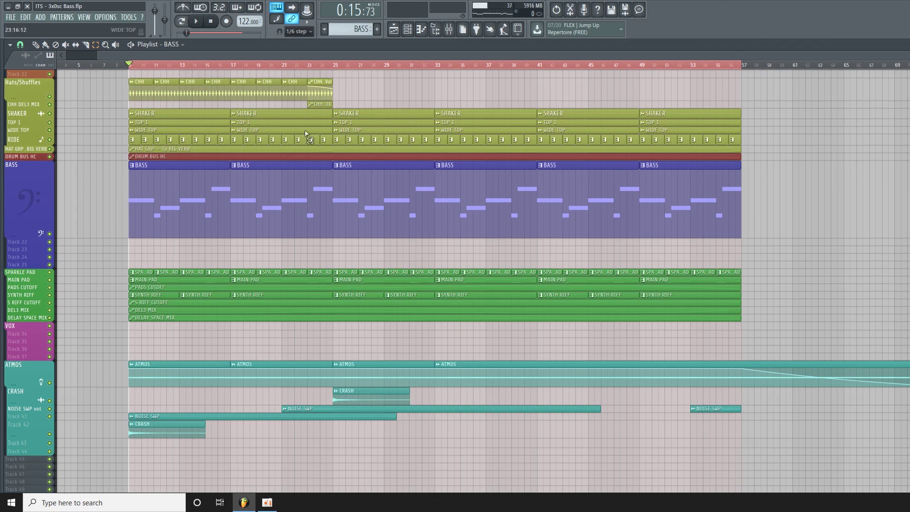
{"action": "scroll", "coordinate": [56, 89], "scroll_direction": "up", "scroll_amount": 5}
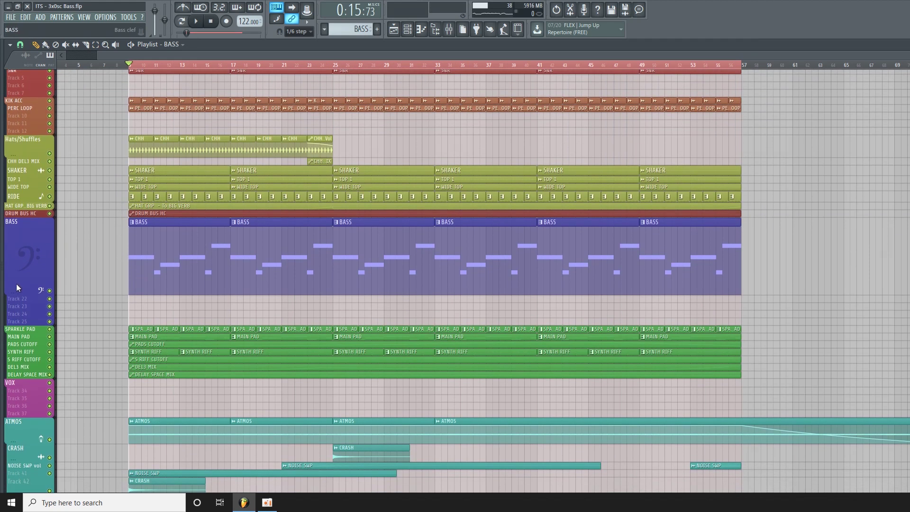
Re-enable the muted mixer tracks and leave only the BASS track's CUTOFF knob open over the playlist
{"action": "left_click", "coordinate": [448, 29]}
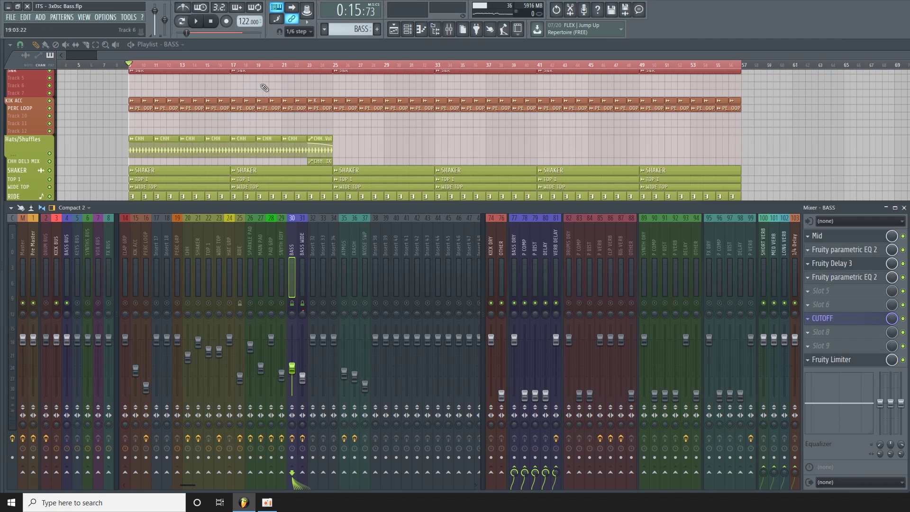
{"action": "left_click", "coordinate": [846, 318]}
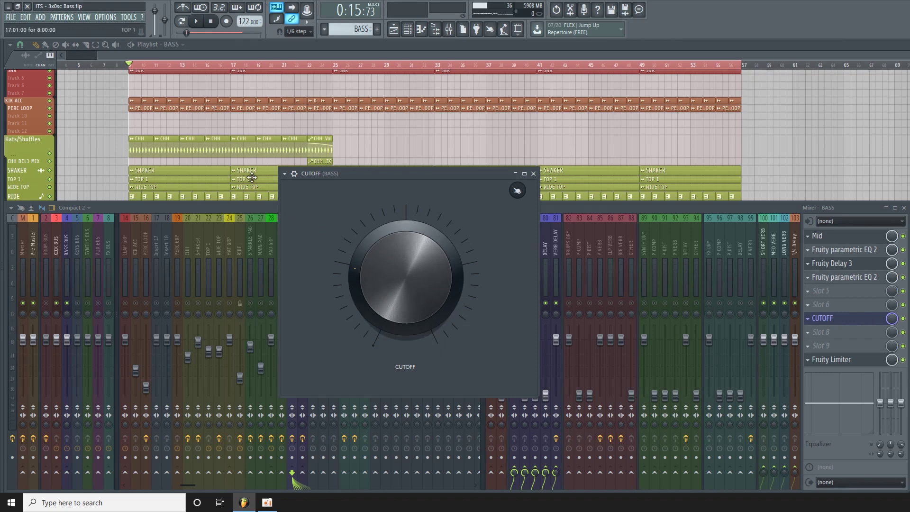
{"action": "right_click", "coordinate": [199, 303]}
{"action": "right_click", "coordinate": [199, 303]}
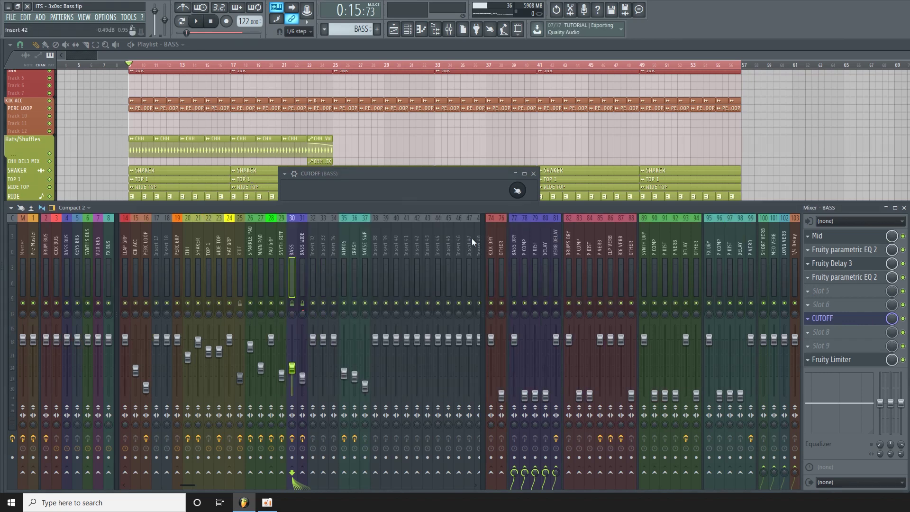
{"action": "left_click", "coordinate": [424, 175]}
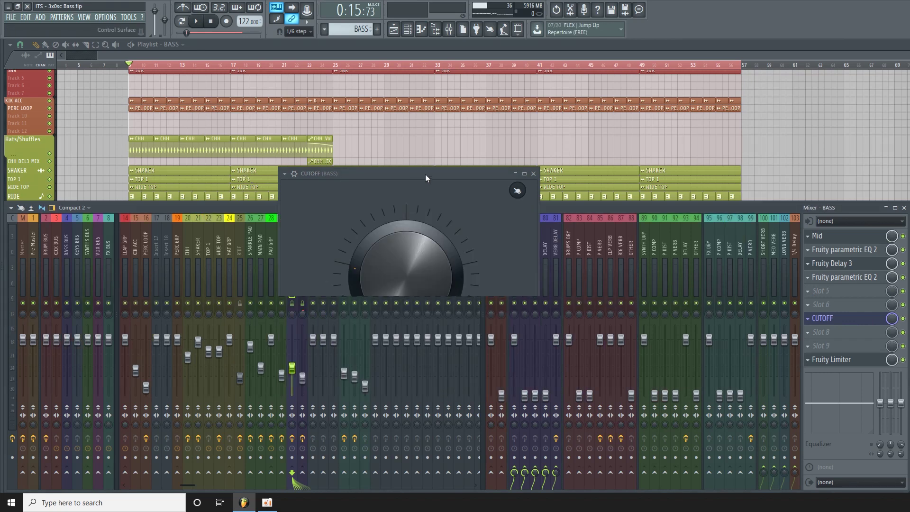
{"action": "left_click", "coordinate": [903, 208]}
{"action": "left_click_drag", "start_coordinate": [436, 175], "coordinate": [452, 175]}
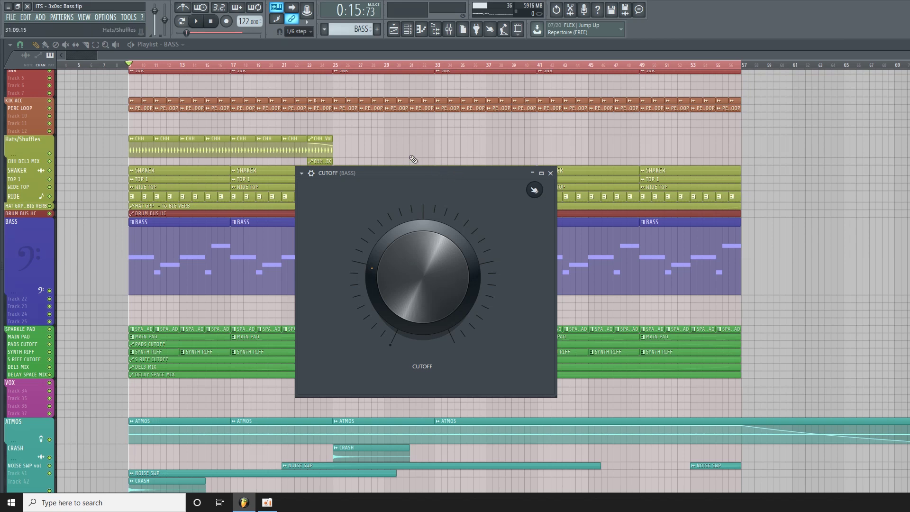
Play the full arrangement from bar 9 while sweeping the CUTOFF knob to open and close both bass layers' filters
{"action": "left_click", "coordinate": [197, 22]}
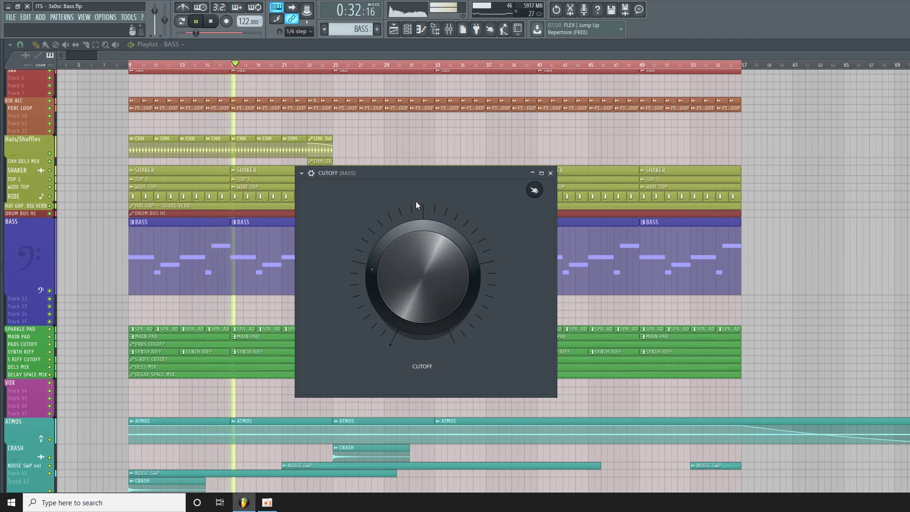
{"action": "left_click_drag", "start_coordinate": [428, 174], "coordinate": [480, 207]}
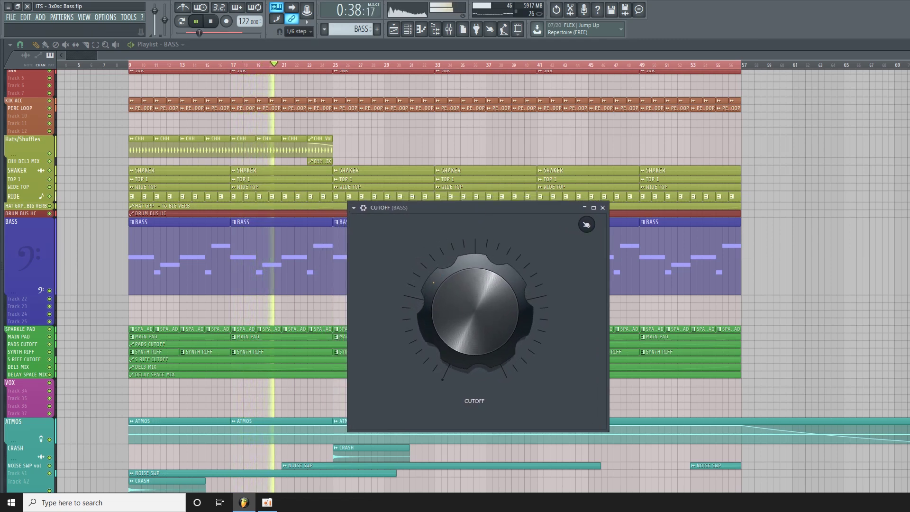
{"action": "mouse_move", "coordinate": [476, 311]}
{"action": "left_mouse_down"}
{"action": "mouse_move", "coordinate": [475, 322]}
{"action": "mouse_move", "coordinate": [475, 309]}
{"action": "left_mouse_up"}
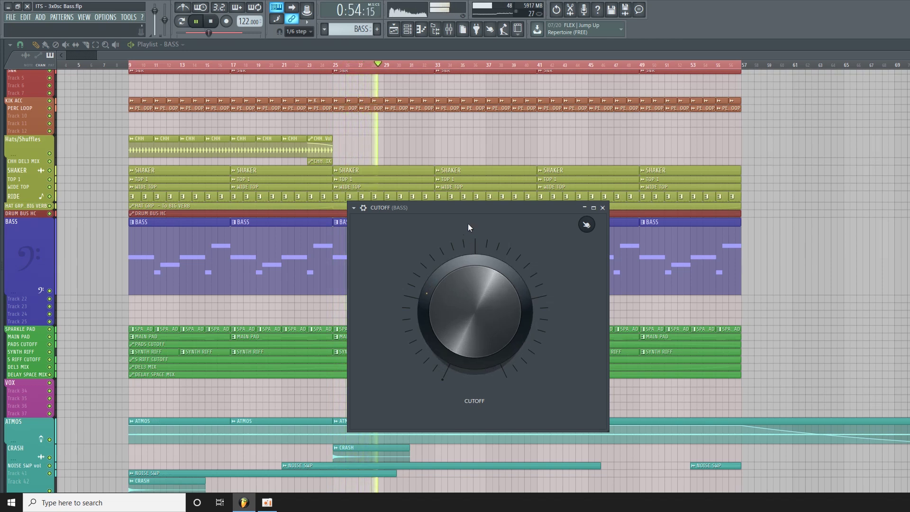
{"action": "left_click_drag", "start_coordinate": [469, 208], "coordinate": [474, 215]}
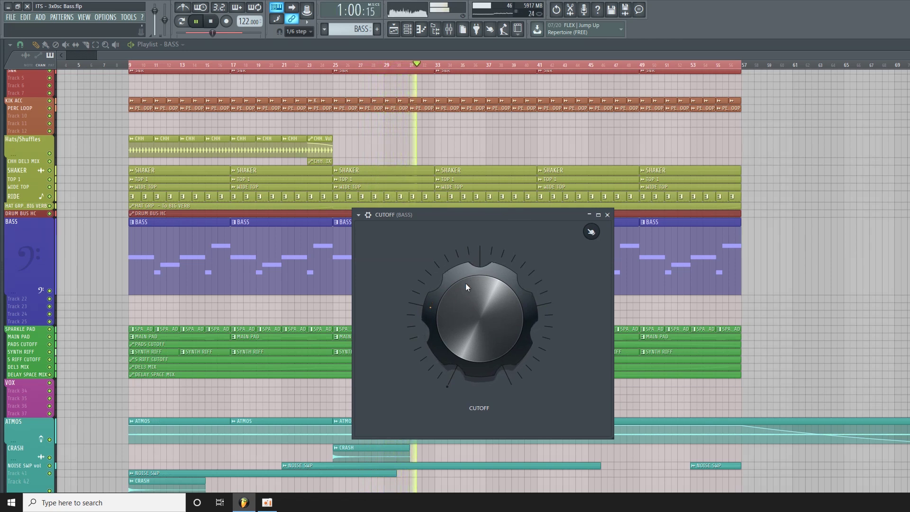
{"action": "left_click_drag", "start_coordinate": [465, 283], "coordinate": [466, 287]}
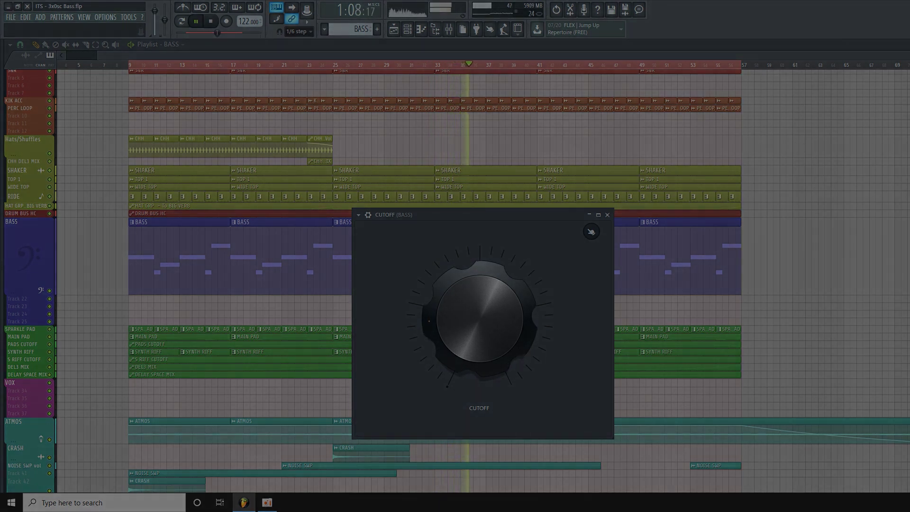
{"action": "left_click_drag", "start_coordinate": [464, 283], "coordinate": [464, 284]}
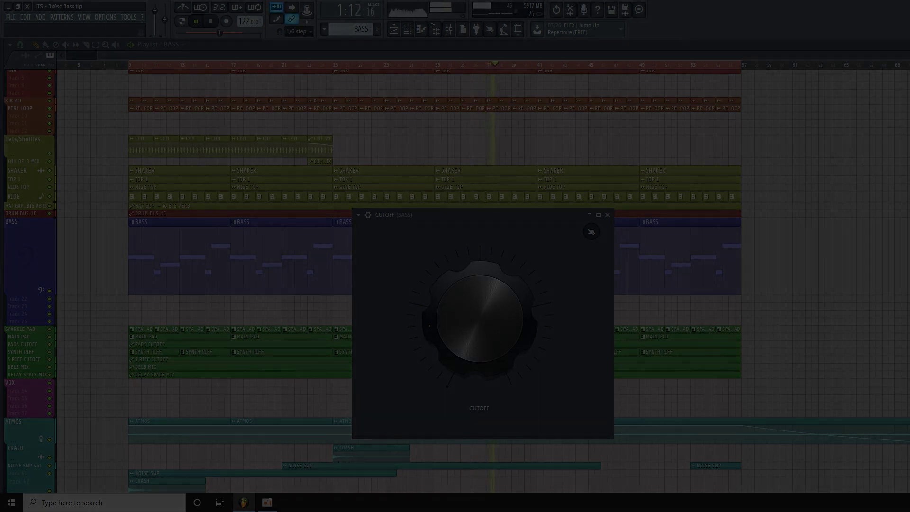